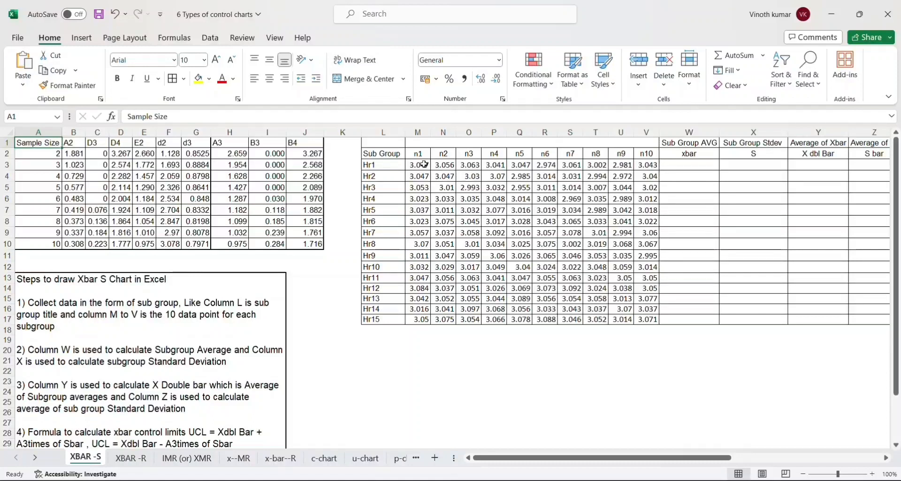
click(419, 164)
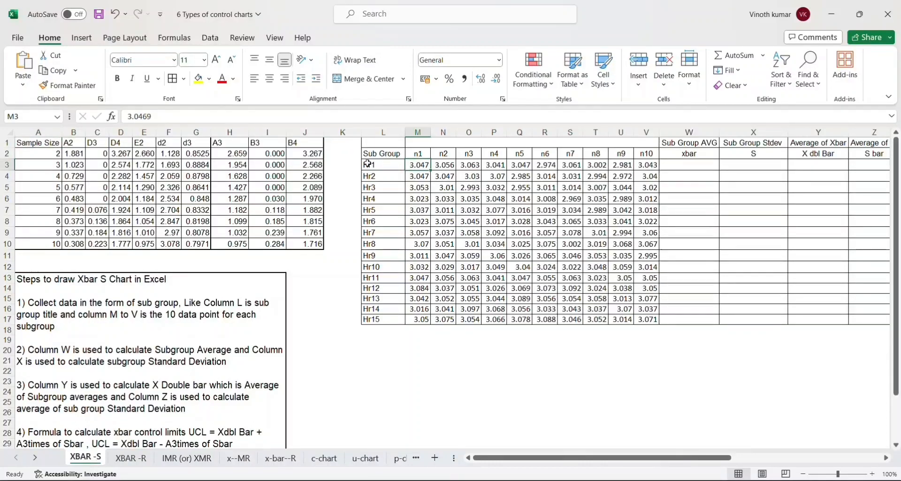
click(392, 161)
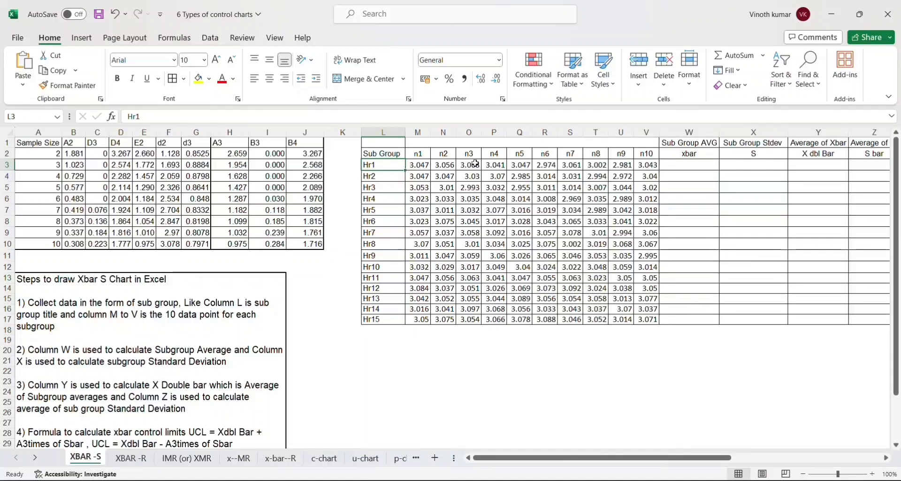
drag(415, 162, 654, 167)
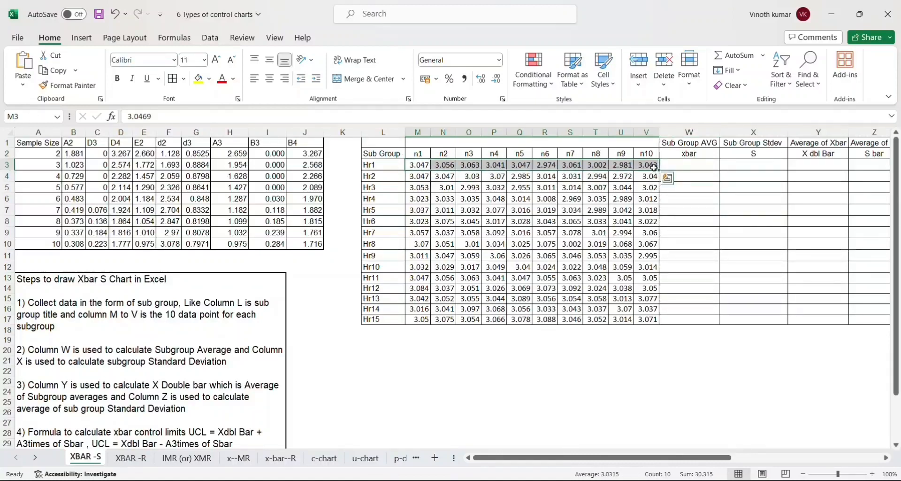
drag(424, 178, 644, 182)
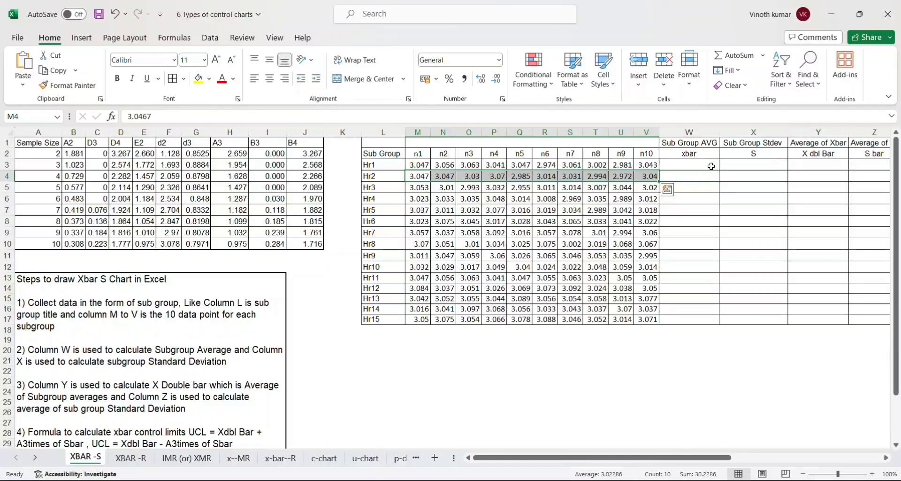
Calculate the Hr1 subgroup average in W3 with =AVERAGE(M3:V3) and centre the result in its cell.
click(681, 168)
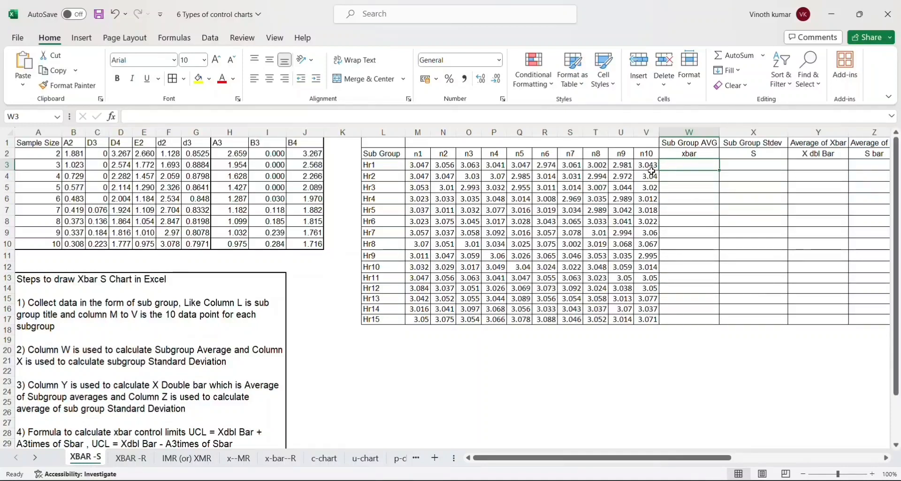
text(=)
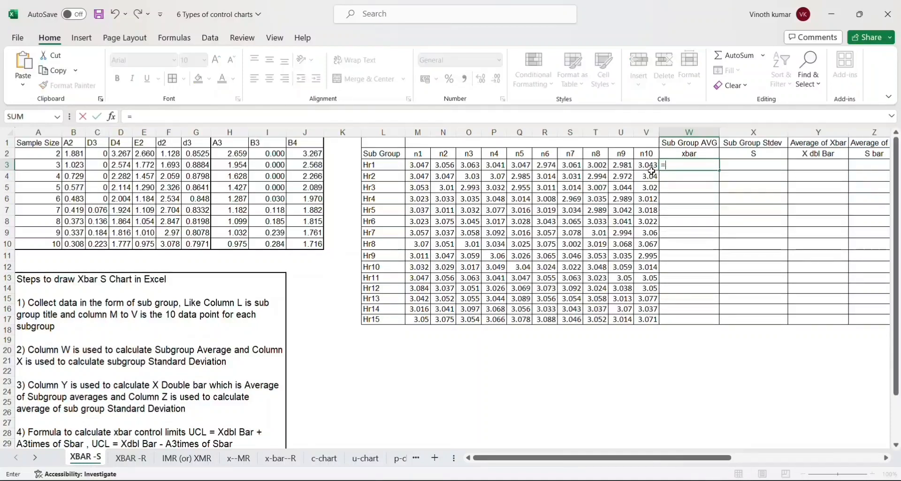
text(av)
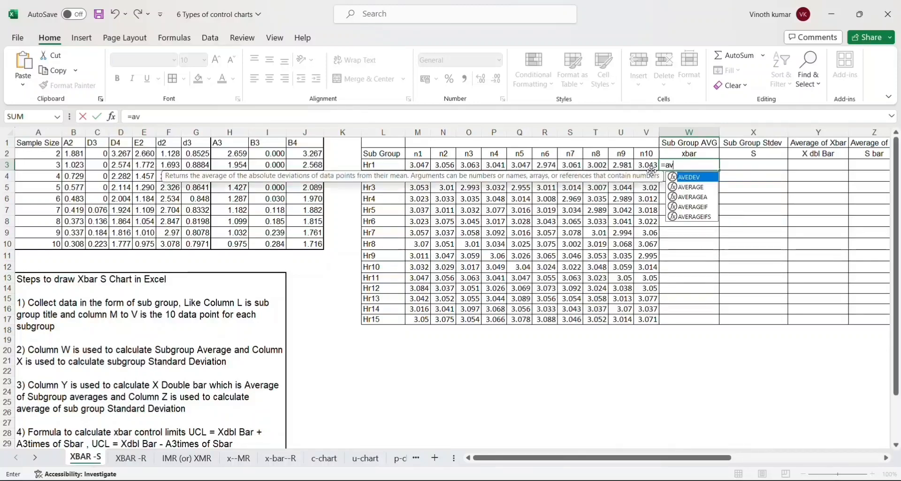
double_click(703, 188)
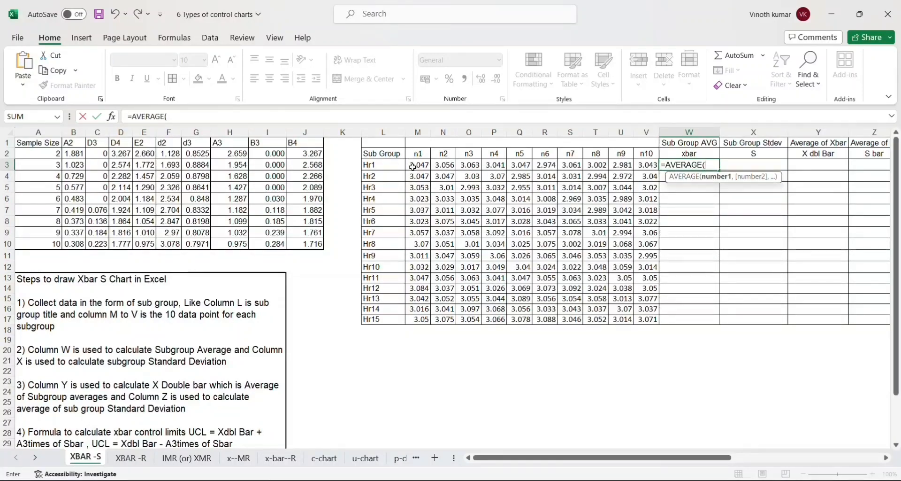
drag(412, 167, 647, 167)
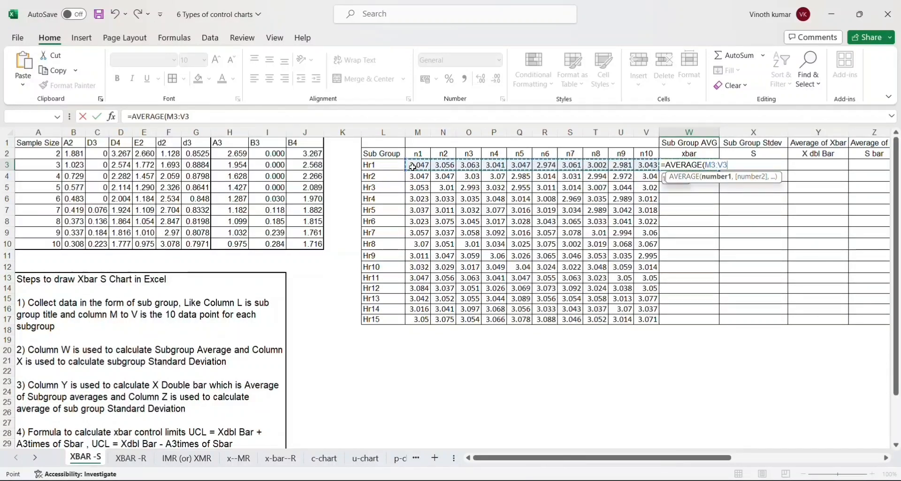
key(Return)
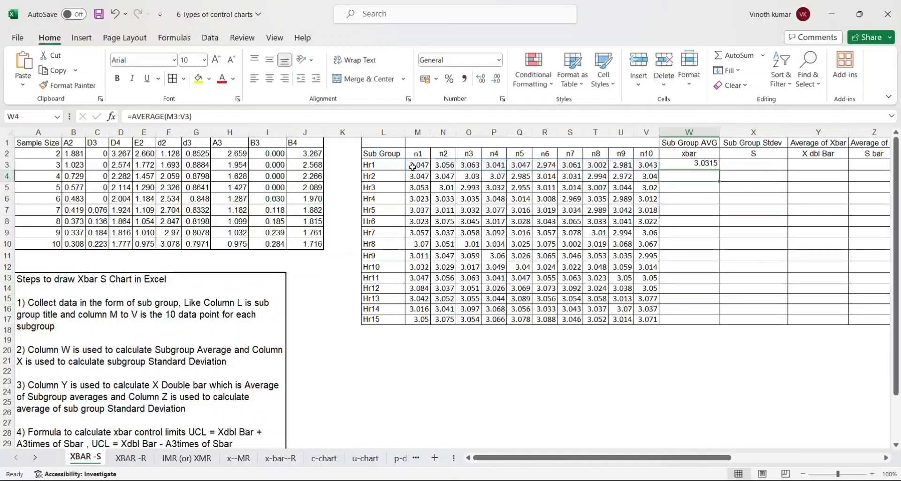
key(Up)
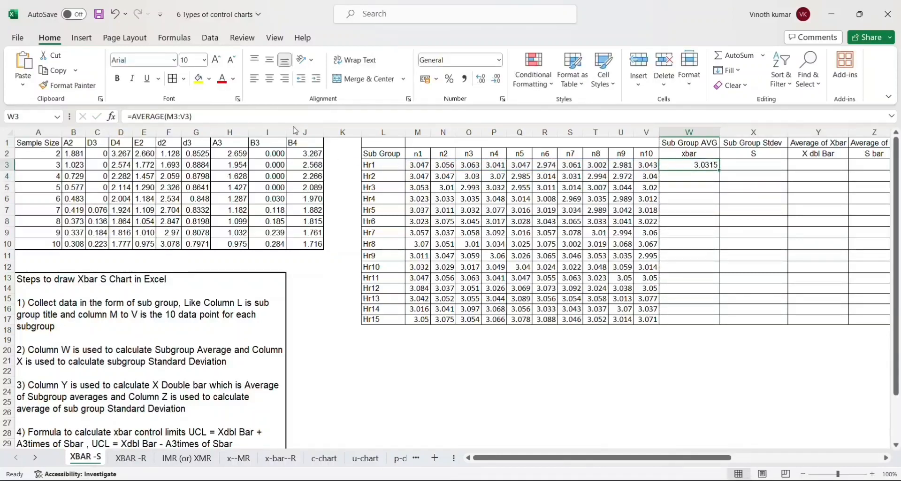
click(269, 79)
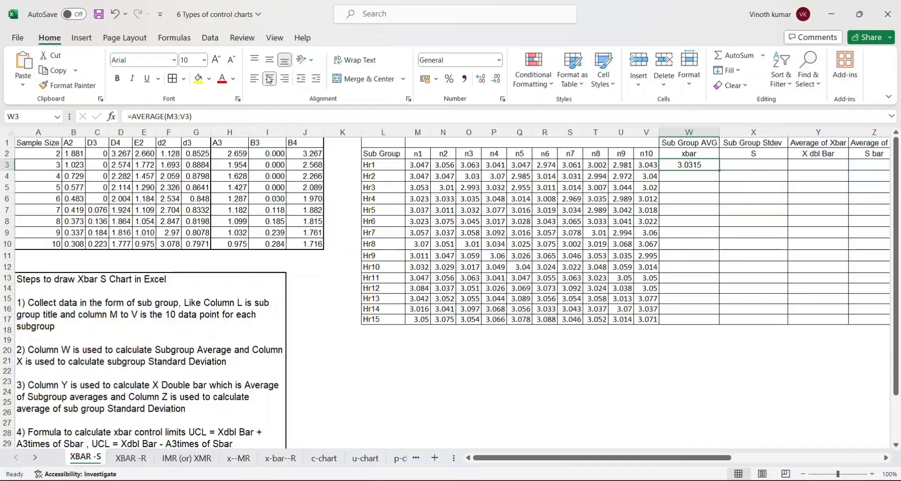
Copy the average formula from W3 down the xbar column through Hr15 in W17.
key(ctrl+c)
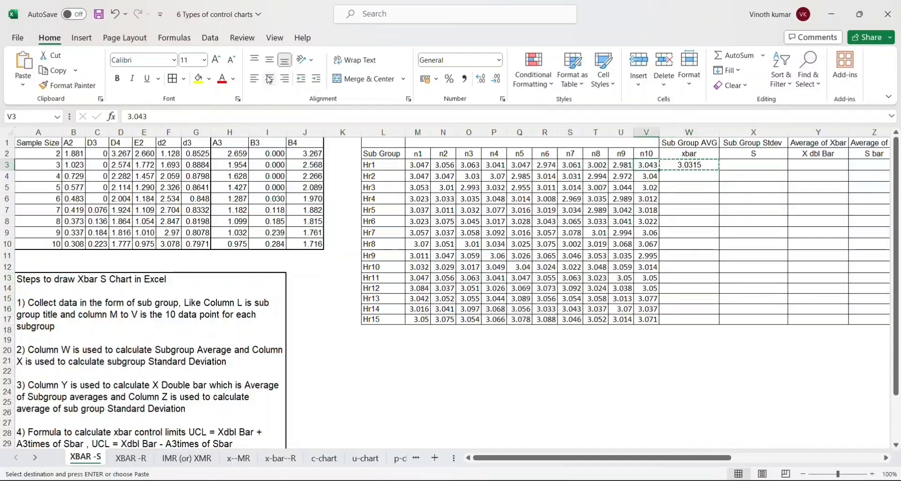
key(shift+Down)
key(shift+Down)
key(shift+Down)
key(shift+Down)
key(shift+Down)
key(shift+Down)
key(shift+Down)
key(shift+Down)
key(shift+Down)
key(shift+Down)
key(shift+Down)
key(shift+Down)
key(shift+Down)
key(shift+Down)
key(ctrl+v)
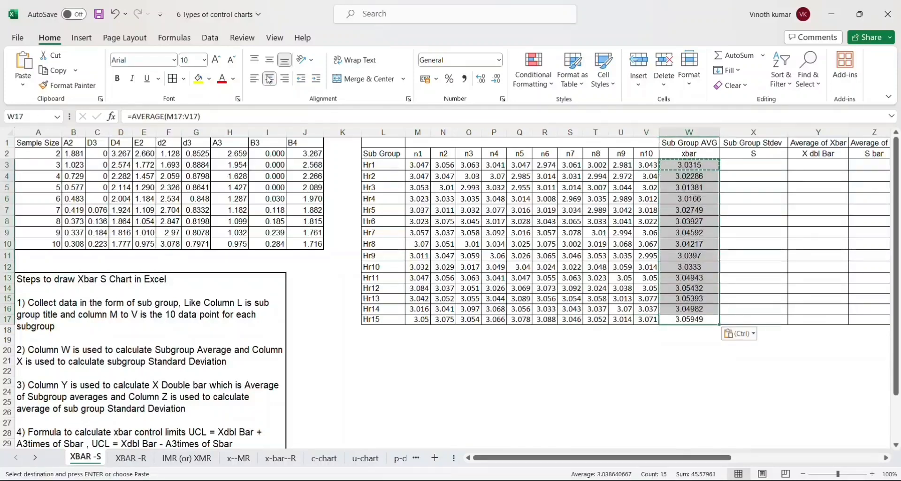
Reduce the subgroup averages in W3:W17 to three decimal places.
key(Up)
key(Up)
key(Up)
key(Up)
key(Up)
key(Up)
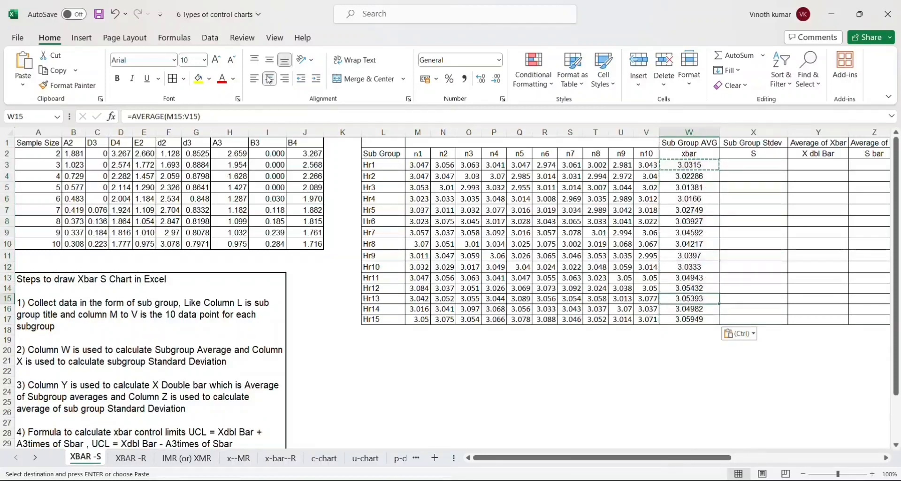
key(Up)
key(Up)
key(Up)
key(Up)
key(Up)
key(Up)
key(Up)
key(Up)
key(Up)
key(Up)
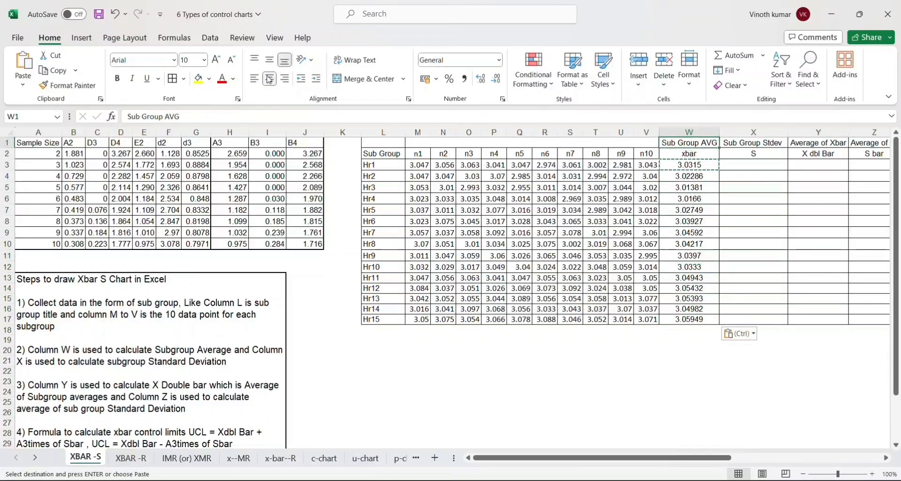
key(Down)
key(Down)
key(shift+Down)
key(shift+Down)
key(shift+Down)
key(shift+Down)
key(shift+Down)
key(shift+Down)
key(shift+Down)
key(shift+Down)
key(shift+Down)
key(shift+Down)
key(shift+Down)
key(shift+Down)
key(shift+Down)
key(shift+Down)
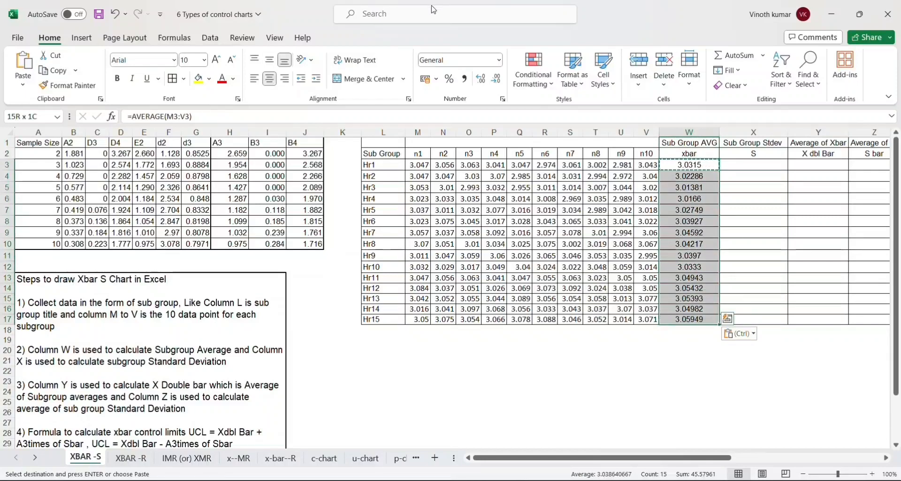
click(498, 84)
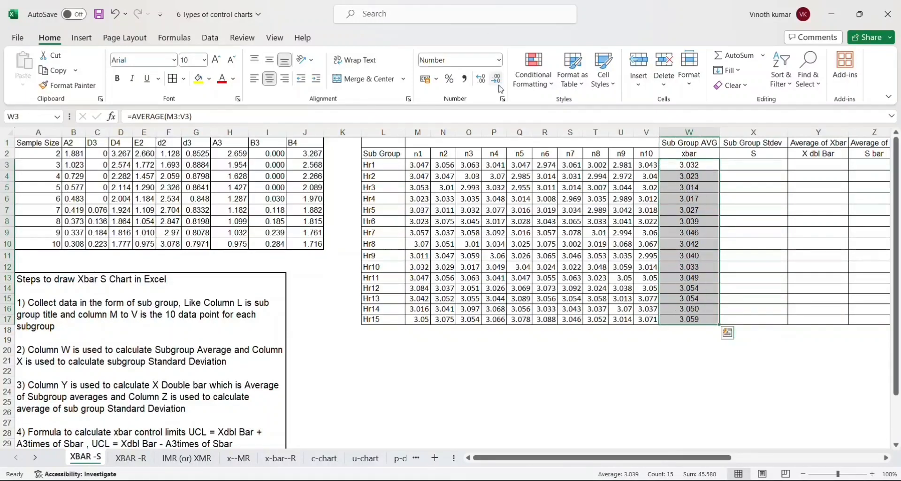
Calculate the Hr1 subgroup standard deviation in X3 with =STDEV(M3:V3) and centre the result in its cell.
key(Right)
key(Right)
key(Right)
key(Left)
key(Left)
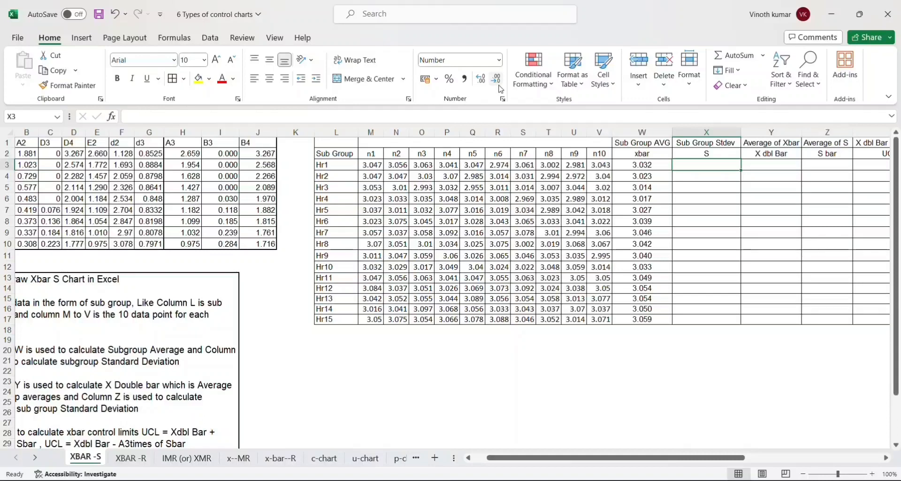
text(=)
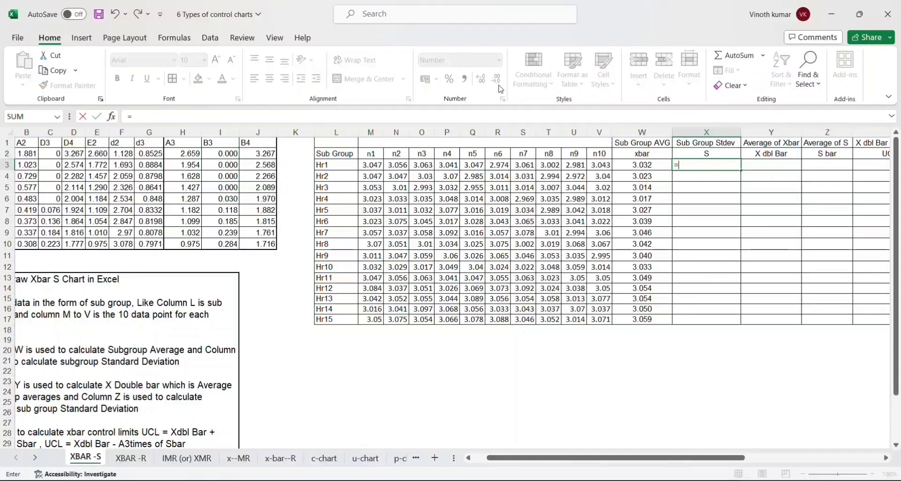
text(std)
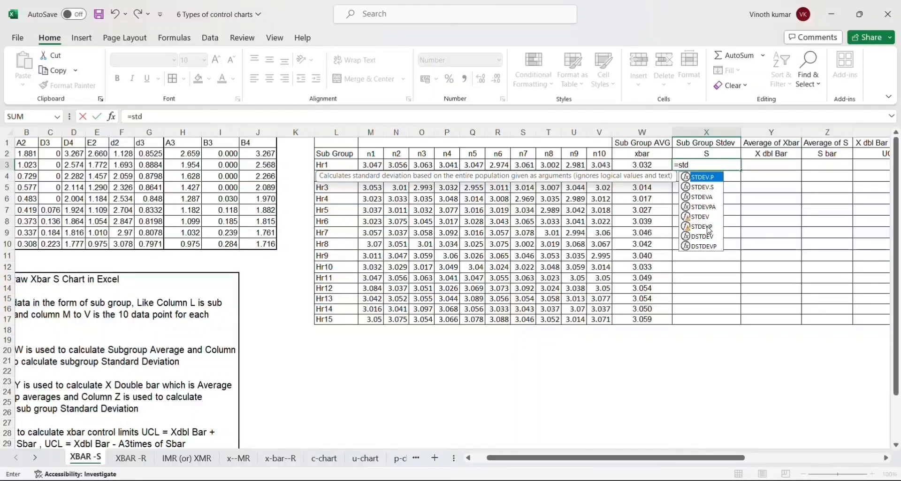
double_click(703, 217)
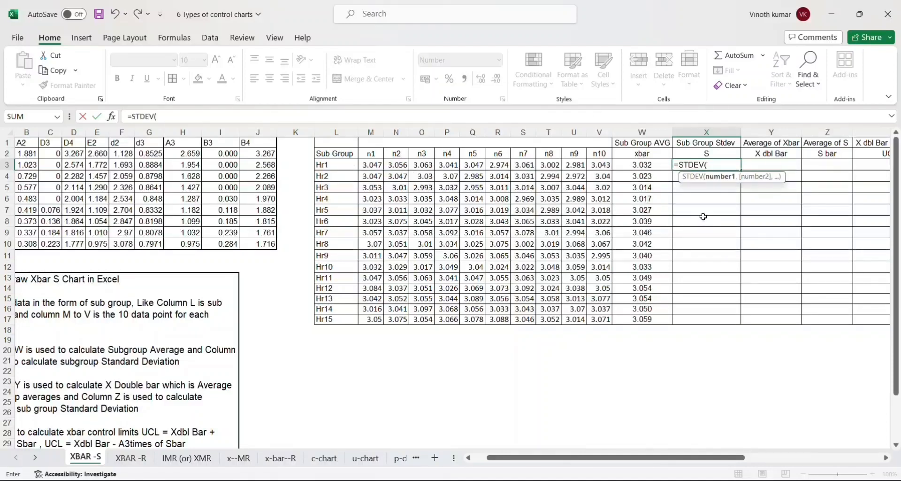
click(596, 167)
key(shift+Left)
key(shift+Left)
key(shift+Left)
key(shift+Left)
key(shift+Left)
key(shift+Left)
key(shift+Left)
key(shift+Left)
key(shift+Left)
key(shift+Left)
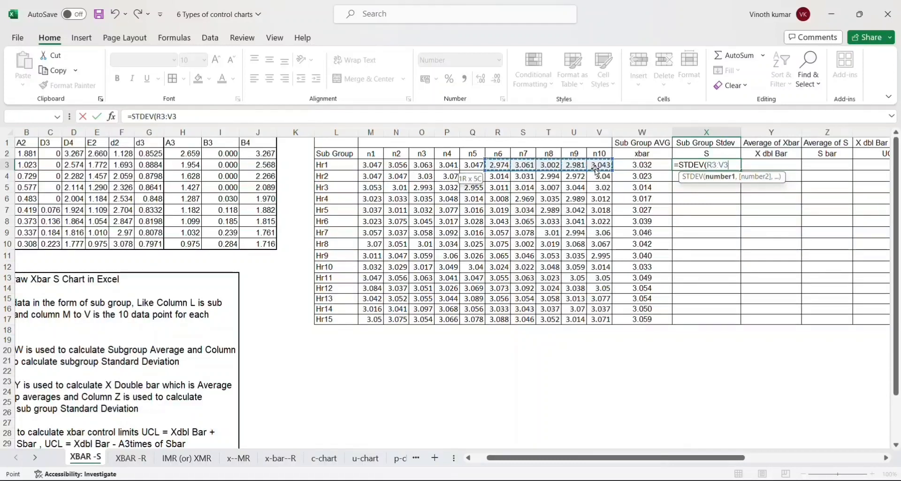
key(shift+Right)
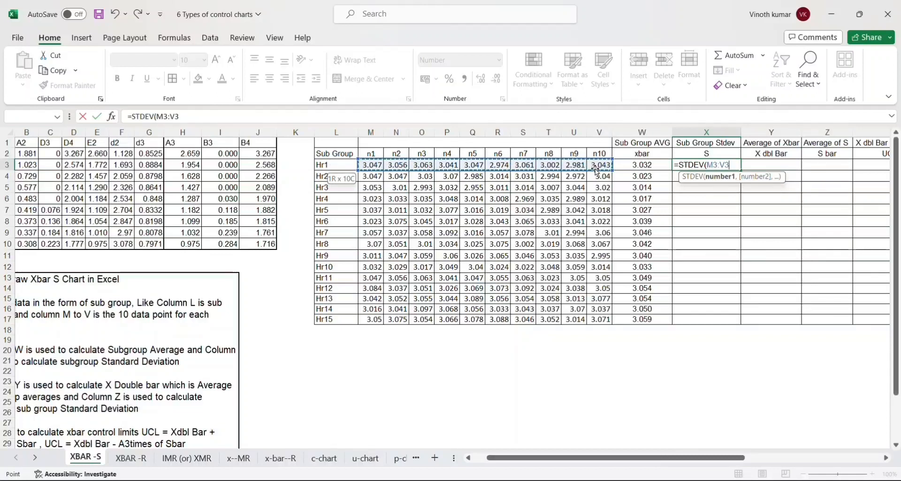
text())
key(Return)
key(Up)
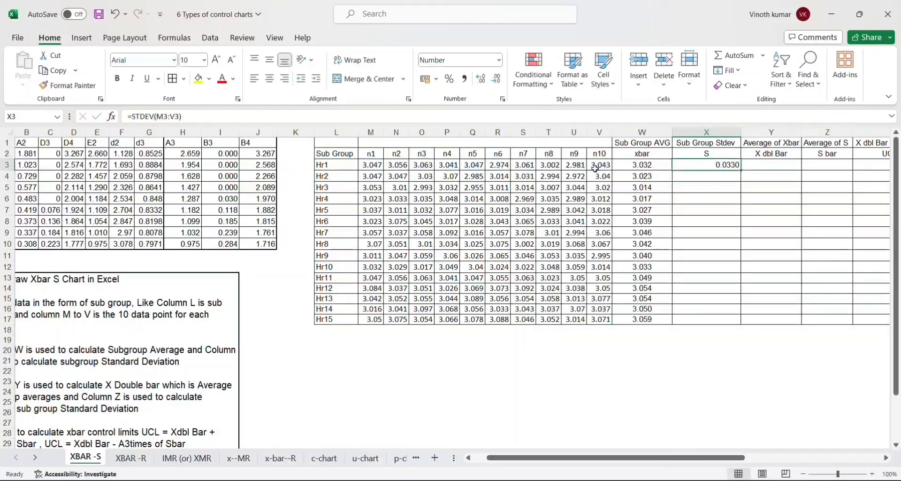
click(269, 79)
Copy the standard deviation formula from X3 down the S column through Hr15 in X17.
key(ctrl+c)
key(Left)
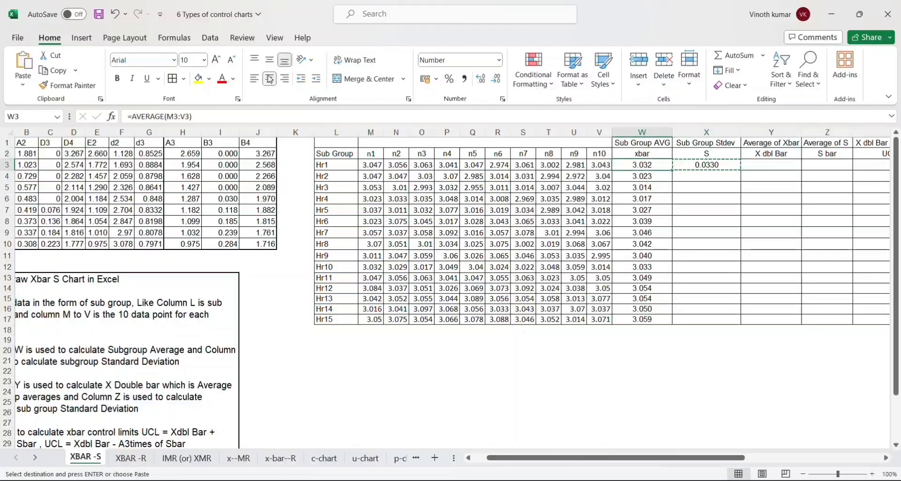
key(ctrl+Down)
key(Right)
key(ctrl+shift+Up)
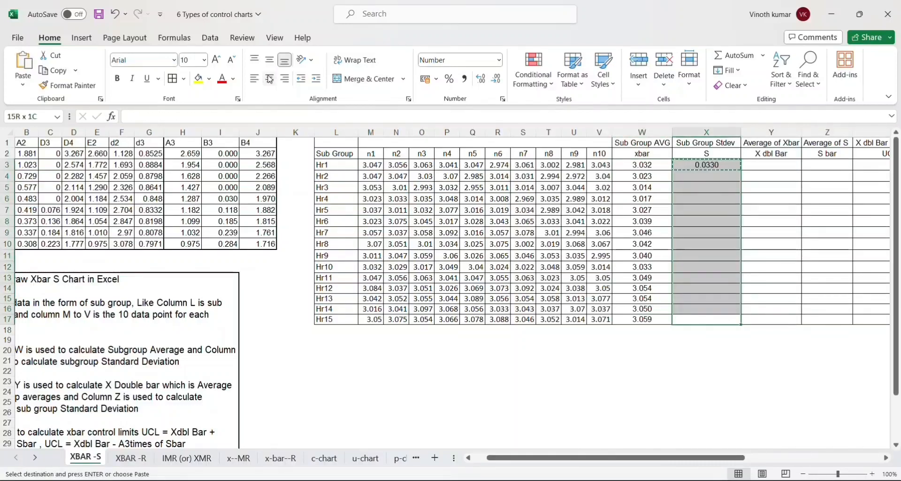
key(ctrl+v)
key(ctrl+Up)
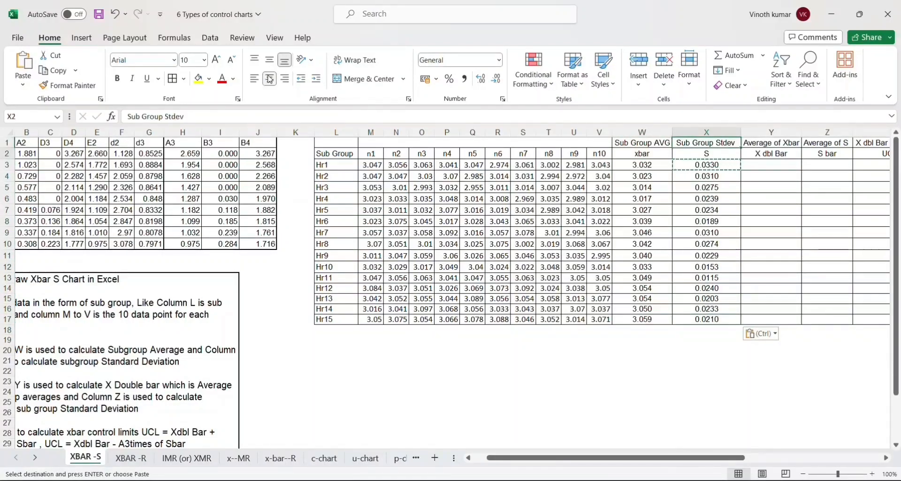
Review the subgroup average and standard deviation columns alongside the empty X dbl Bar, S bar and Xbar control-limit columns.
key(Down)
key(Down)
key(Right)
key(Right)
key(Right)
key(Right)
key(Right)
key(Left)
key(Left)
key(Left)
key(Left)
key(Left)
key(Left)
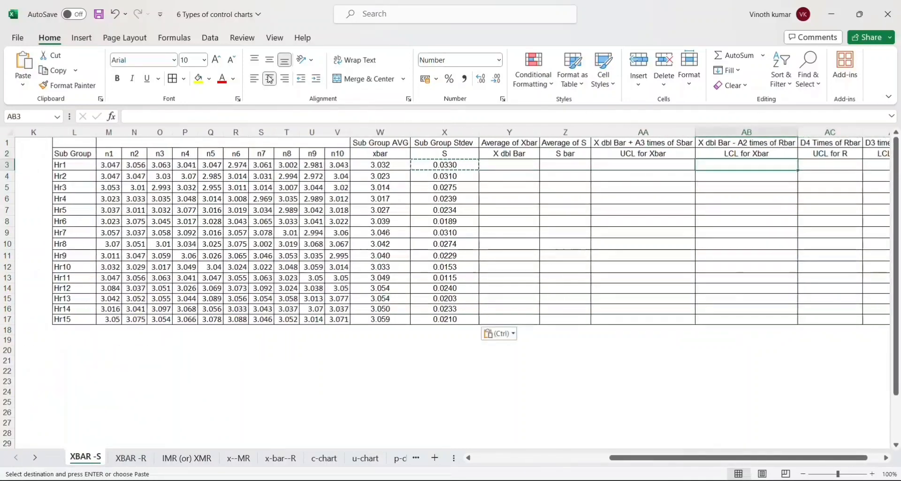
key(Right)
key(Right)
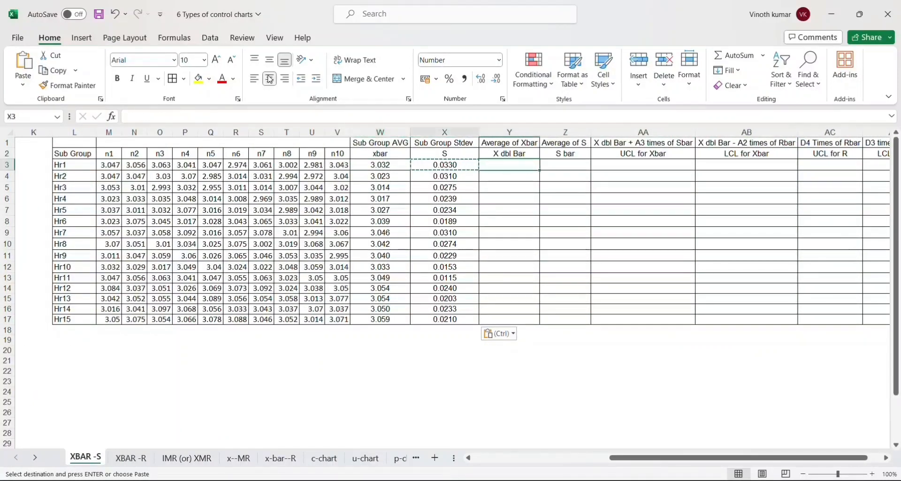
key(Left)
key(Left)
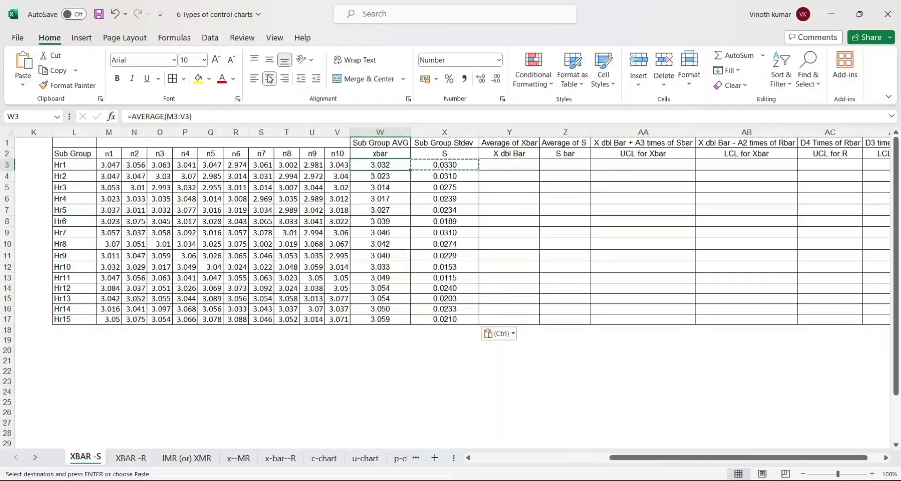
key(Right)
key(Right)
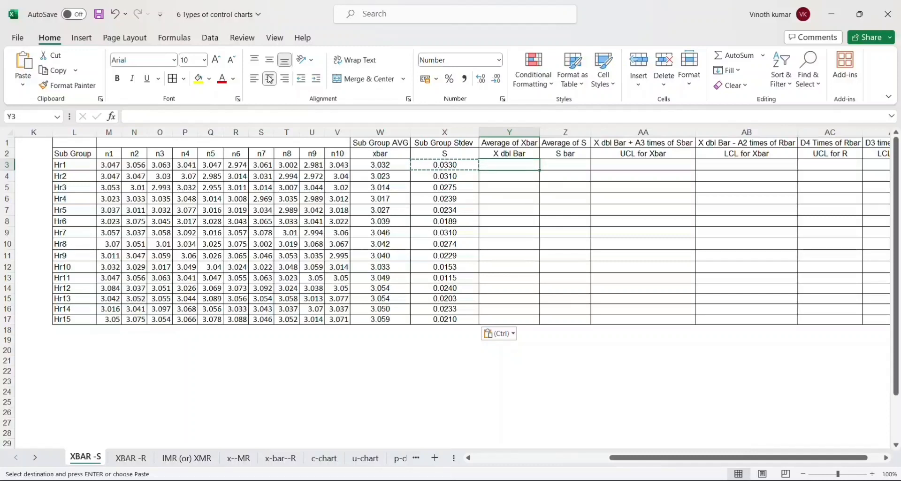
key(Left)
key(Left)
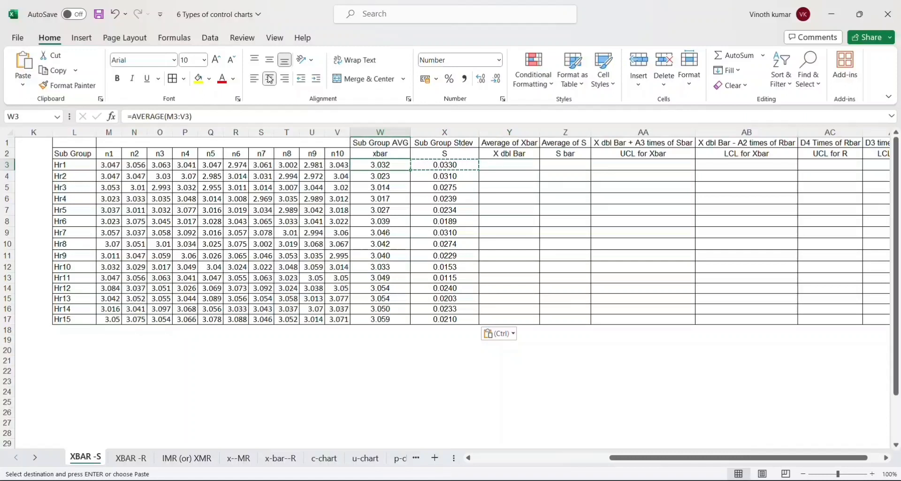
key(Right)
key(Right)
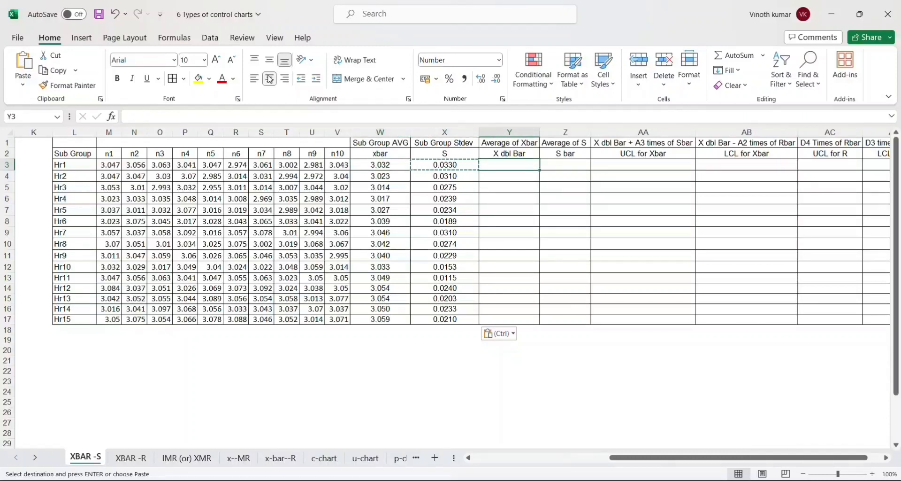
key(Left)
key(Left)
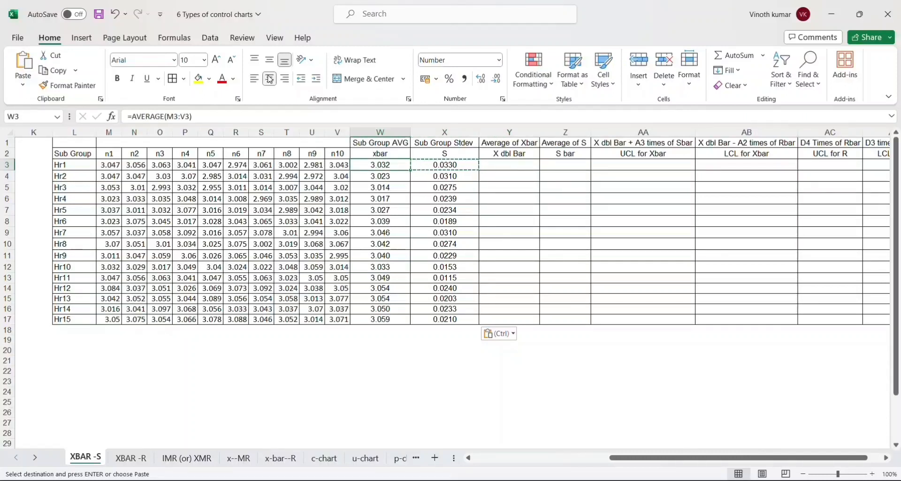
Calculate X dbl Bar for Hr1 in Y3 with =AVERAGE(W3:W17).
key(shift+Down)
key(shift+Down)
key(shift+Down)
key(Up)
key(Right)
key(Down)
key(Right)
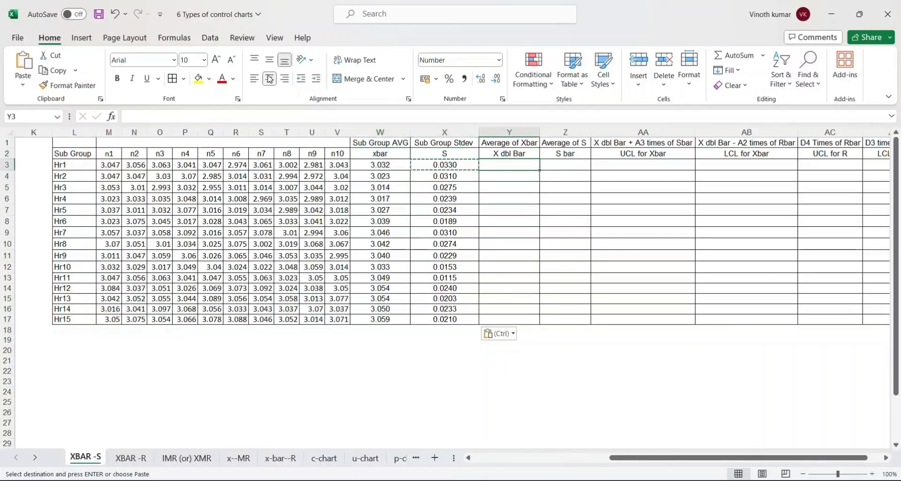
text(=av)
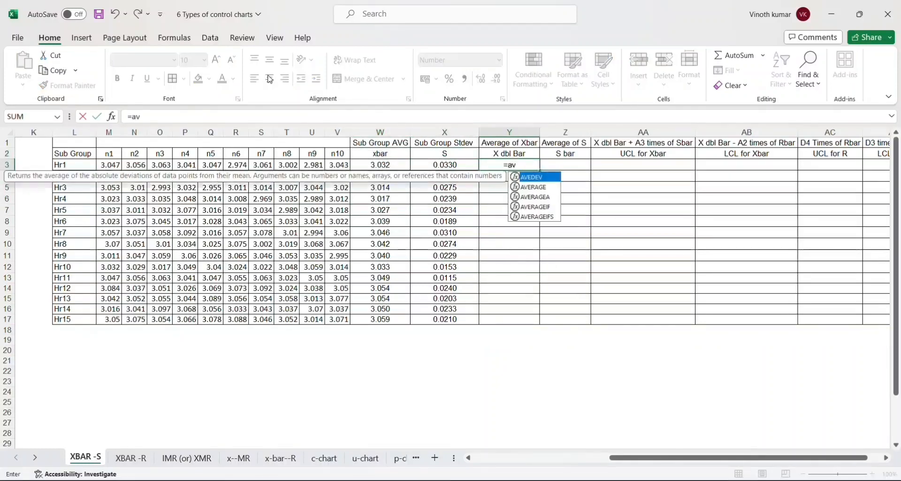
double_click(546, 188)
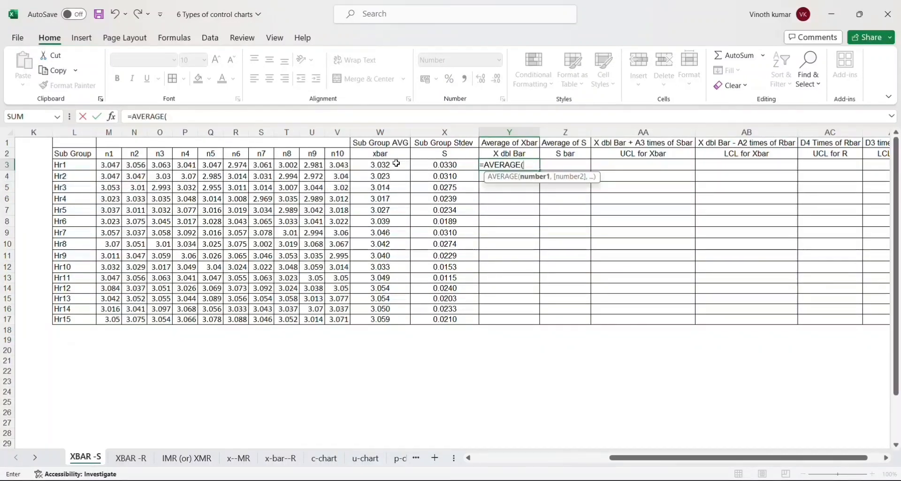
click(380, 165)
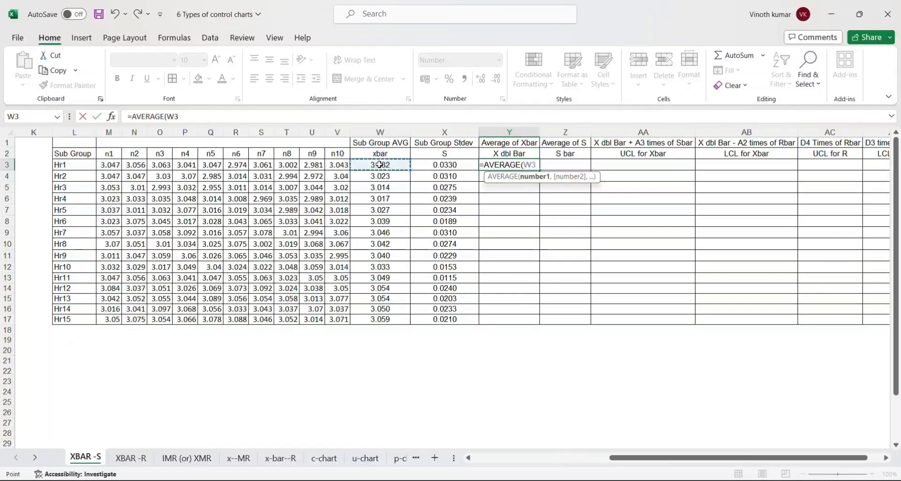
key(ctrl+shift+Down)
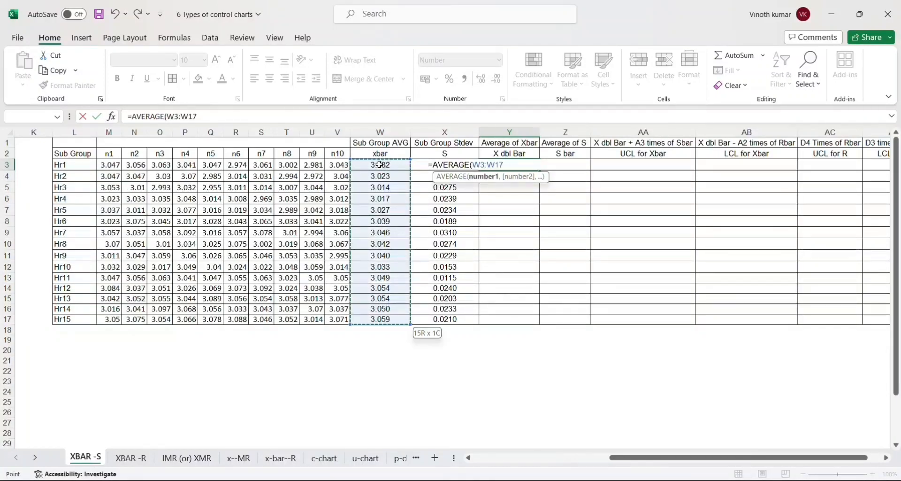
text())
key(Return)
key(Up)
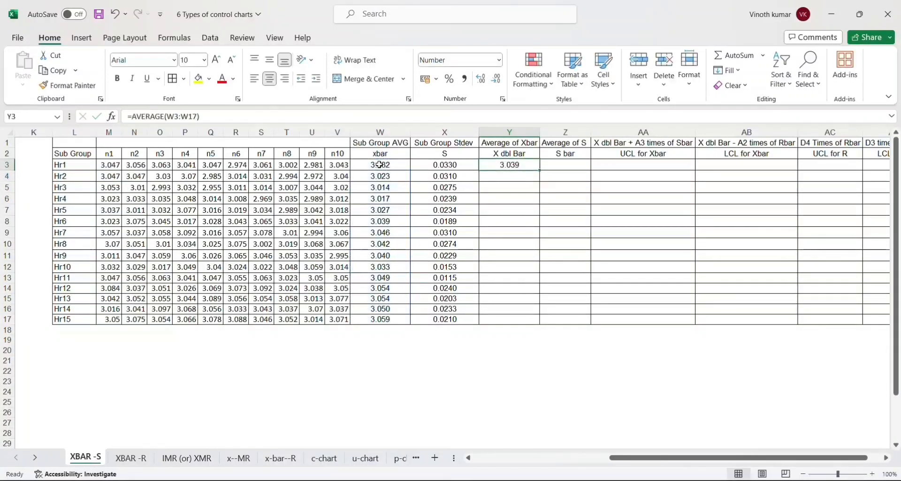
Link the Hr2 X dbl Bar cell Y4 to the cell above it with =Y3.
key(ctrl+c)
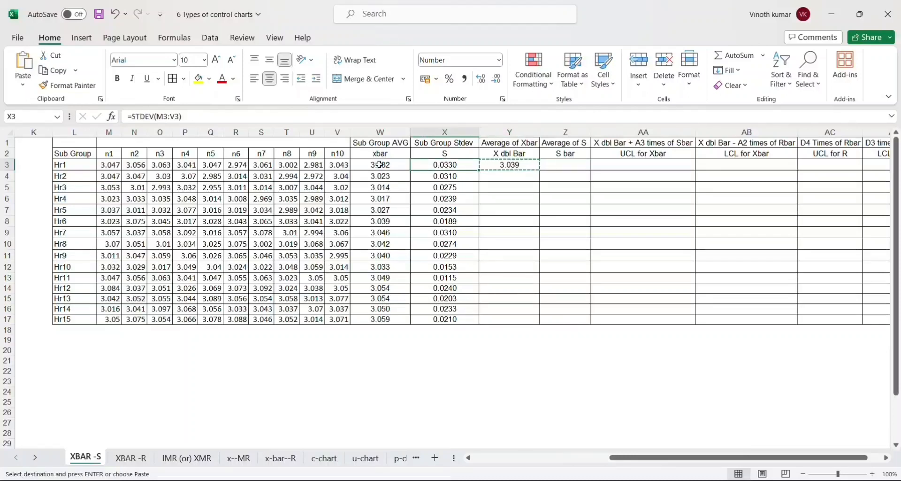
key(Down)
key(Escape)
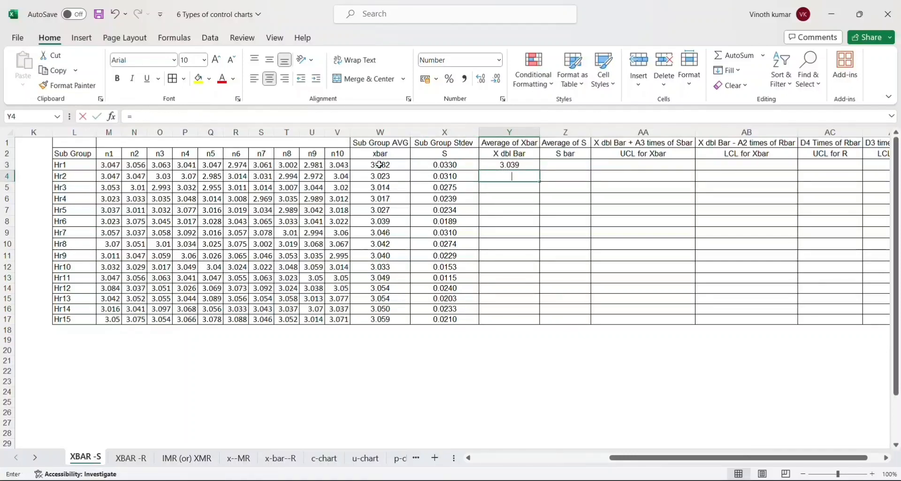
text(=)
key(Up)
key(Return)
key(Up)
Copy the linking formula from Y4 down the X dbl Bar column through Hr15 in Y17.
key(ctrl+c)
key(Left)
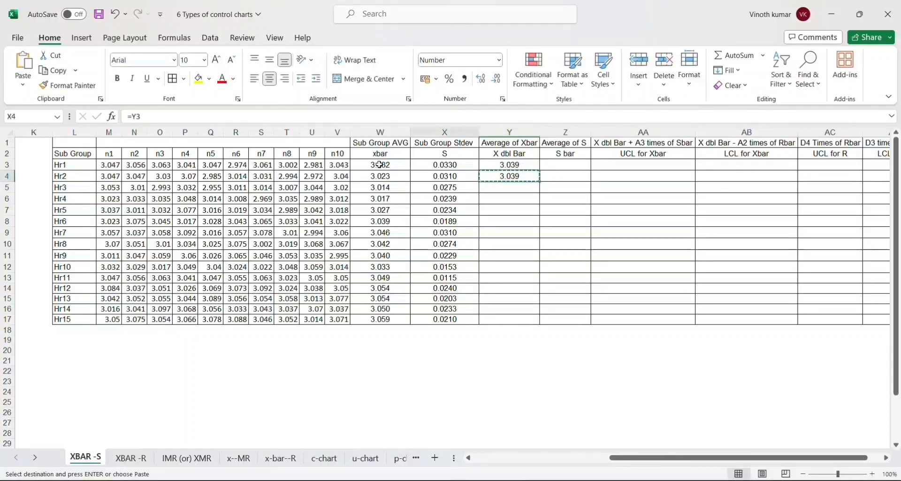
key(ctrl+Down)
key(Right)
key(ctrl+shift+Up)
key(ctrl+v)
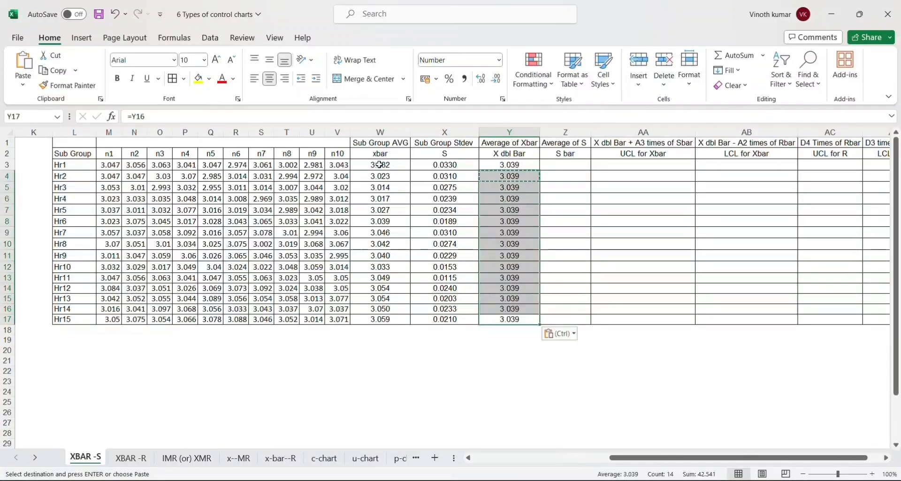
key(Right)
key(Left)
key(Escape)
key(Up)
key(Up)
key(ctrl+Up)
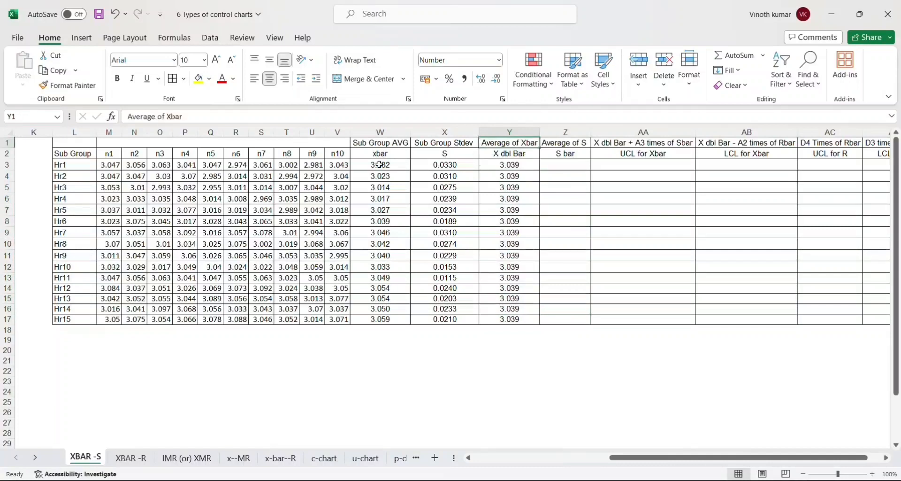
Calculate S bar for Hr1 in Z3 with =AVERAGE(X3:X17).
key(Down)
key(Down)
key(Right)
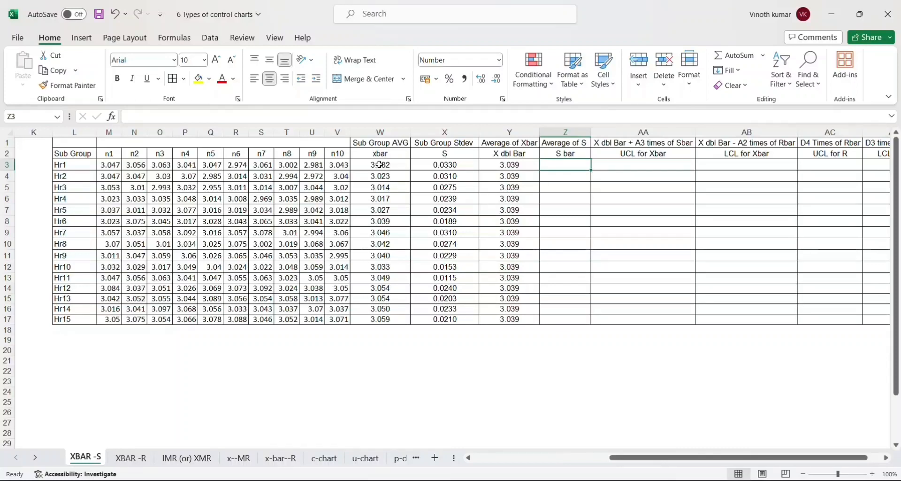
text(=)
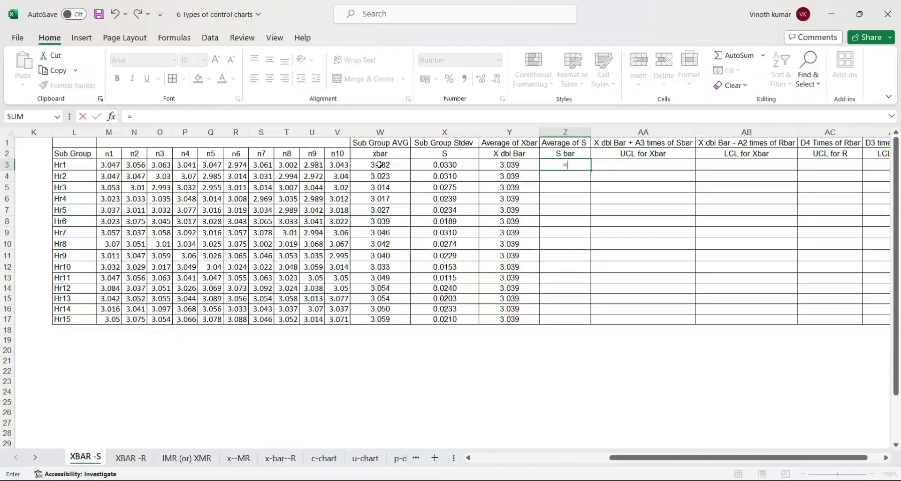
text(av)
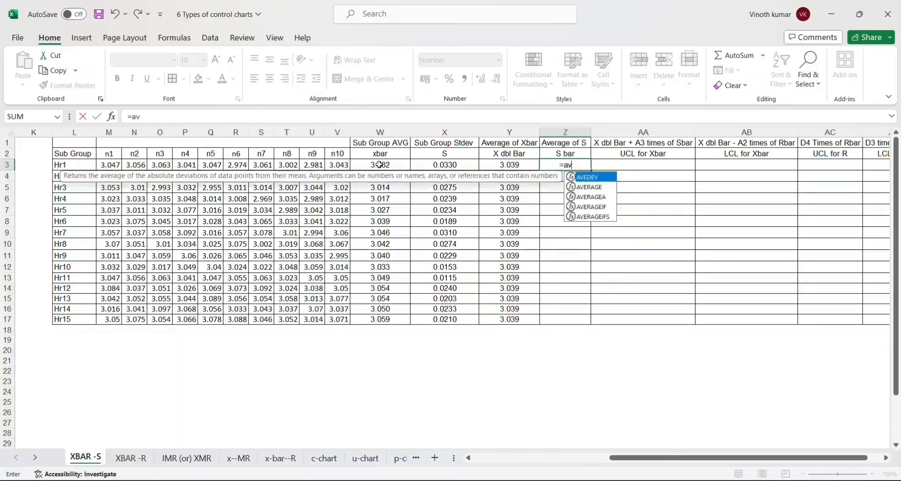
double_click(592, 187)
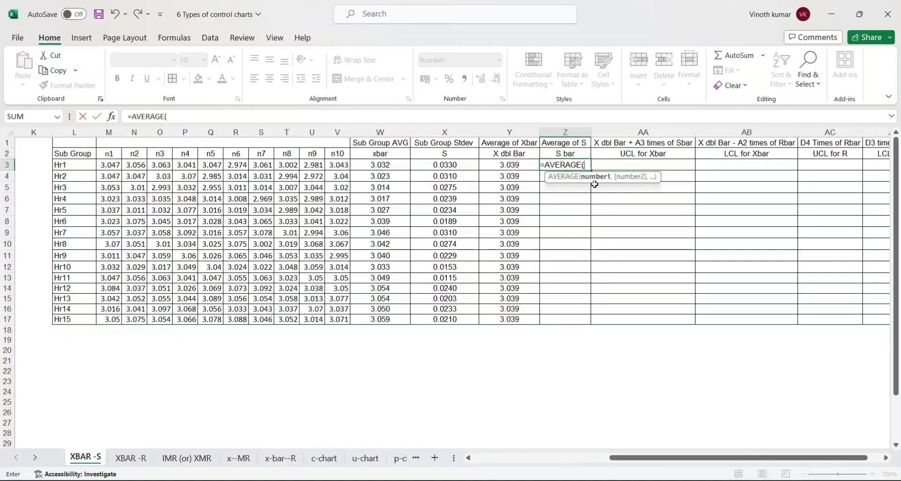
click(457, 166)
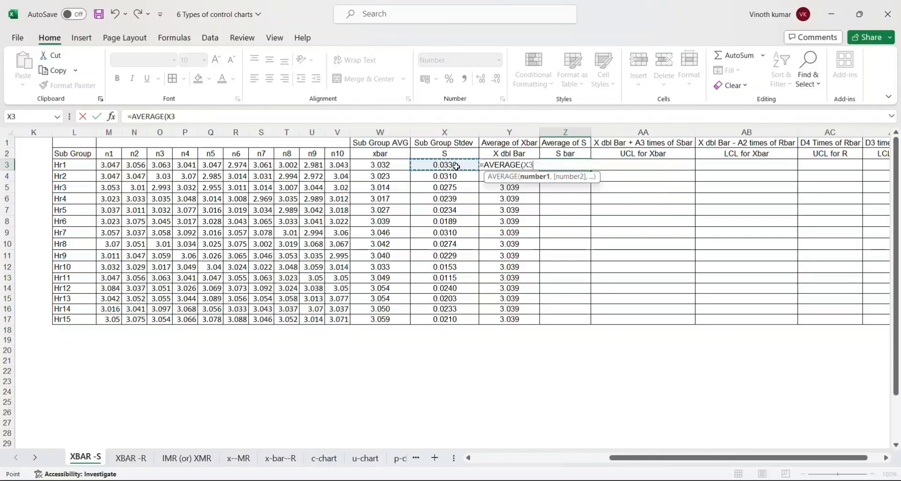
key(ctrl+shift+Down)
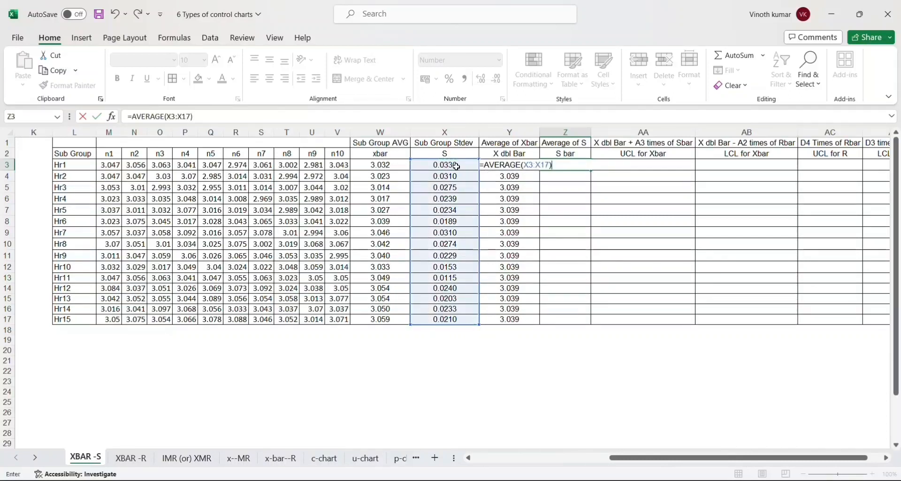
key(Return)
key(Up)
Link the Hr2 S bar cell Z4 to the cell above it with =Z3.
key(Down)
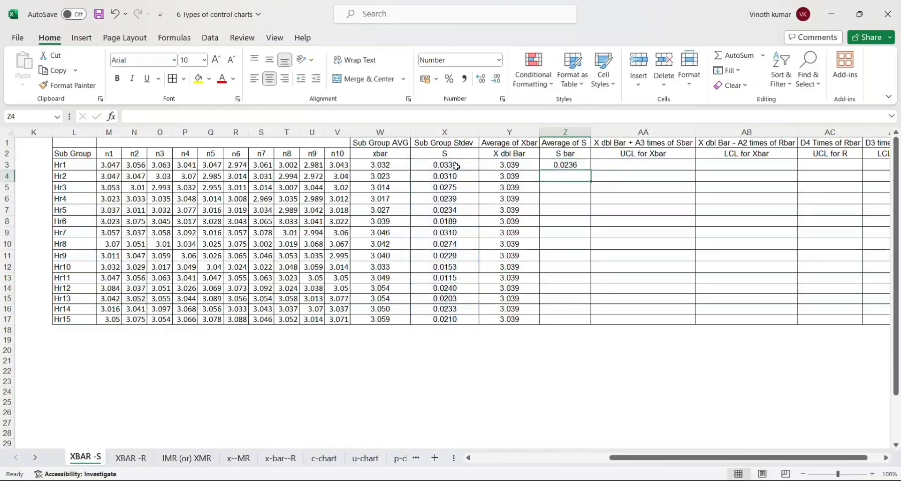
text(=)
key(Up)
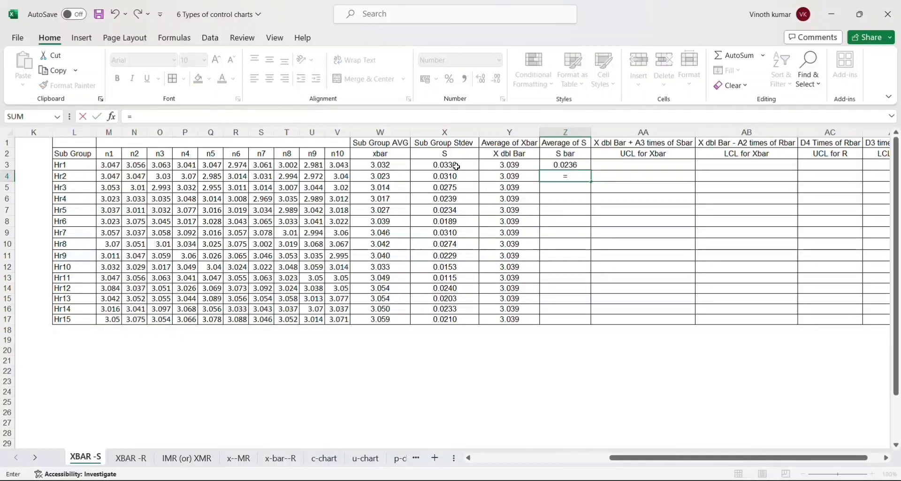
key(Return)
key(Up)
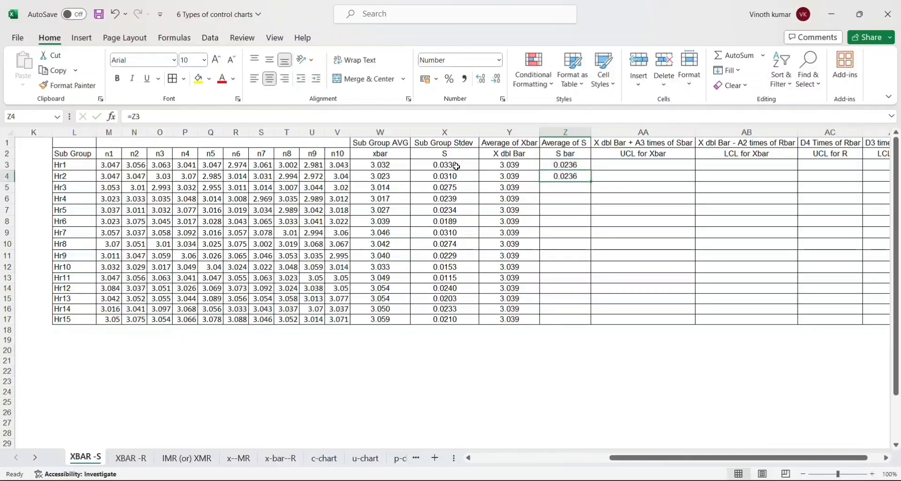
Copy the linking formula from Z4 down the S bar column through Hr15 in Z17.
key(ctrl+c)
key(Left)
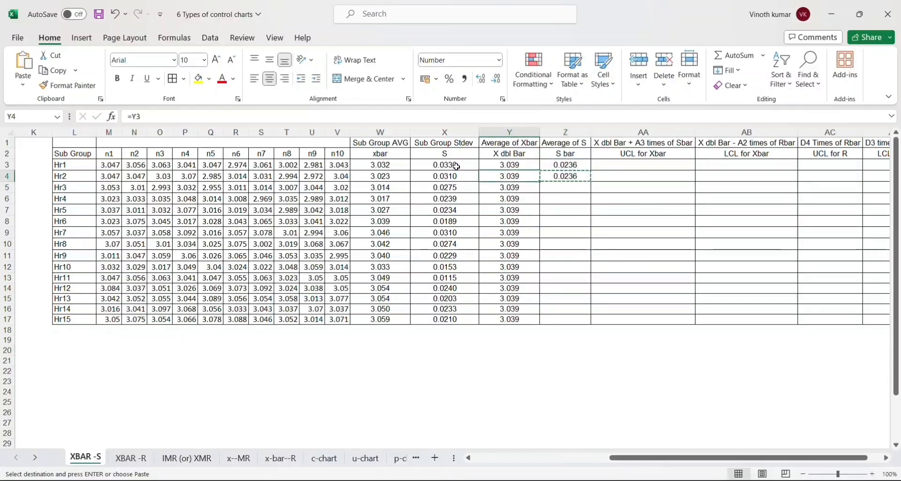
key(ctrl+Down)
key(Right)
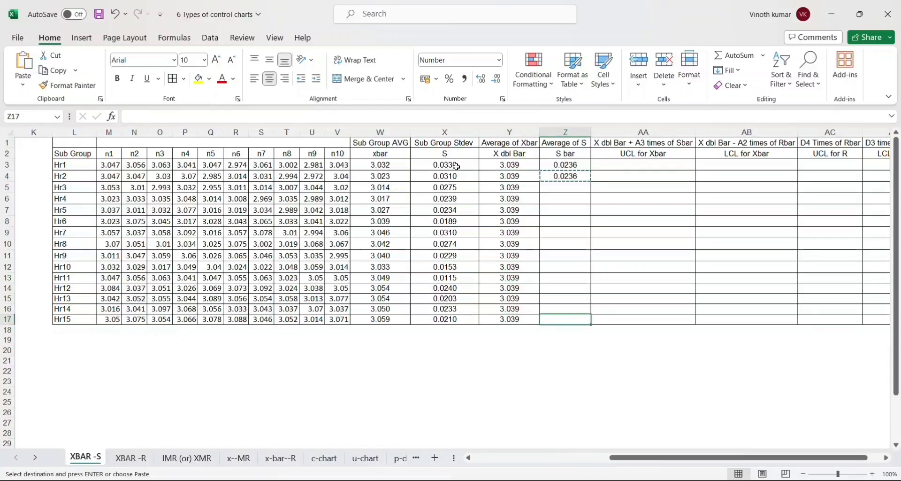
key(ctrl+shift+Up)
key(ctrl+v)
key(ctrl+Up)
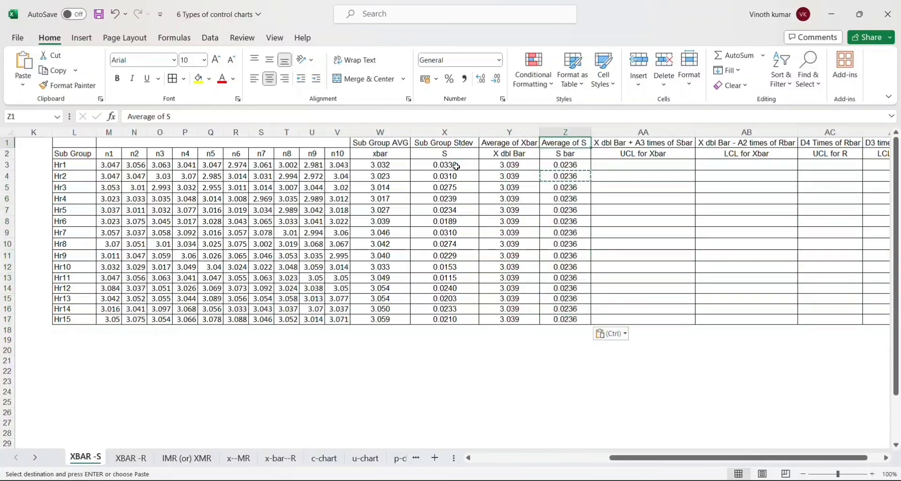
Review the empty control-limit columns and the formula heading above the UCL for Xbar column.
key(Down)
key(Down)
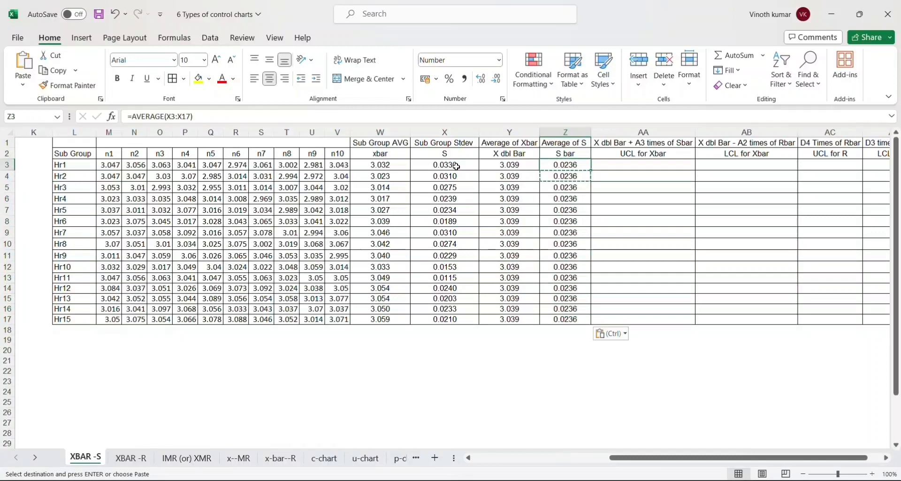
key(Right)
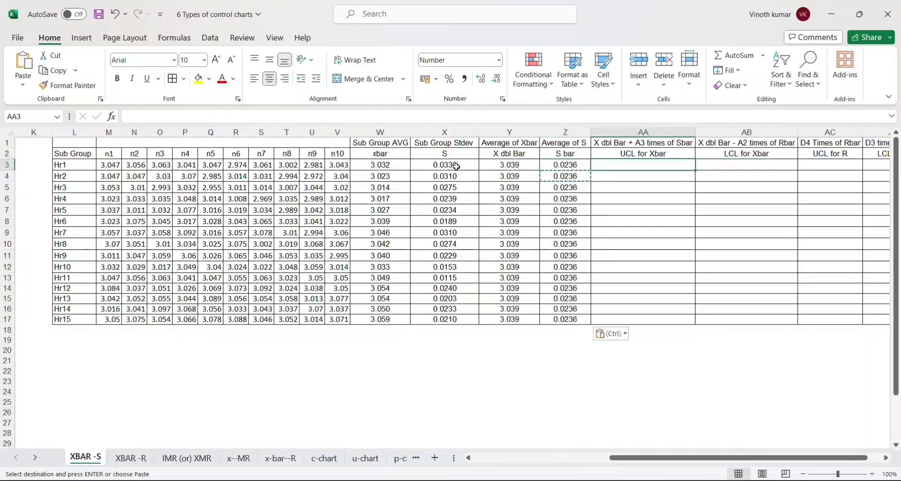
key(Right)
key(Right)
key(Right)
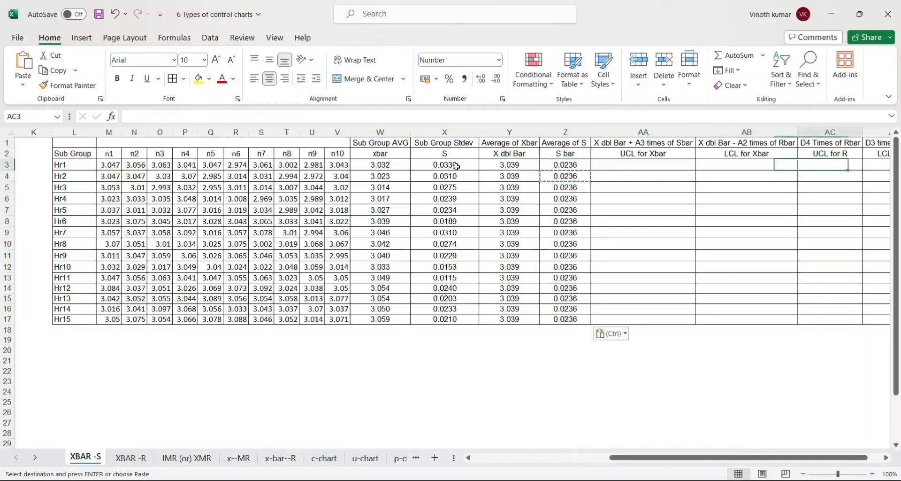
key(Left)
key(Left)
key(Left)
key(Left)
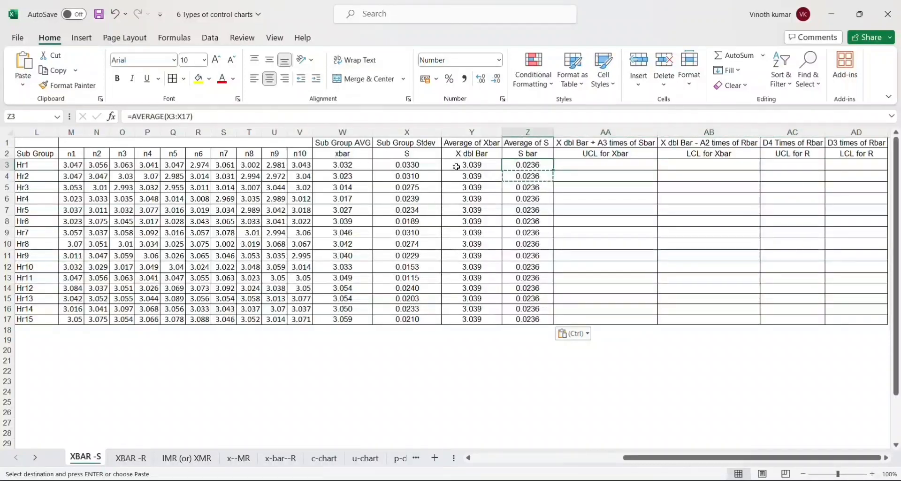
key(Right)
key(Up)
key(Up)
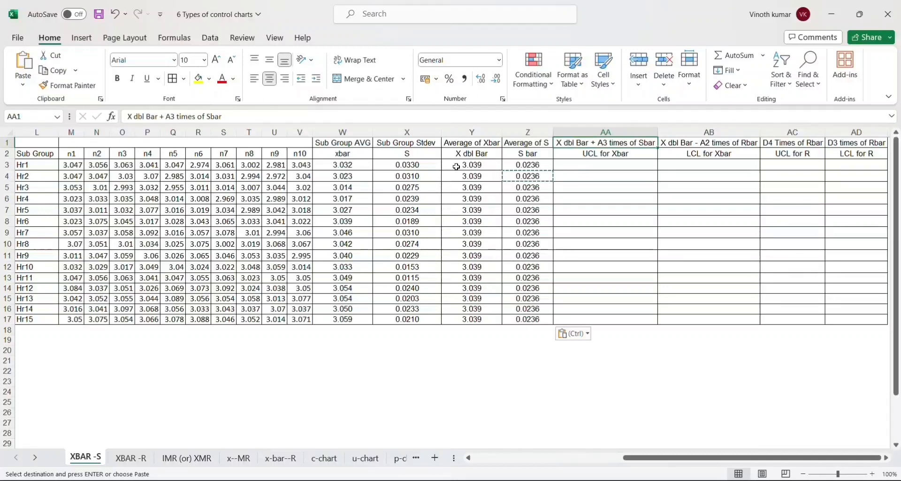
Calculate the UCL for Xbar for Hr1 in AA3 with =Y3+(Z3*H10), using the A3 constant for sample size 10.
key(Down)
key(Down)
text(=)
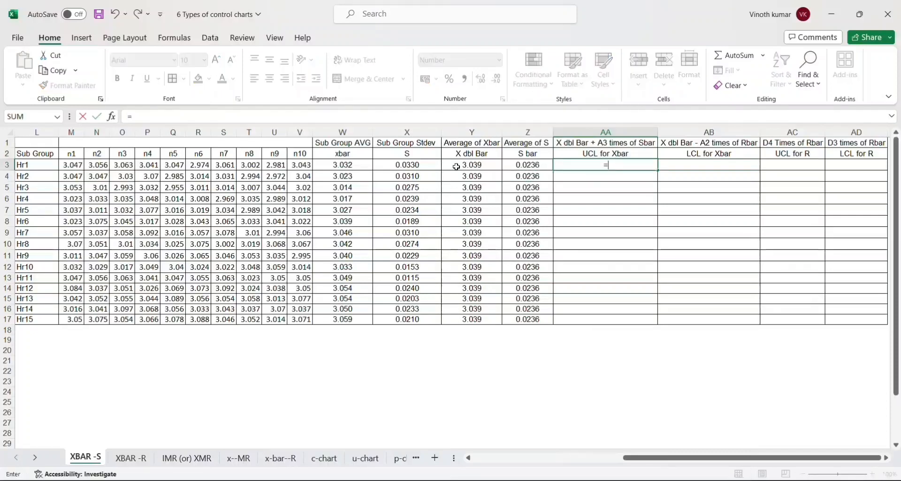
click(456, 167)
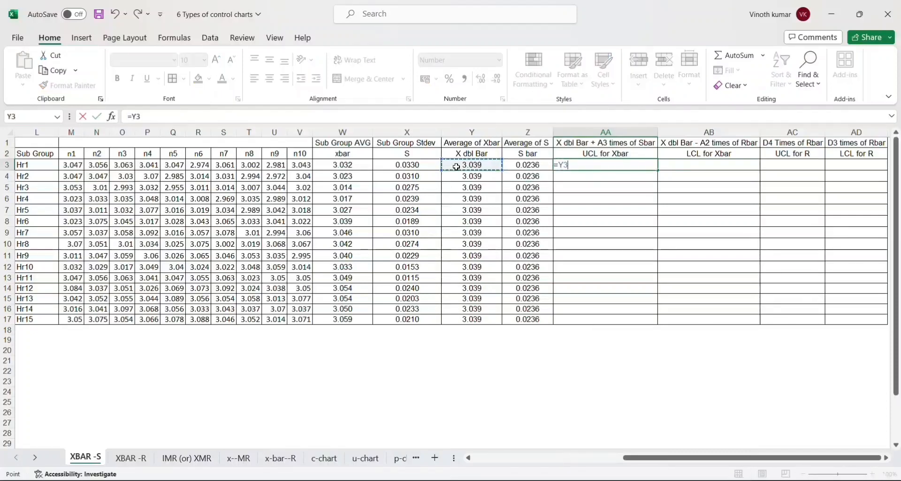
text(+()
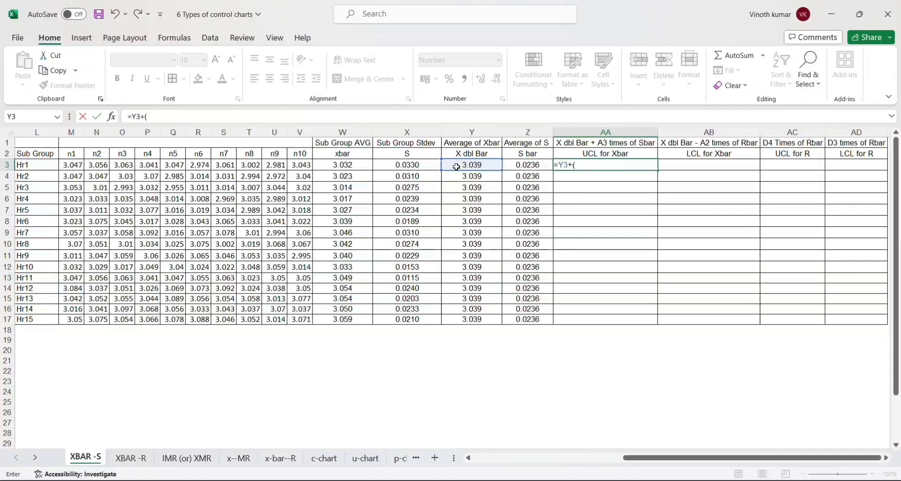
click(534, 166)
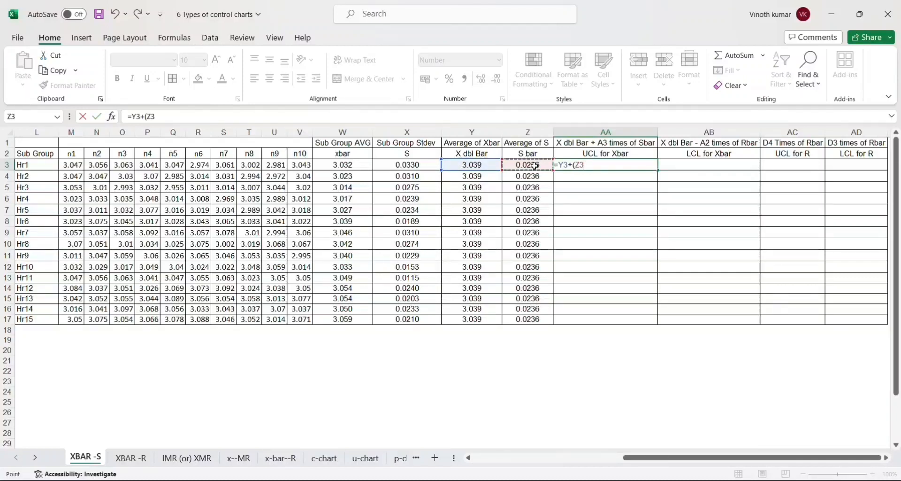
text(*)
scroll(365, 240, left, 5)
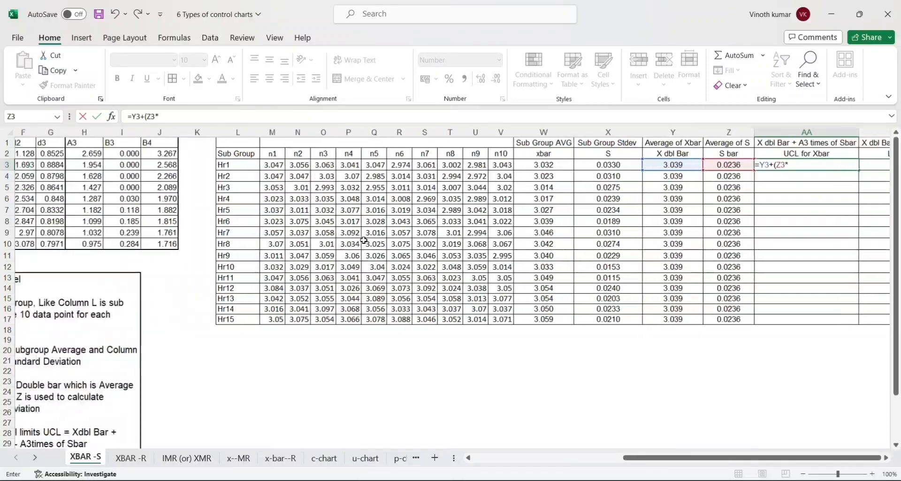
scroll(364, 241, left, 1)
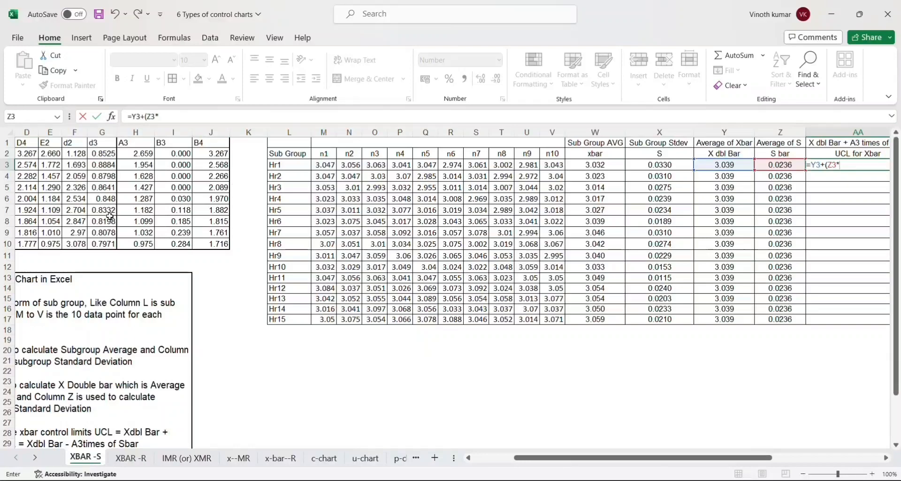
scroll(110, 216, left, 3)
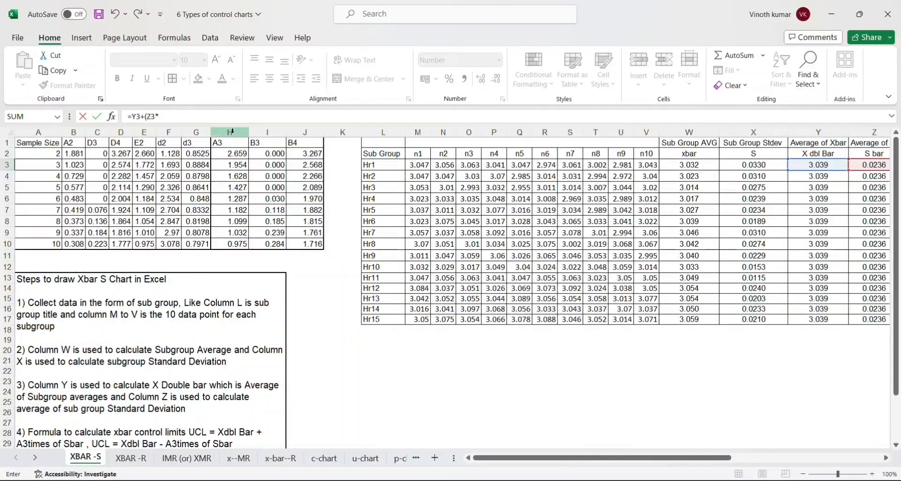
click(233, 244)
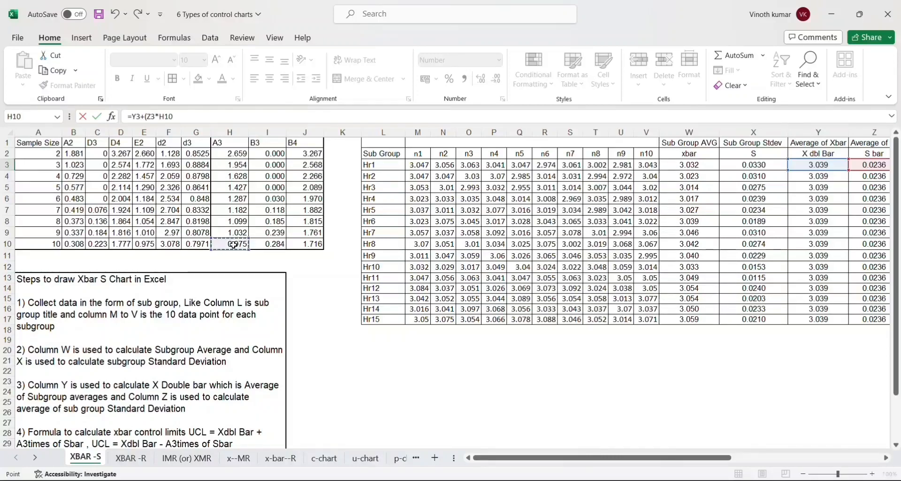
click(187, 115)
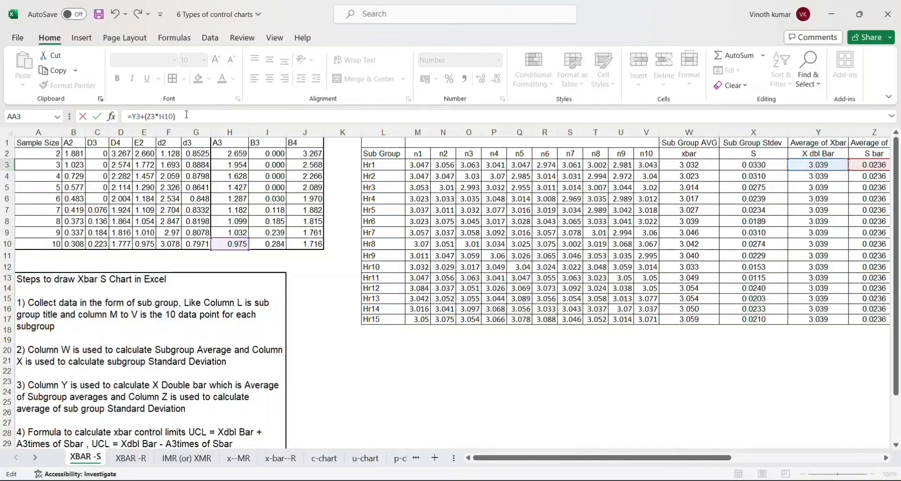
key(ctrl+Return)
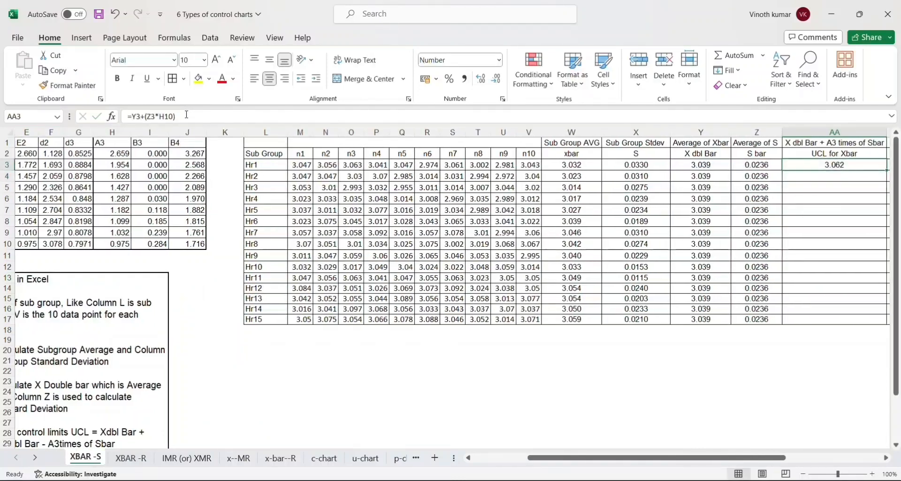
Check which cells the UCL for Xbar formula in AA3 refers to, including the A3 constant in the constants table.
key(Right)
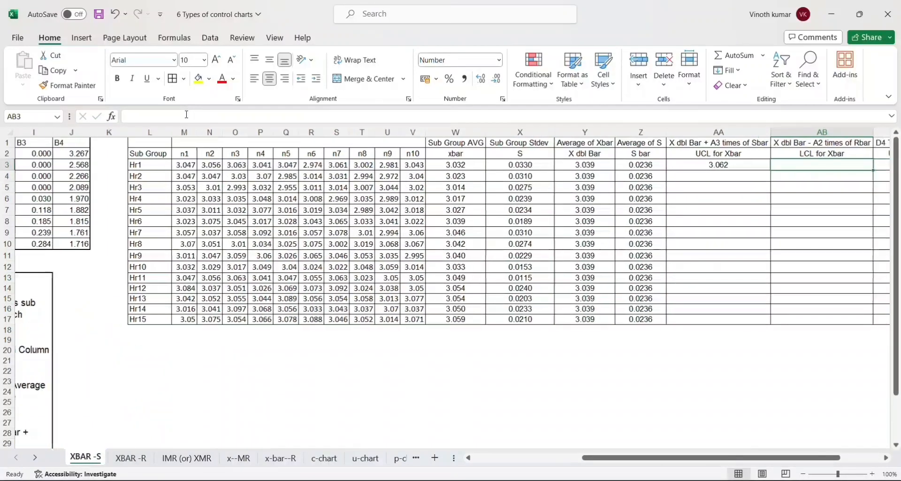
key(Left)
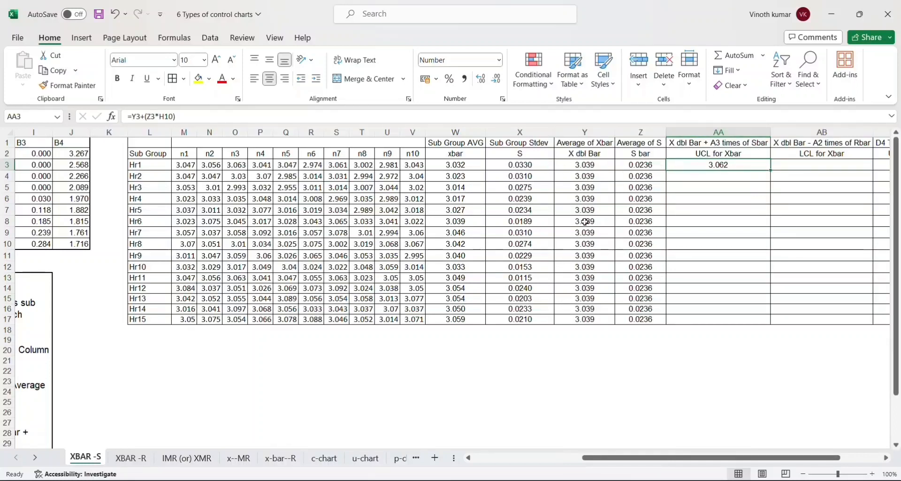
click(728, 174)
double_click(723, 162)
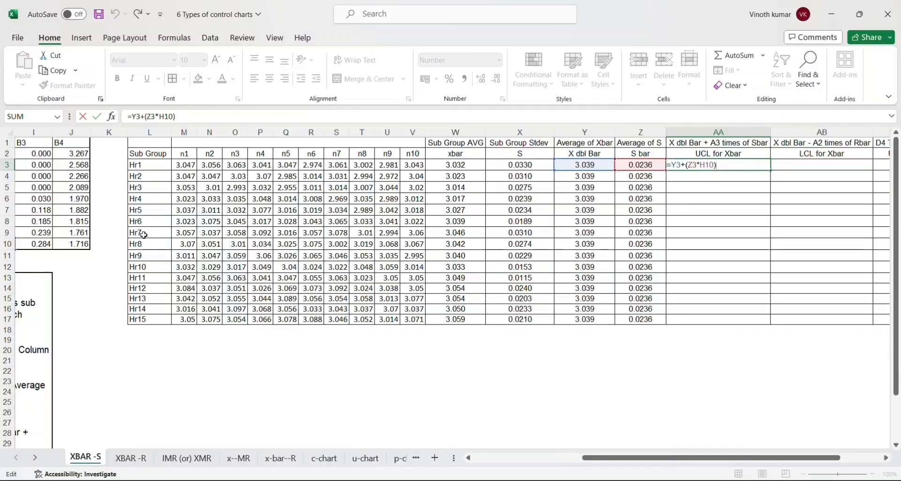
scroll(65, 239, left, 5)
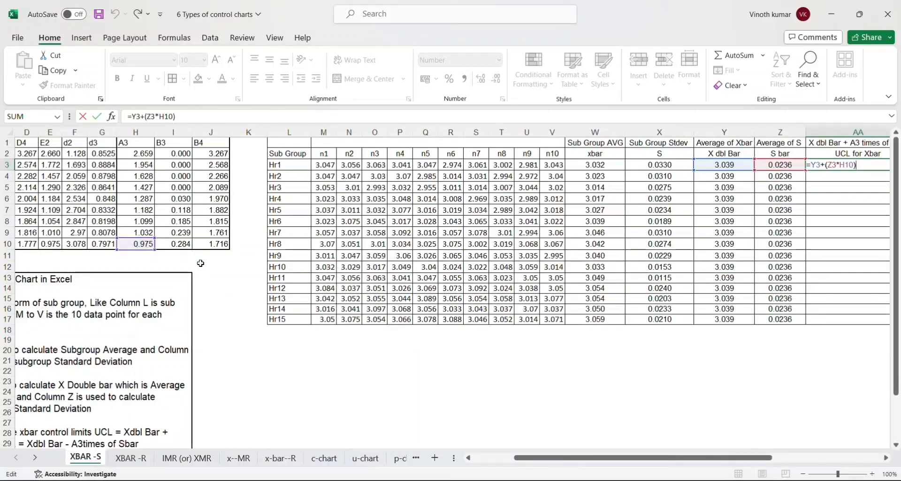
key(Return)
Link the Hr2 UCL for Xbar cell AA4 to the cell above it with =AA3.
scroll(201, 263, right, 4)
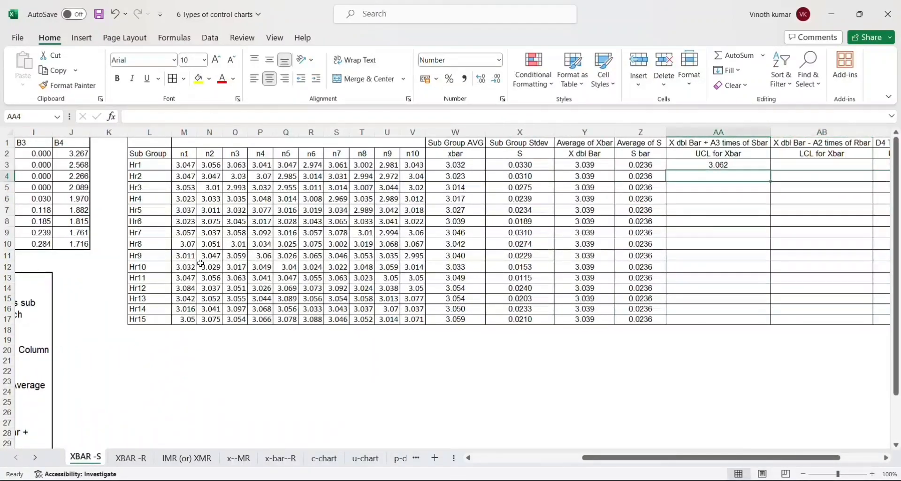
text(=)
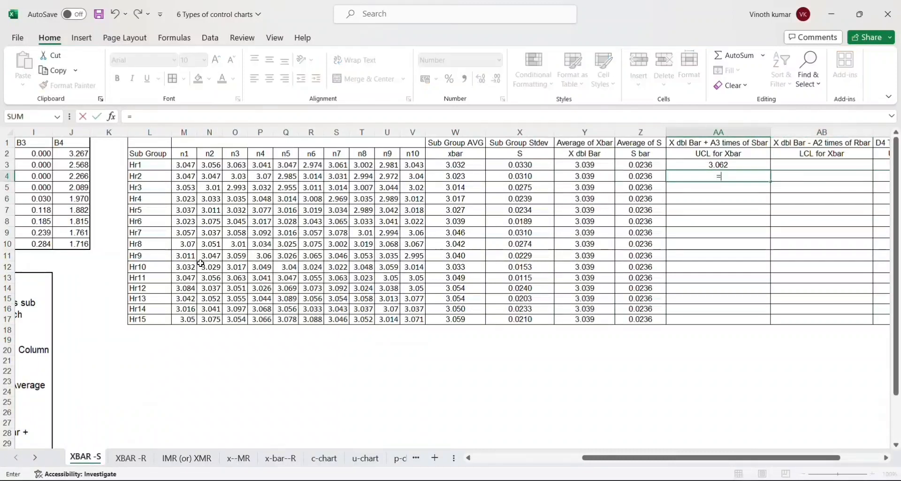
key(Up)
key(Return)
key(Up)
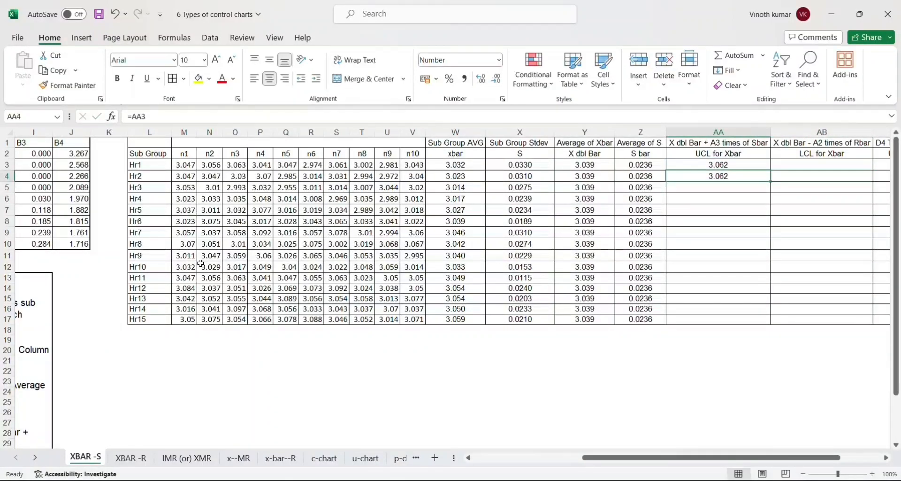
Copy the linking formula from AA4 down the UCL for Xbar column through Hr15 in AA17.
key(ctrl+c)
key(Left)
key(ctrl+Down)
key(Right)
key(ctrl+shift+Up)
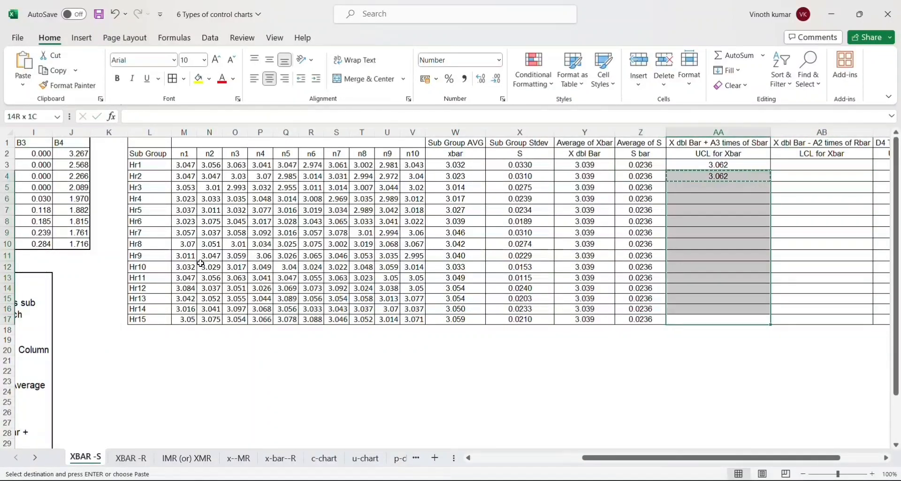
key(ctrl+v)
Calculate the LCL for Xbar for Hr1 in AB3 with =Y3-(Z3*H10), reusing the formula text from AA3 with a minus sign.
key(Right)
key(Up)
key(Left)
key(Up)
key(Up)
key(Up)
key(Up)
key(Up)
key(Up)
key(Up)
key(Up)
key(Up)
key(Up)
key(Up)
key(Up)
key(Up)
key(Up)
key(Up)
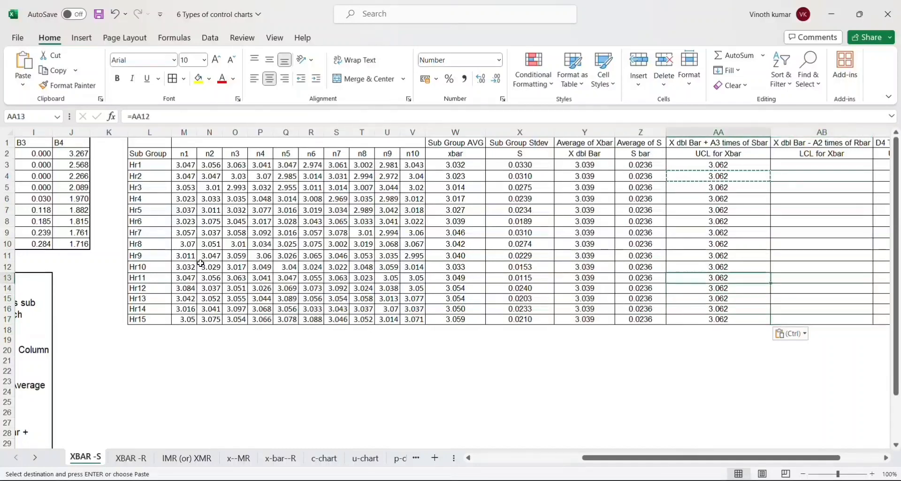
key(Down)
key(Down)
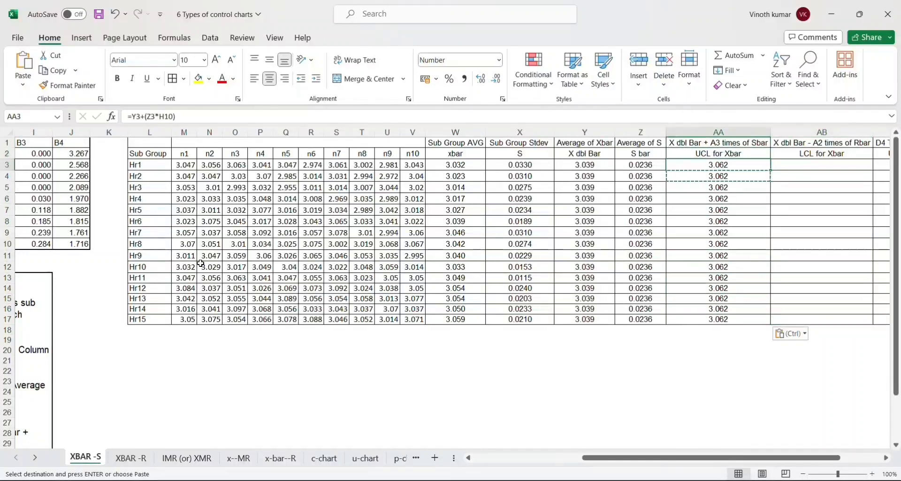
click(195, 118)
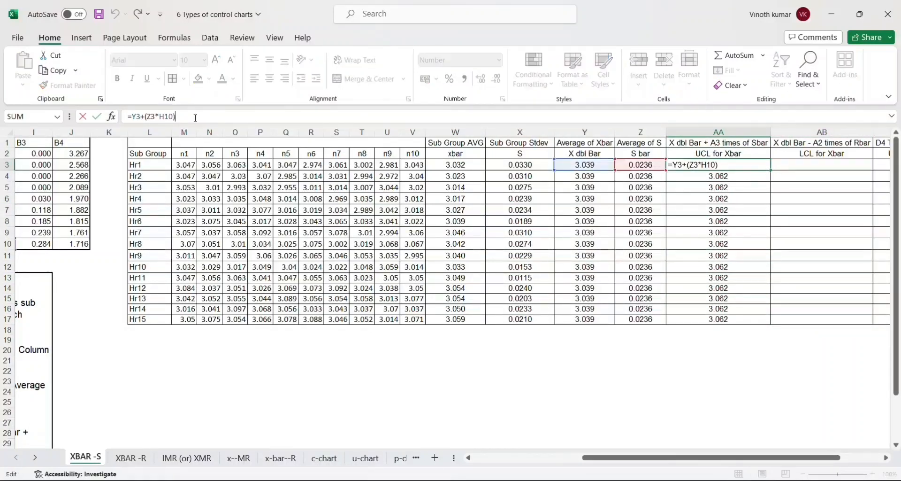
key(shift+Left)
key(shift+Left)
key(shift+Left)
key(shift+Left)
key(shift+Left)
key(shift+Left)
key(shift+Left)
key(shift+Left)
key(shift+Left)
key(shift+Left)
key(shift+Left)
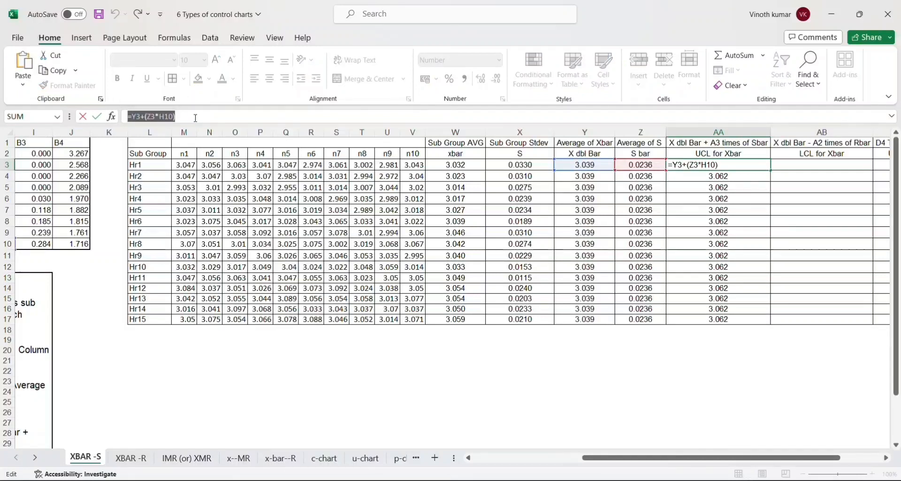
key(Tab)
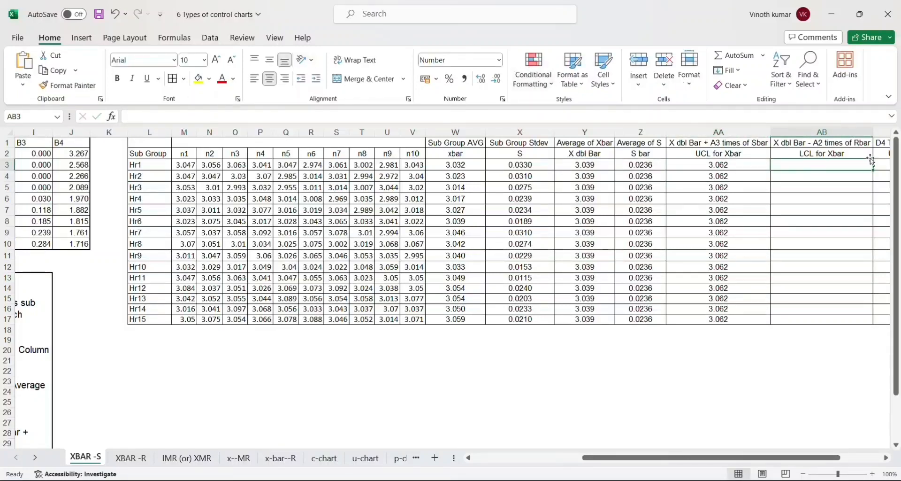
text(=)
key(ctrl+v)
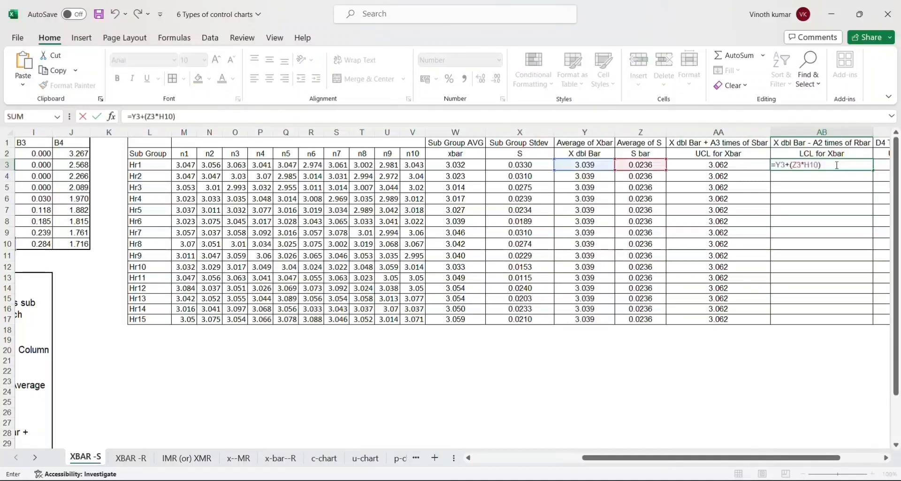
click(144, 116)
text(-)
key(Return)
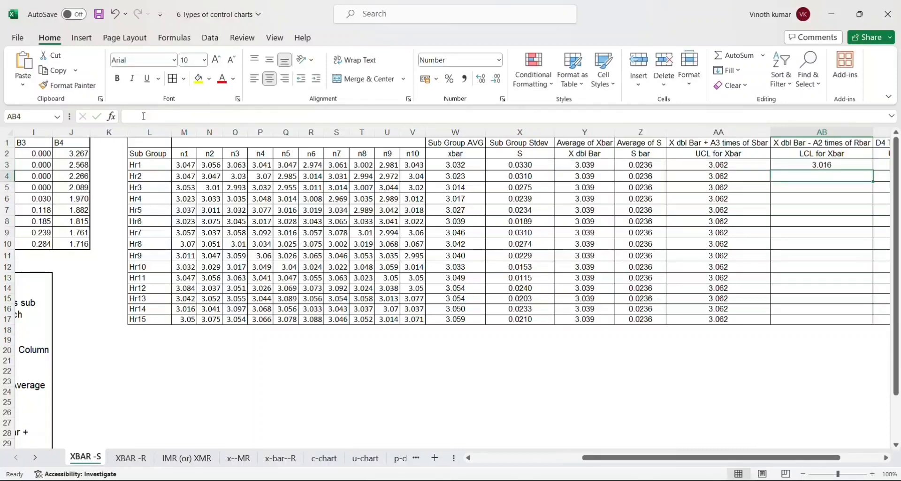
Link the Hr2 LCL for Xbar cell AB4 to the cell above it with =AB3.
text(=)
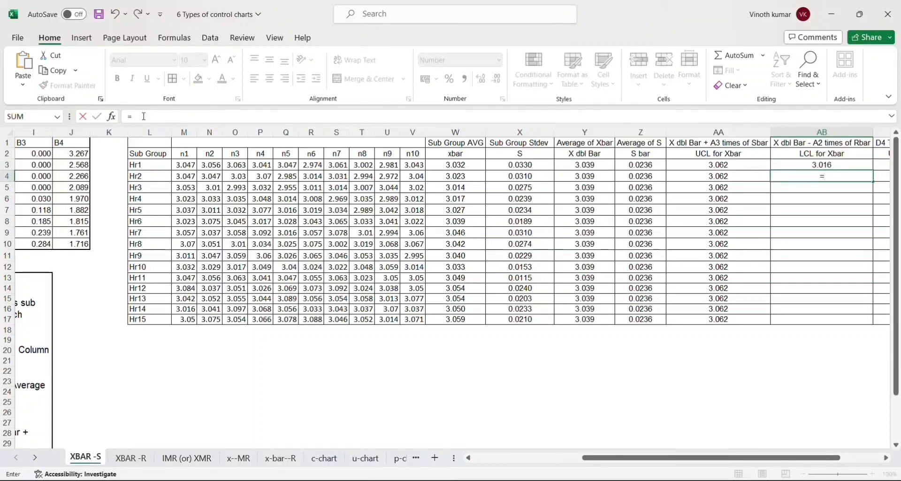
key(Up)
key(Return)
key(Up)
Copy the linking formula from AB4 down the LCL for Xbar column through Hr15 in AB17.
key(ctrl+c)
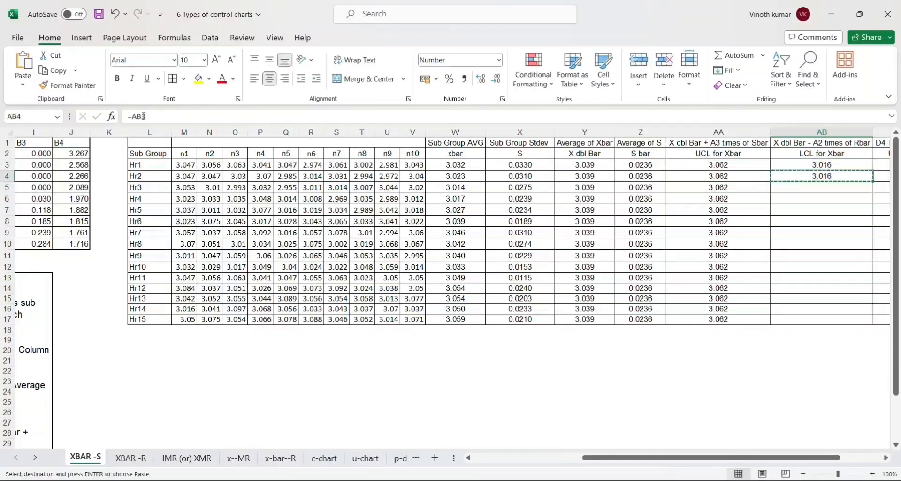
key(shift+Down)
key(shift+Down)
key(shift+Down)
key(shift+Down)
key(shift+Down)
key(shift+Down)
key(shift+Down)
key(shift+Down)
key(shift+Down)
key(shift+Down)
key(shift+Down)
key(shift+Down)
key(shift+Down)
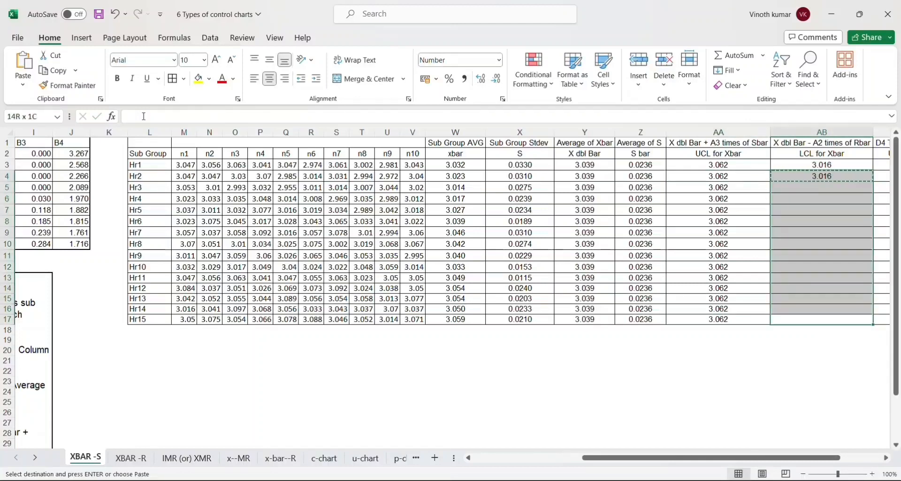
key(ctrl+v)
Rename the column headers in AC2 and AD2 as UCL for S and LCL for S.
key(Right)
key(Right)
key(Right)
key(Right)
key(Right)
key(Left)
key(Left)
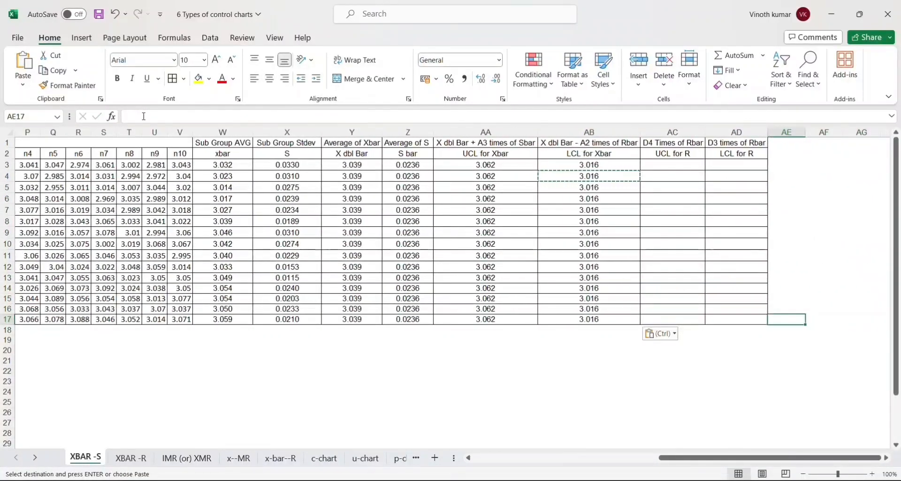
key(Left)
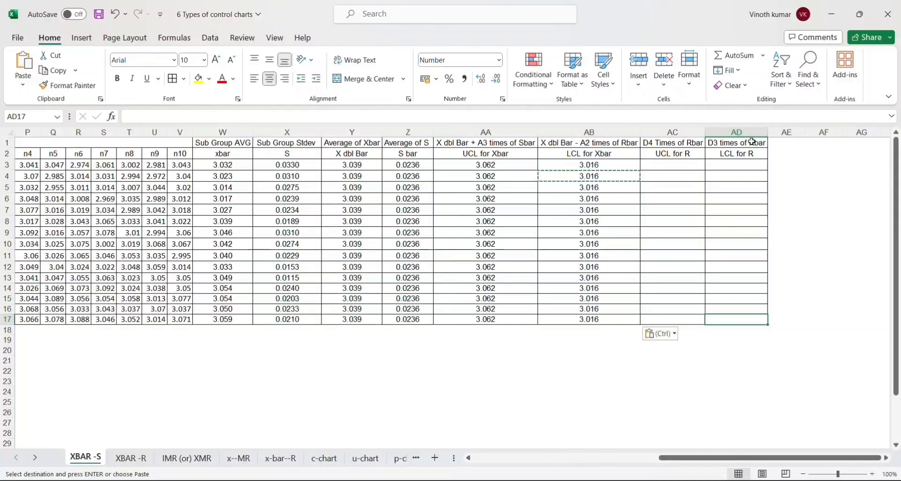
click(690, 153)
double_click(695, 155)
key(BackSpace)
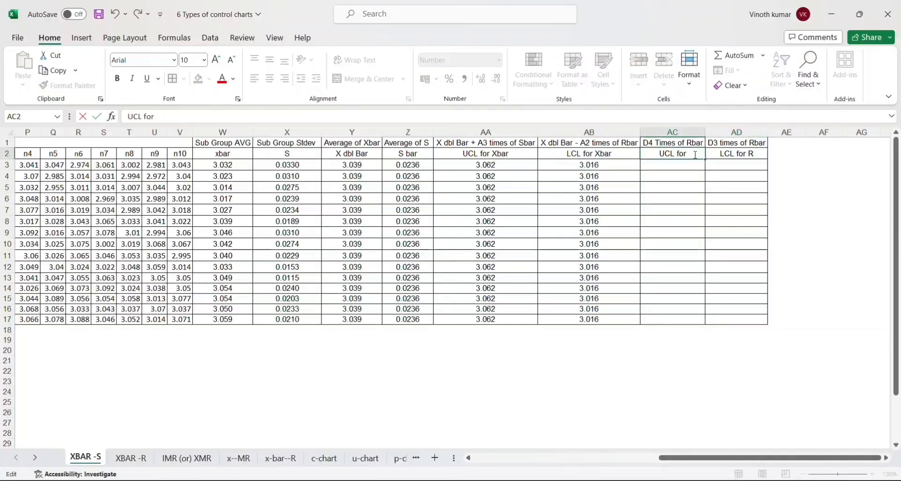
text(S)
double_click(760, 154)
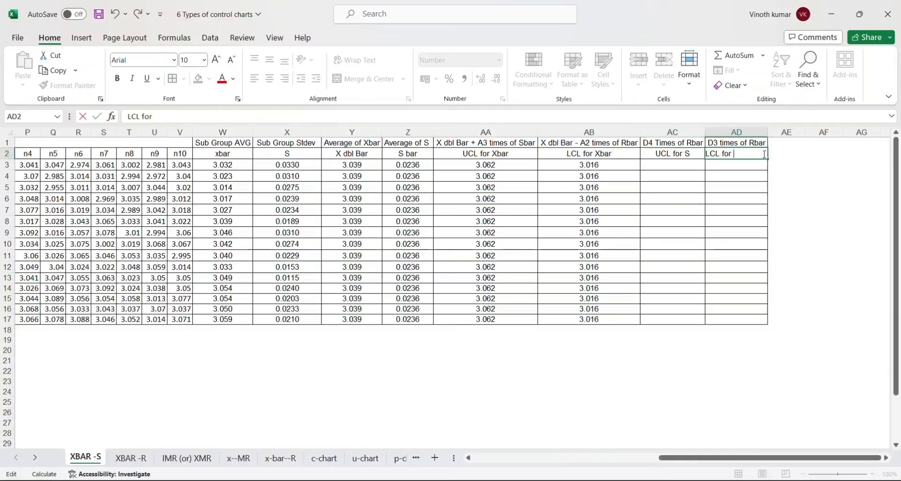
key(Return)
Examine the formula headings in row 1 and the B3 and B4 columns of the constants table.
key(Left)
key(Up)
key(Up)
key(Left)
key(Left)
key(Left)
key(Left)
key(Left)
key(Left)
key(Left)
key(Left)
key(Left)
key(Left)
key(Left)
key(Left)
key(Left)
key(Left)
key(Left)
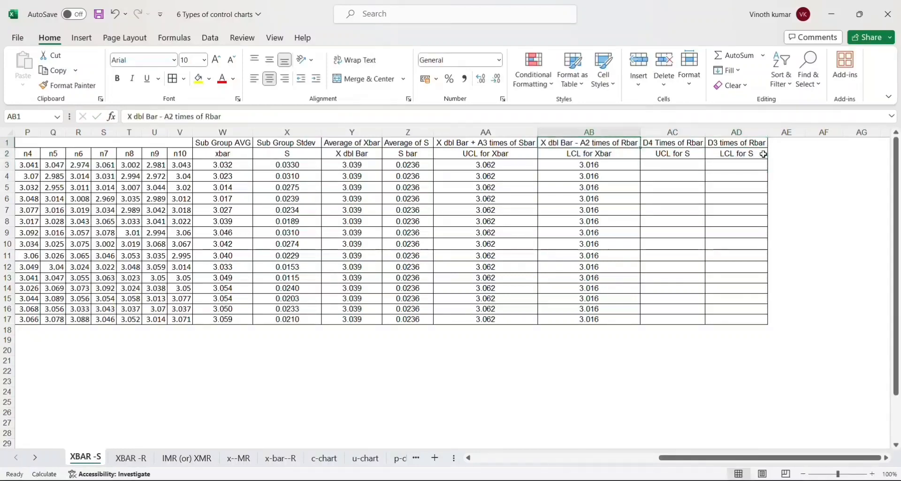
key(Left)
key(Left)
key(Left)
key(Left)
key(Left)
key(Left)
key(Right)
key(Right)
key(Right)
key(Right)
key(Right)
key(Right)
key(Right)
key(Right)
key(Right)
key(Right)
key(Right)
key(Right)
key(Right)
key(Right)
key(Right)
key(Right)
key(Right)
key(Right)
key(Right)
key(Right)
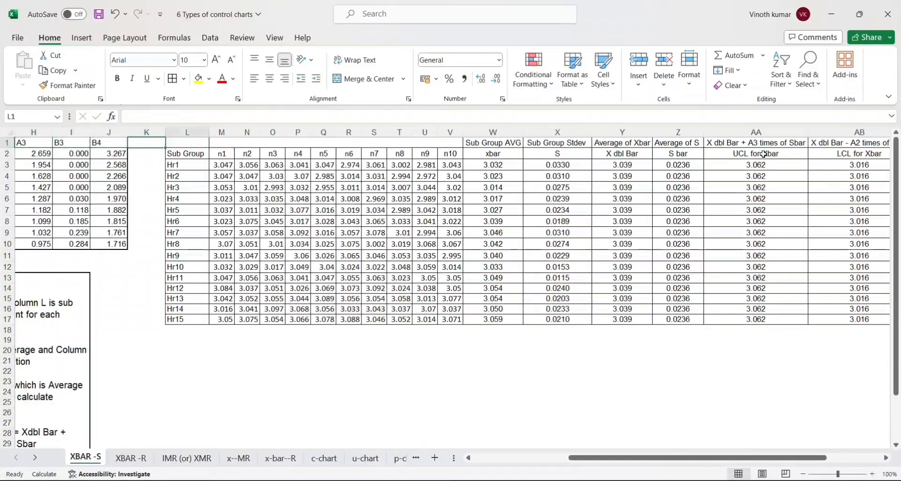
Change the constant in the AC1 heading above UCL for S so it reads B4 Times of Rbar.
key(Right)
key(Right)
key(Right)
key(Right)
key(Right)
key(Right)
key(Right)
key(Right)
key(Right)
key(Right)
key(Right)
key(Right)
key(Left)
key(Left)
key(Left)
key(Left)
key(Left)
key(Left)
key(Left)
key(Left)
key(Left)
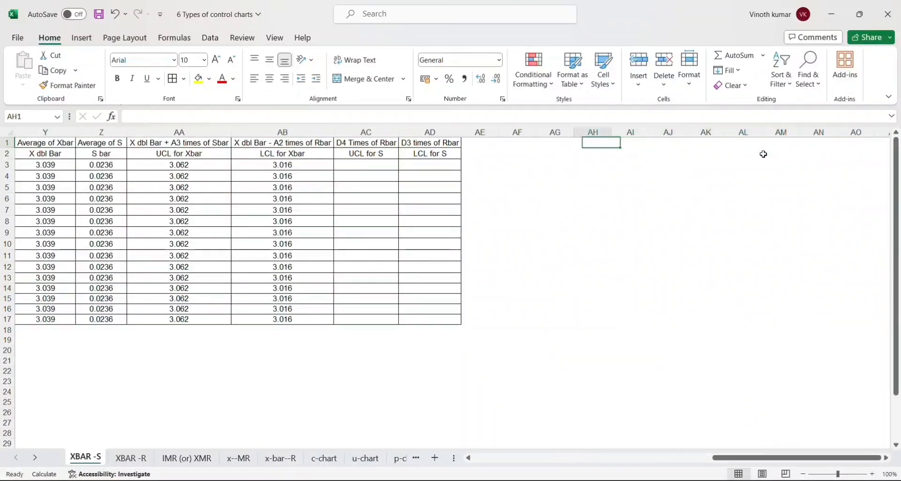
key(Left)
key(Left)
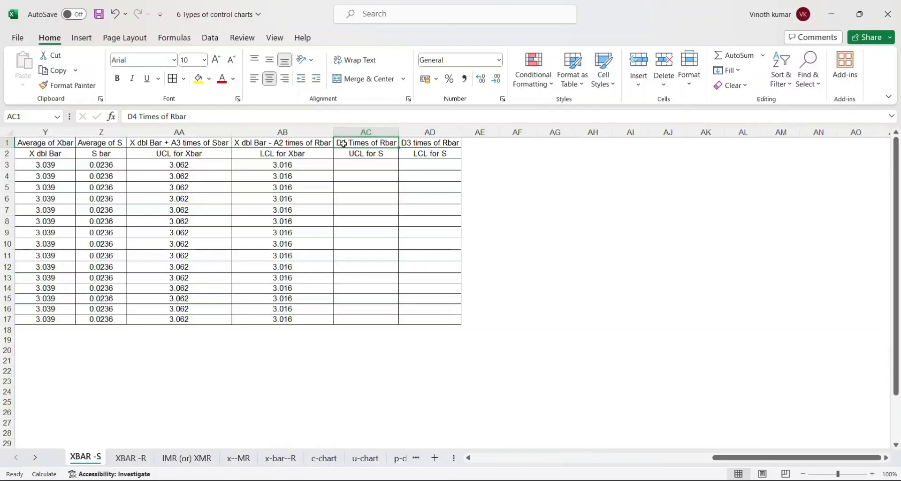
double_click(342, 142)
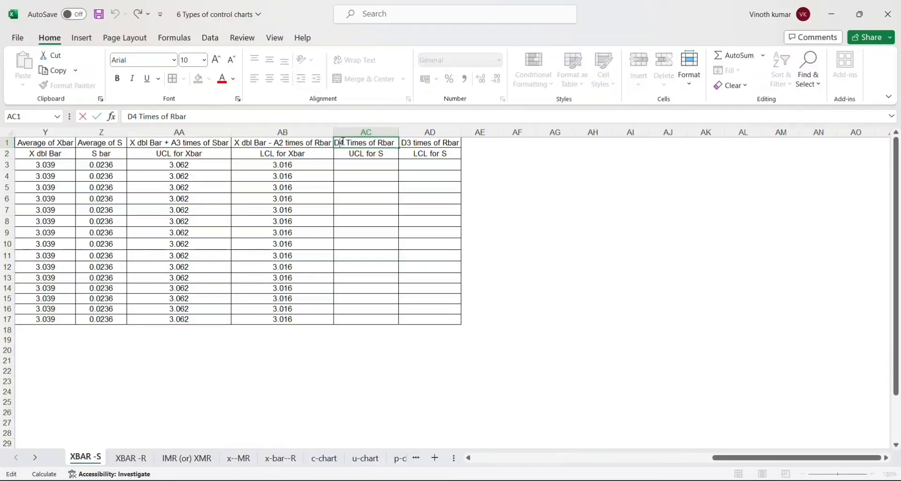
key(BackSpace)
text(B)
key(Return)
Change the constant in the AD1 heading above LCL for S so it reads B3 times of Rbar.
key(Right)
key(Up)
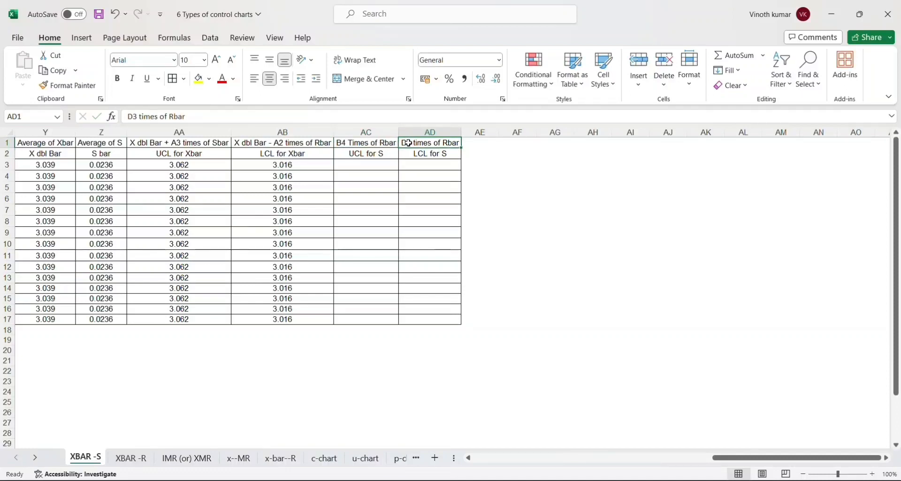
double_click(408, 142)
key(BackSpace)
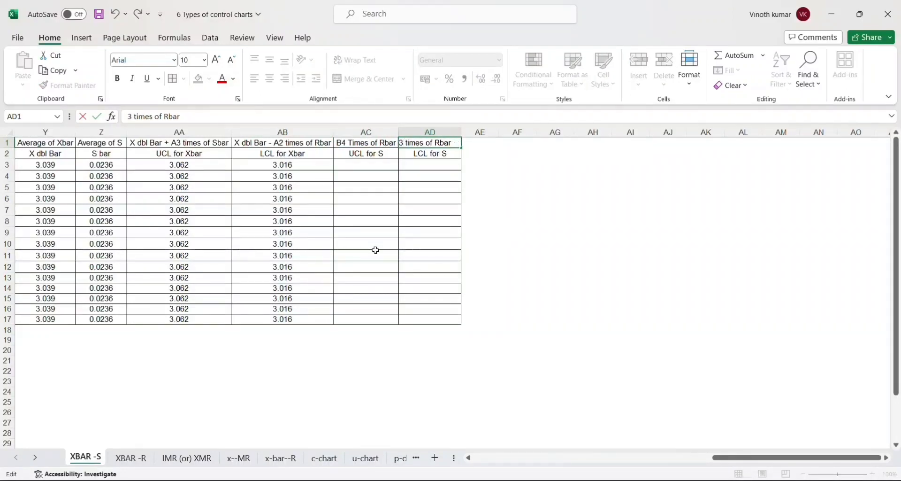
text(B)
key(Return)
key(Left)
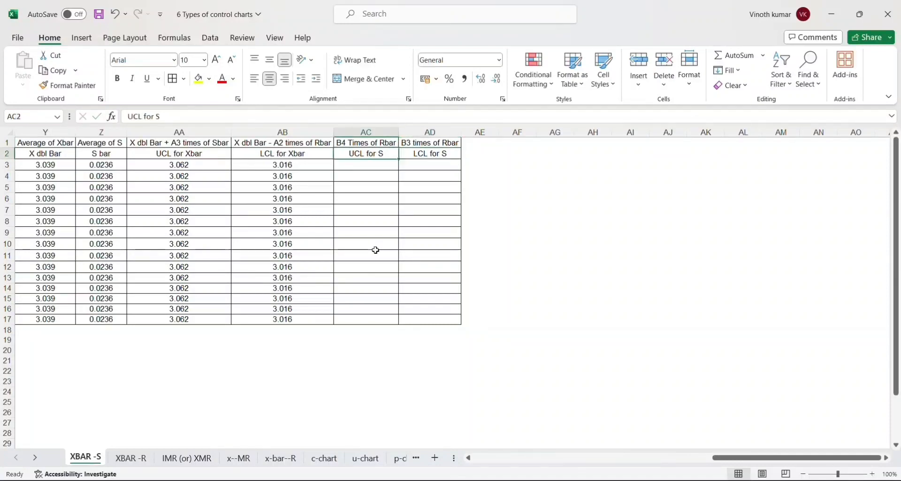
key(Left)
key(Down)
key(Right)
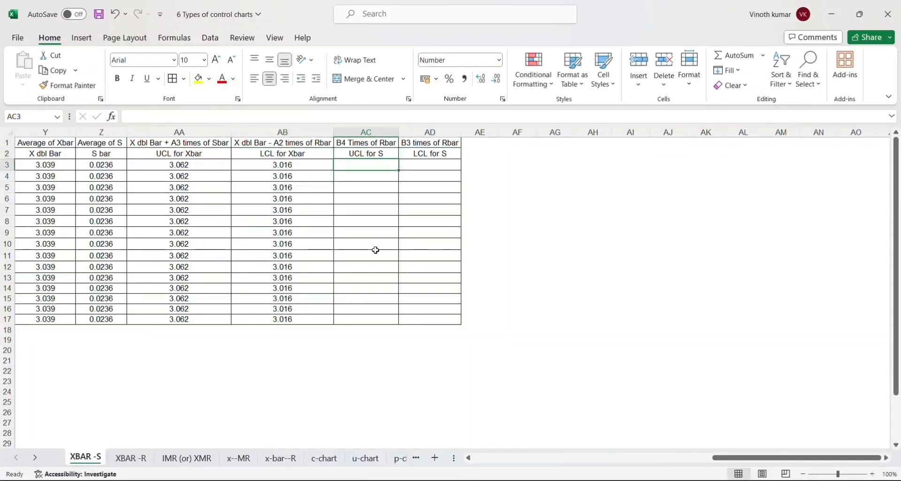
text(=)
key(Left)
key(Left)
key(Left)
key(Left)
key(Right)
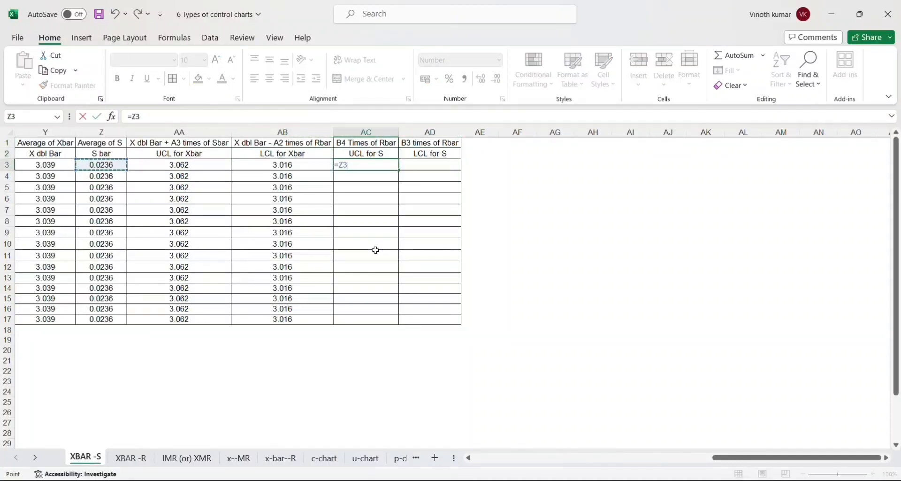
key(Return)
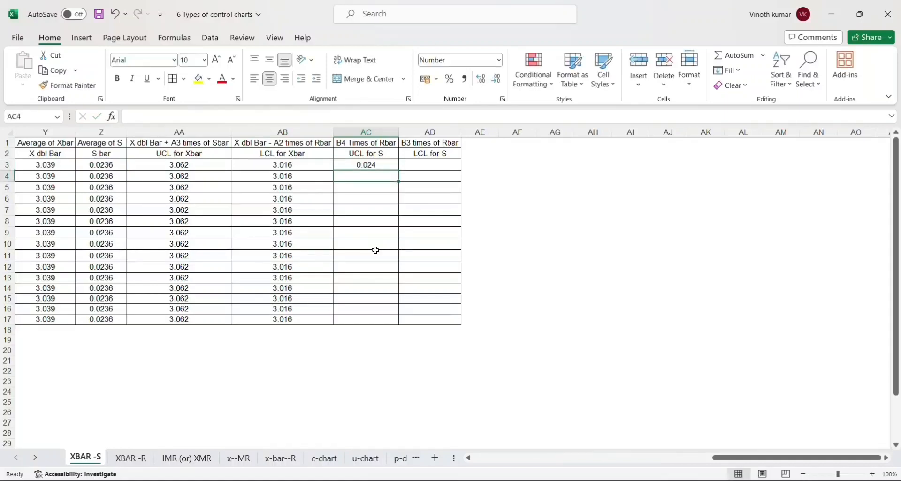
key(Up)
key(Delete)
Replace Rbar with Sbar in both S-limit headings, giving B4 Times of Sbar in AC1 and B3 times of Sbar in AD1.
key(Up)
key(Up)
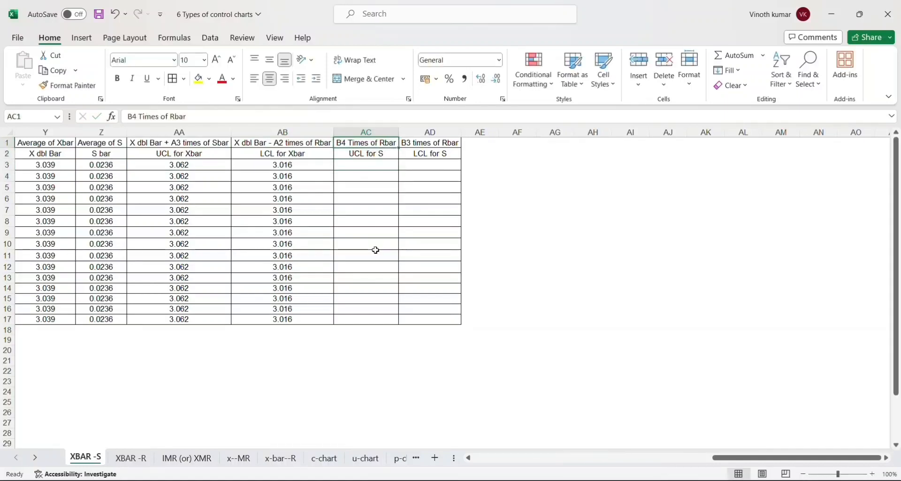
click(172, 116)
key(Delete)
text(S)
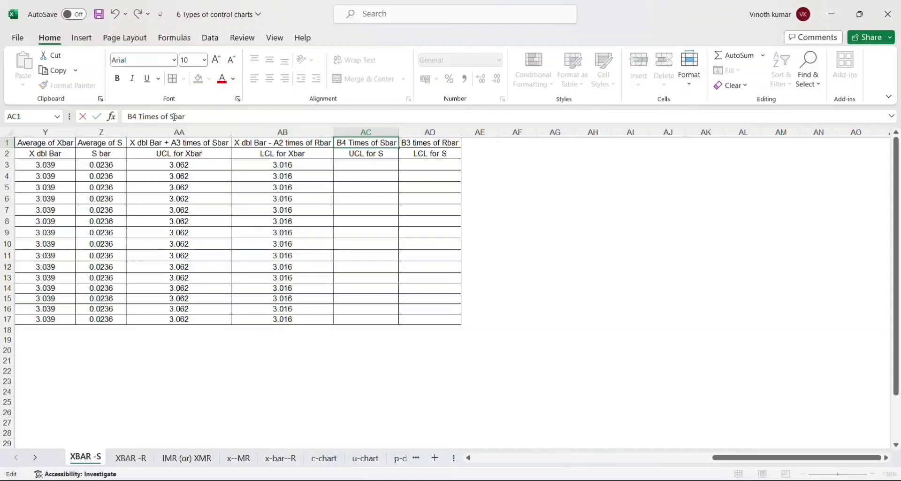
key(Tab)
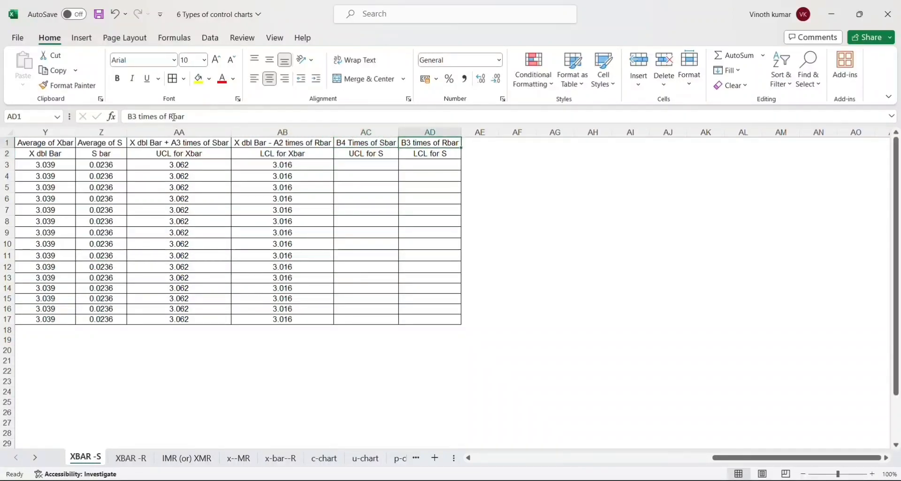
key(BackSpace)
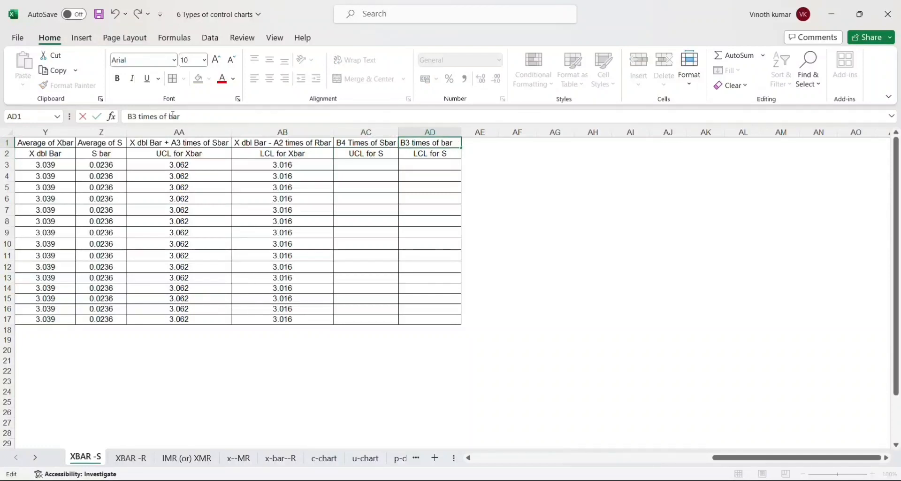
key(Return)
Calculate the Hr1 UCL for S in AC3 as S bar times the B4 constant for sample size 10, =Z3*J10.
key(Left)
key(Down)
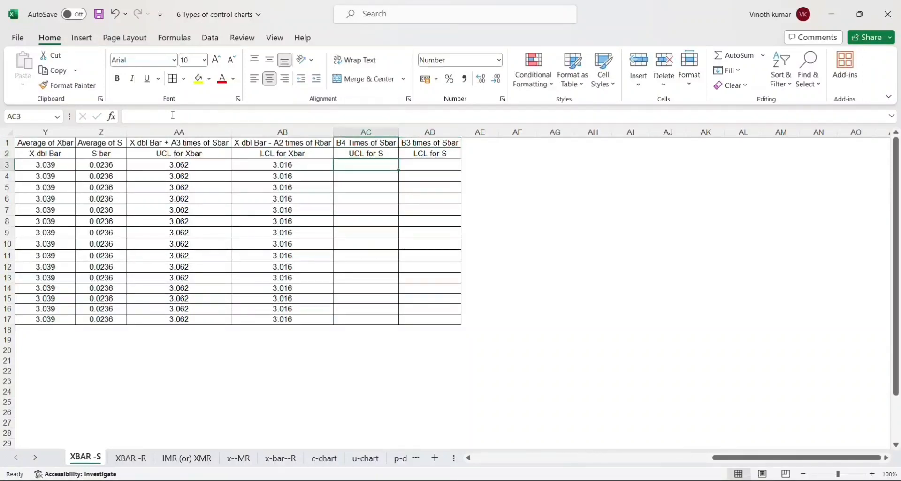
text(=)
key(Left)
key(Left)
key(Left)
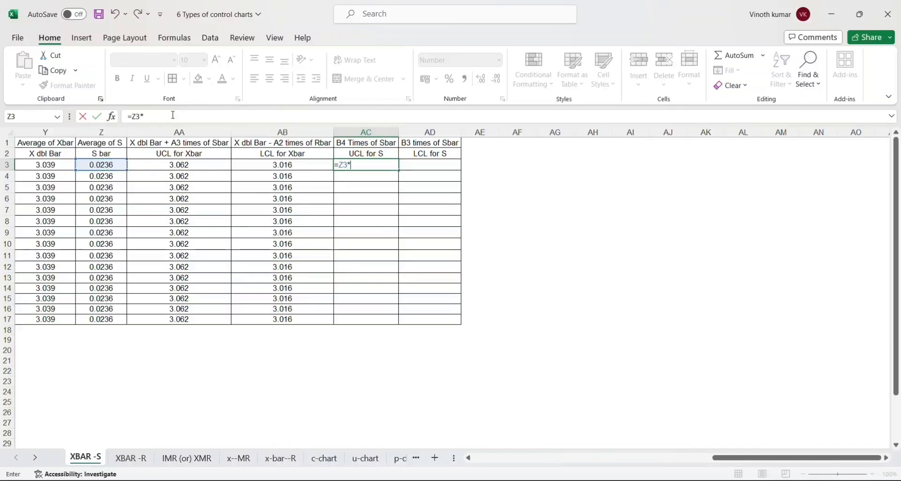
scroll(181, 184, left, 5)
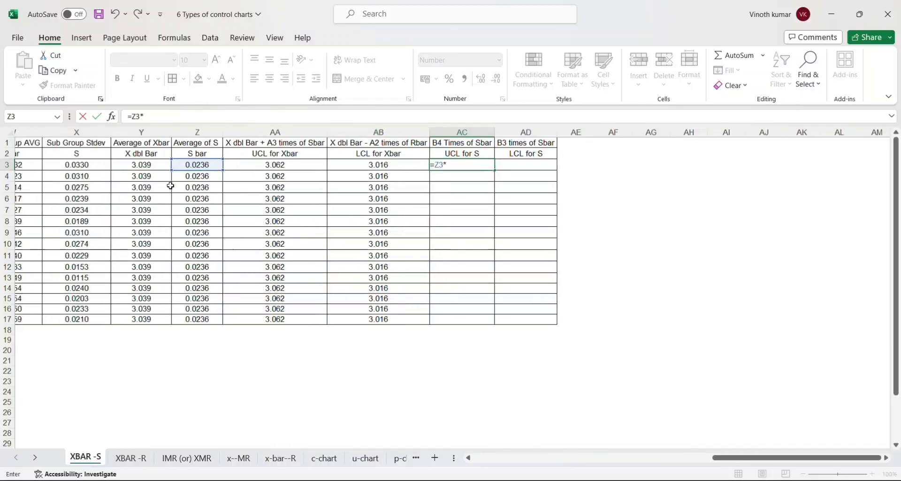
scroll(125, 178, left, 6)
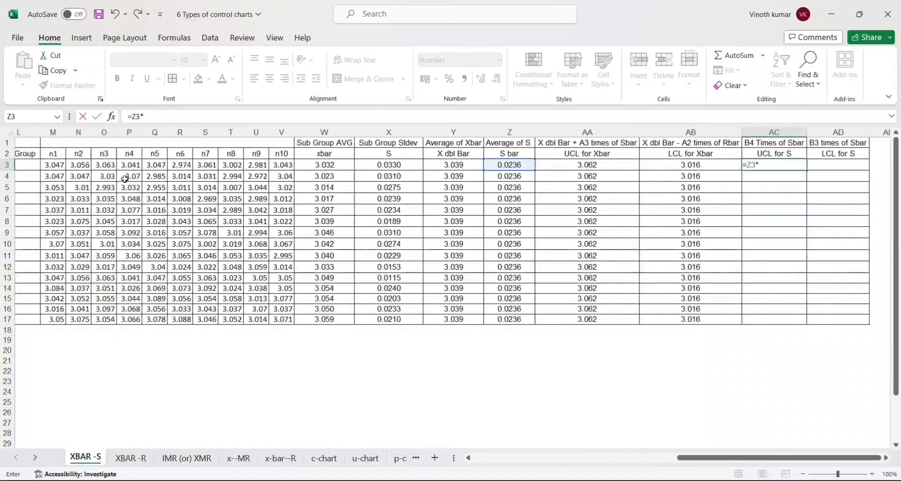
scroll(125, 179, left, 1)
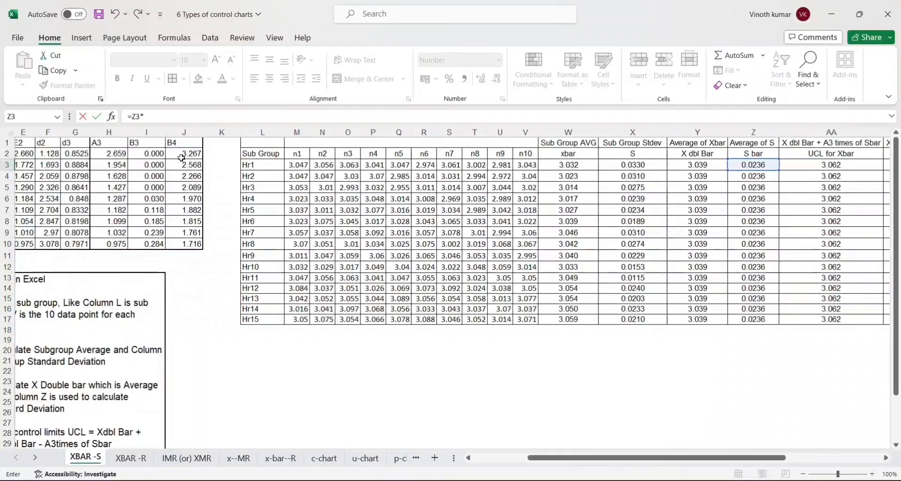
click(188, 242)
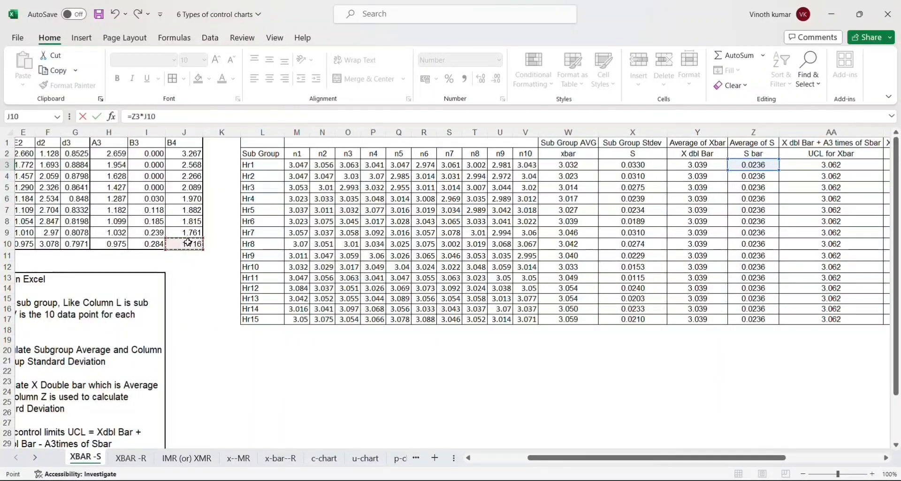
key(Tab)
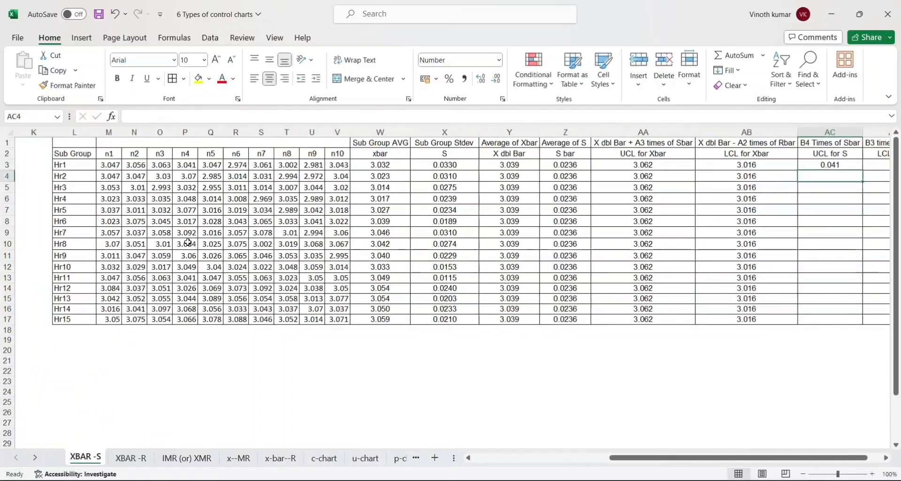
Calculate the Hr1 LCL for S in AD3 as S bar times the B3 constant for sample size 10, =Z3*I10.
text(=)
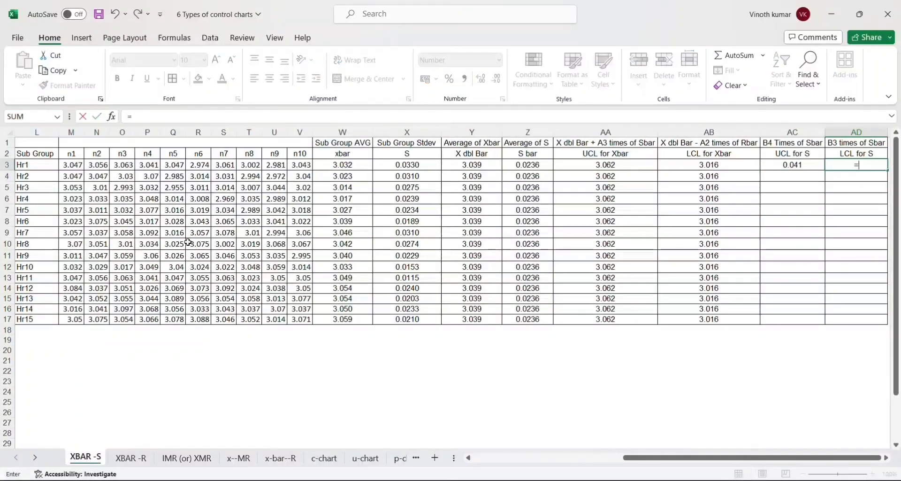
key(Left)
key(Left)
key(Left)
key(Left)
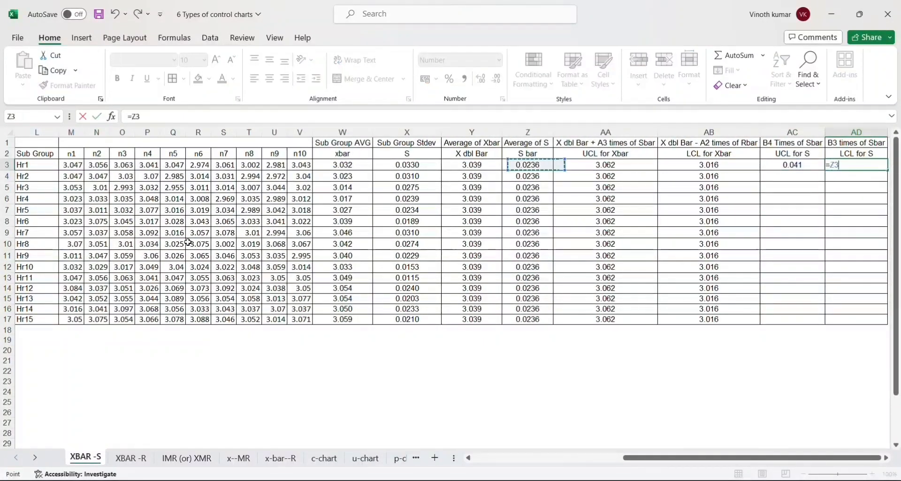
text(*)
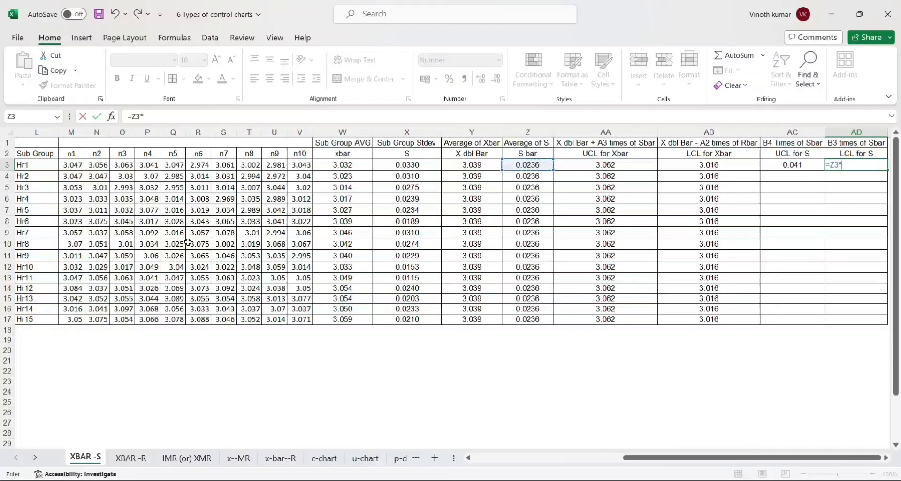
key(Left)
key(Left)
key(Left)
key(Left)
key(Left)
key(Left)
key(Left)
key(Left)
key(Left)
key(Left)
key(Left)
key(Left)
key(Left)
key(Left)
key(Left)
key(Left)
key(Left)
key(Left)
key(Left)
key(Left)
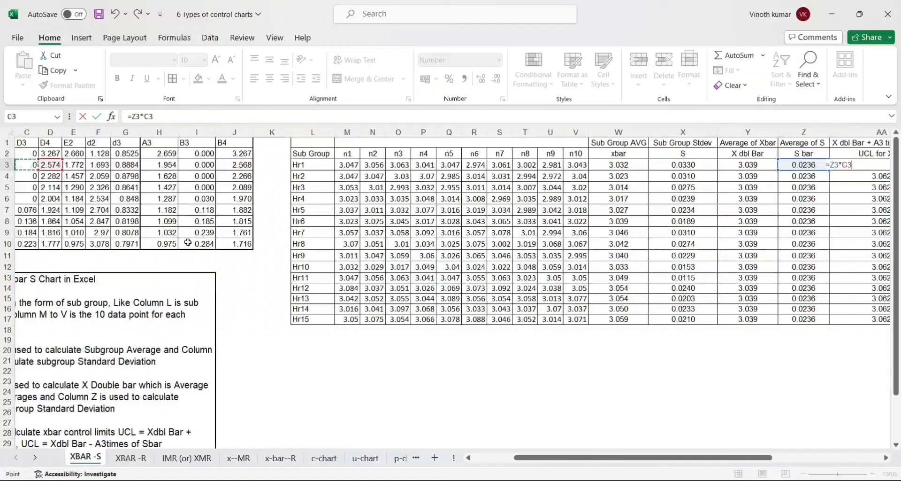
key(Right)
key(Right)
key(Right)
key(Right)
key(Right)
key(Right)
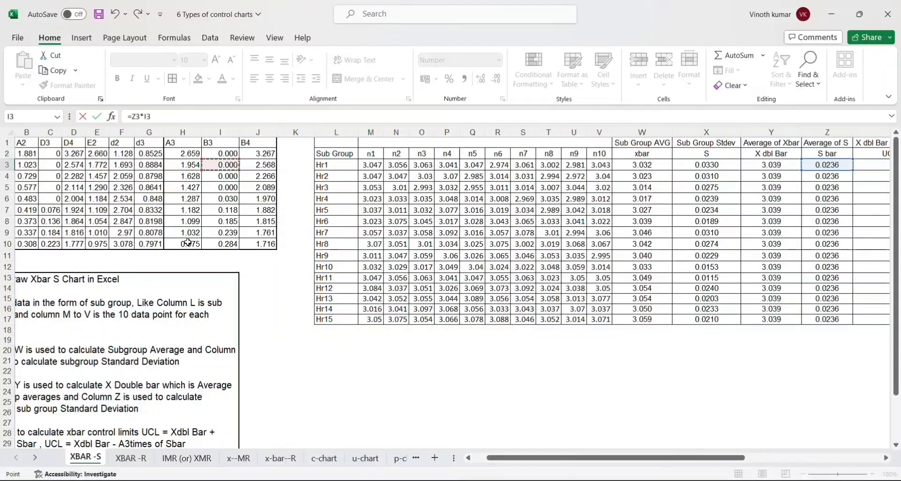
key(Down)
key(Down)
key(Down)
key(Down)
key(Down)
key(Down)
key(Down)
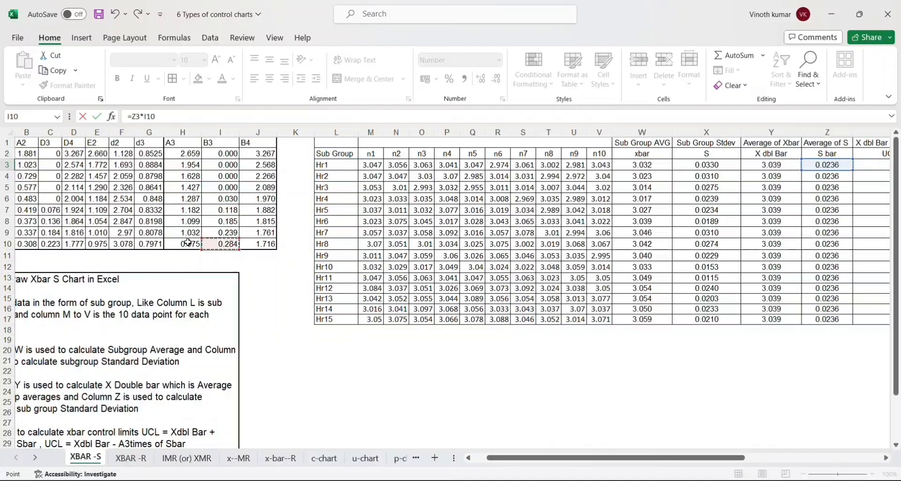
key(ctrl+Return)
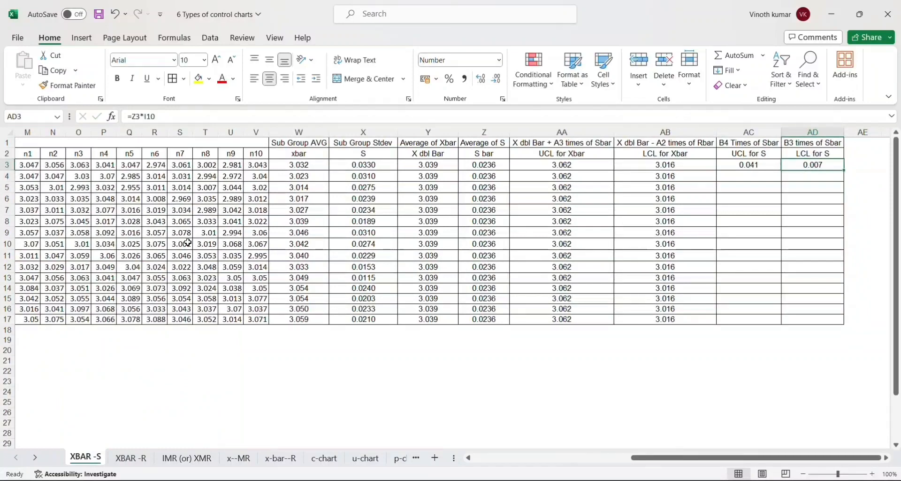
Link the Hr2 UCL for S cell AC4 to the cell above it with =AC3.
key(Left)
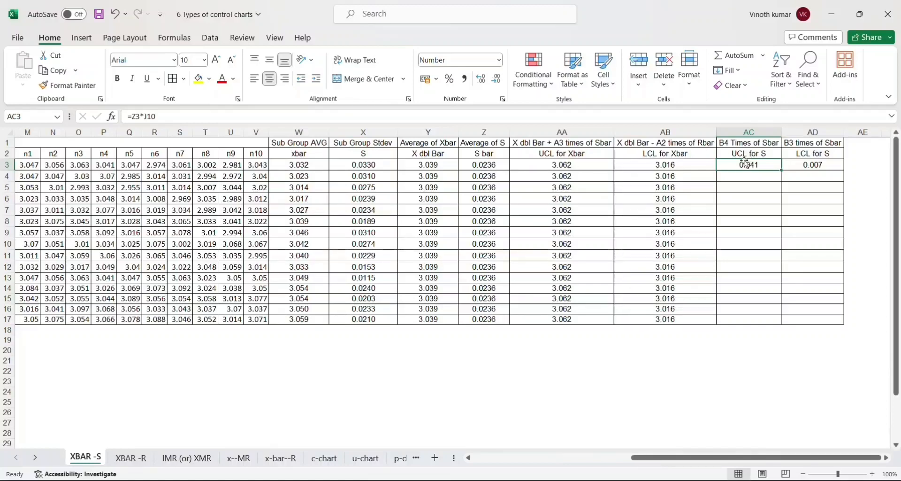
scroll(201, 234, left, 10)
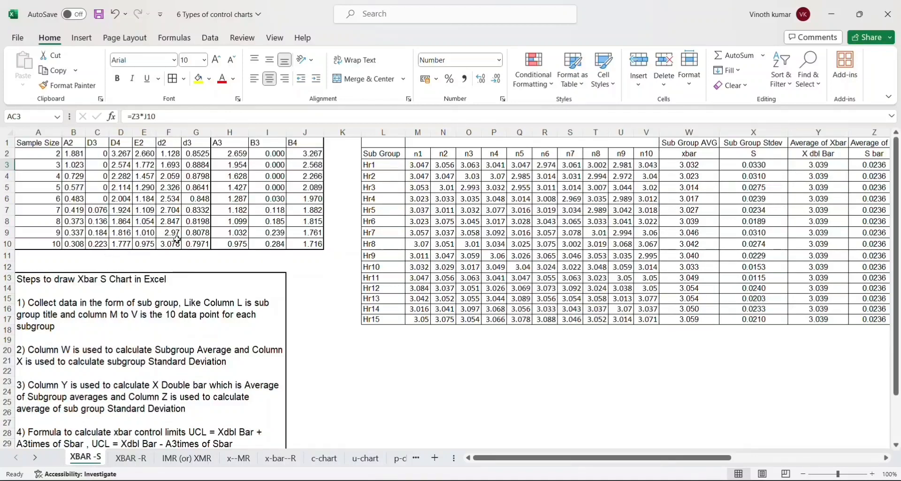
scroll(524, 217, right, 10)
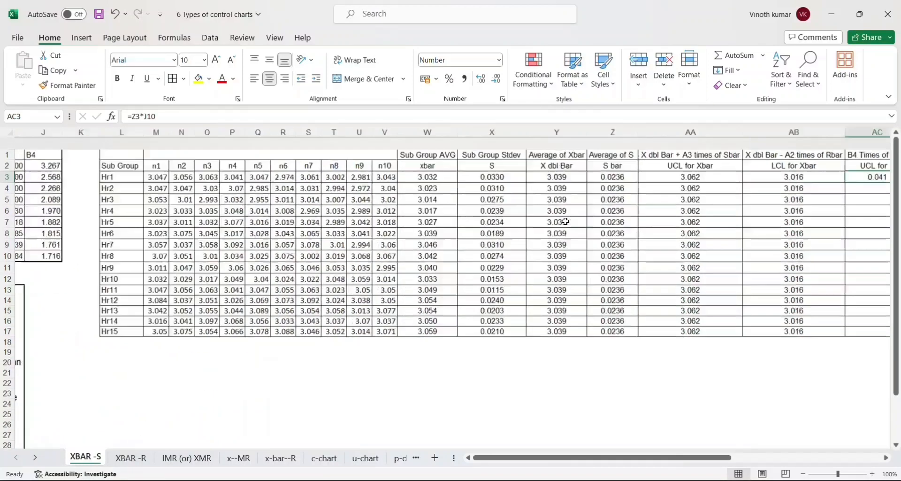
click(380, 177)
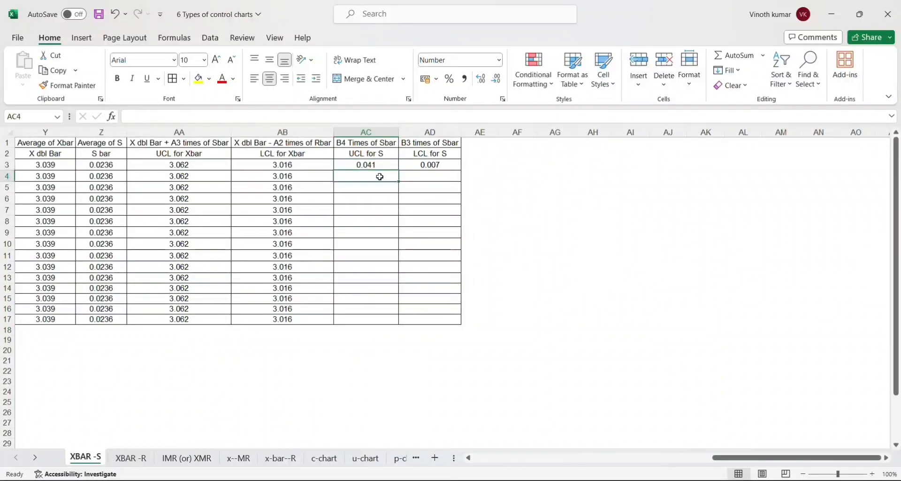
text(=)
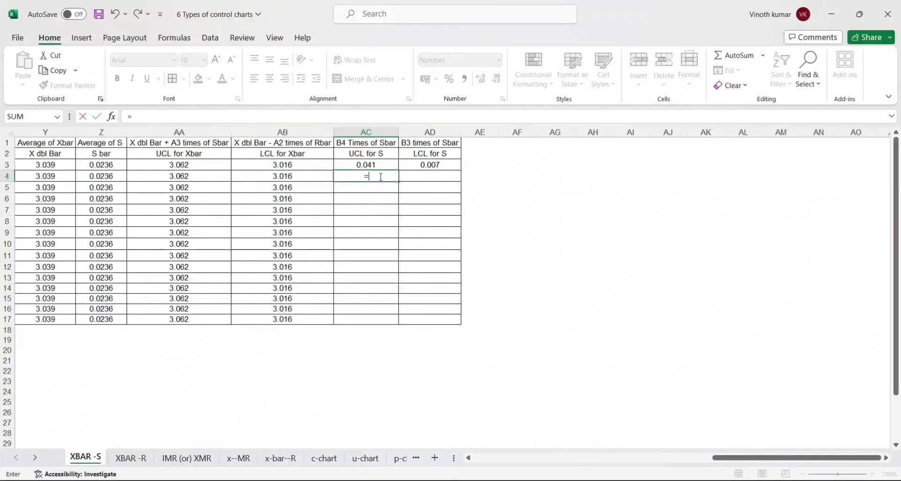
key(Up)
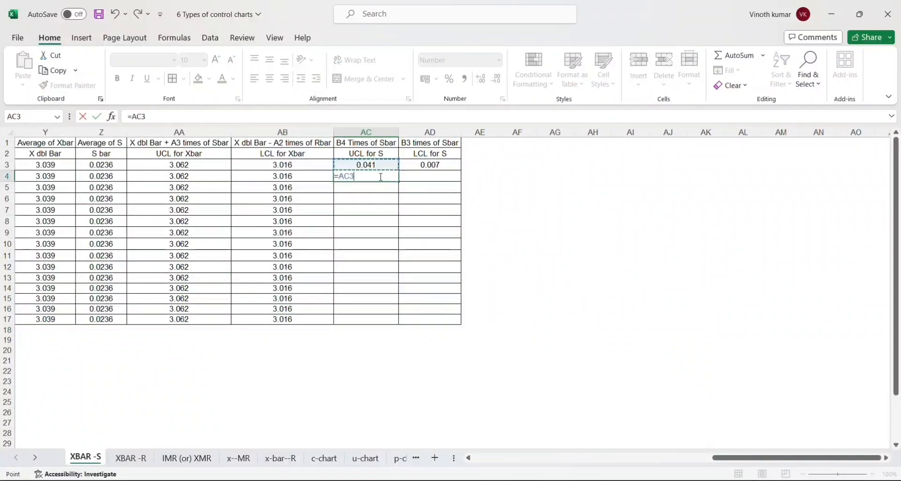
key(Return)
Link the Hr2 LCL for S cell AD4 to the cell above it with =AD3.
key(Right)
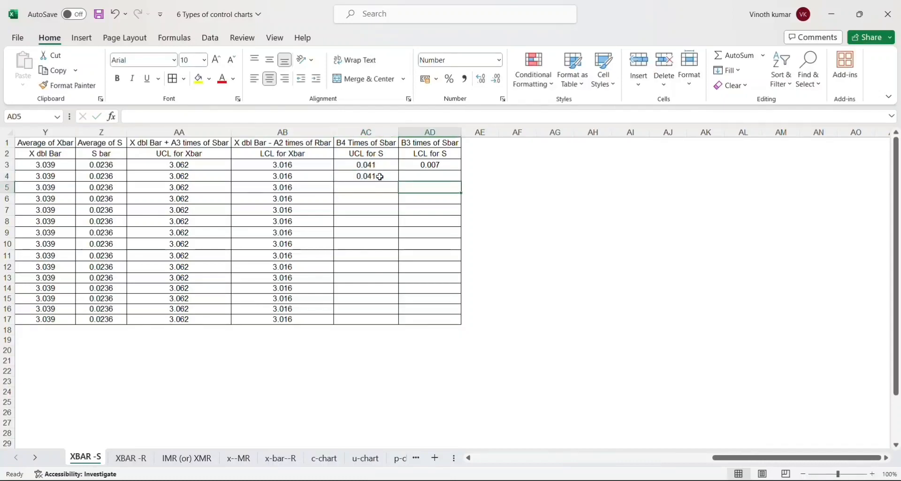
key(Up)
text(=)
key(Up)
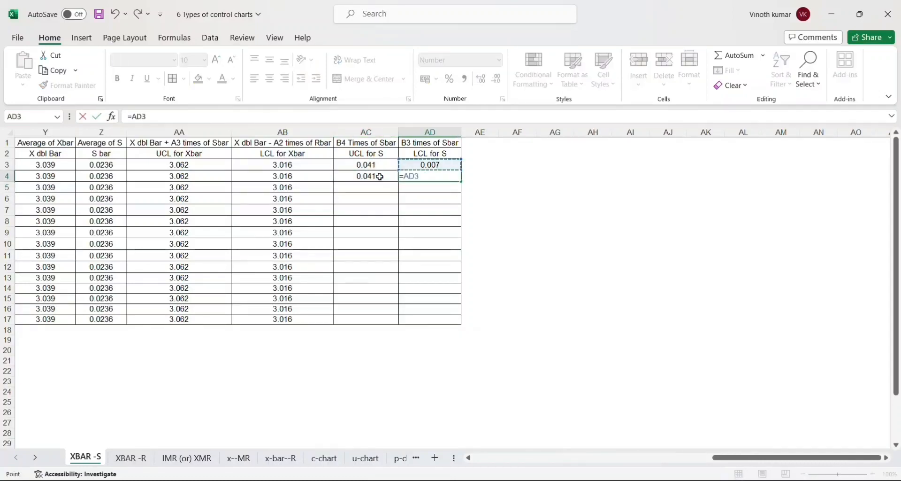
key(Return)
Copy the Hr2 S-limit formulas in AC4:AD4 down through row 17.
key(Left)
key(Up)
key(shift+Right)
key(ctrl+c)
key(Left)
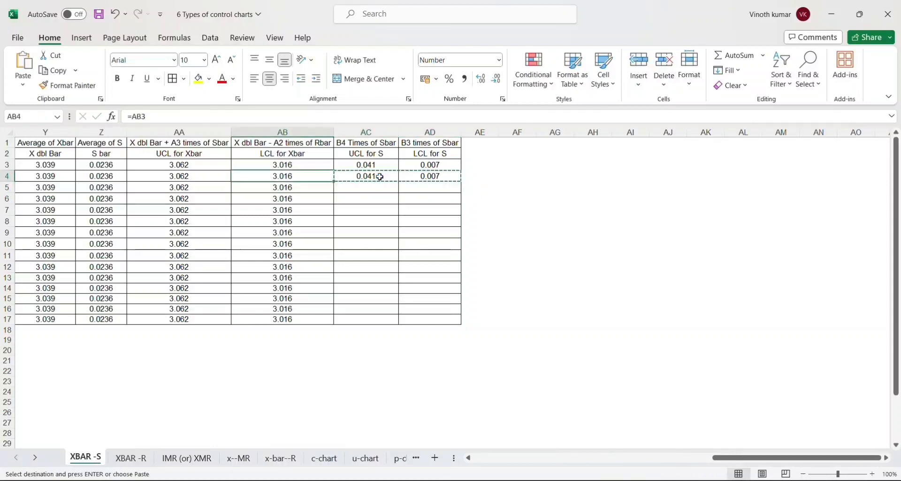
key(ctrl+Down)
key(Right)
key(ctrl+shift+Up)
key(shift+Right)
key(ctrl+v)
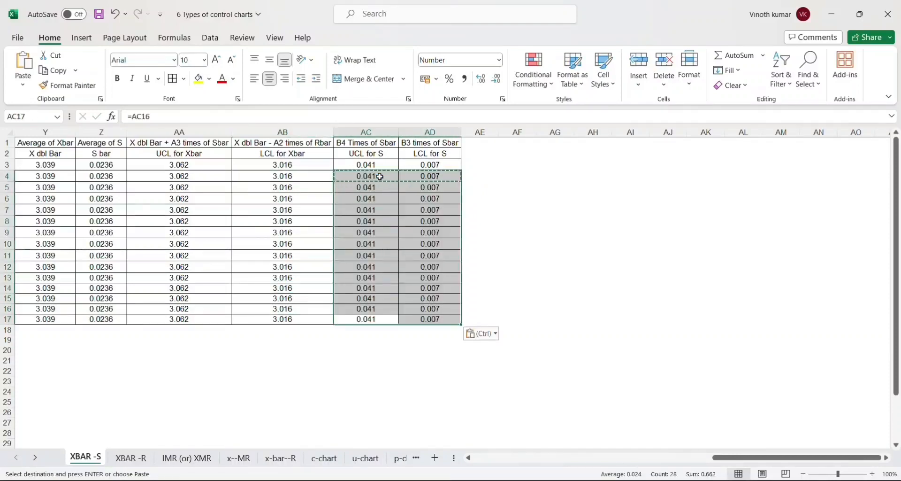
Format all calculated values in W3:AD17, from xbar to LCL for S, to show four decimal places.
key(Left)
key(ctrl+Down)
key(Left)
key(Up)
key(Right)
key(Up)
key(Left)
key(Left)
key(Left)
key(Left)
key(Left)
key(Left)
key(Left)
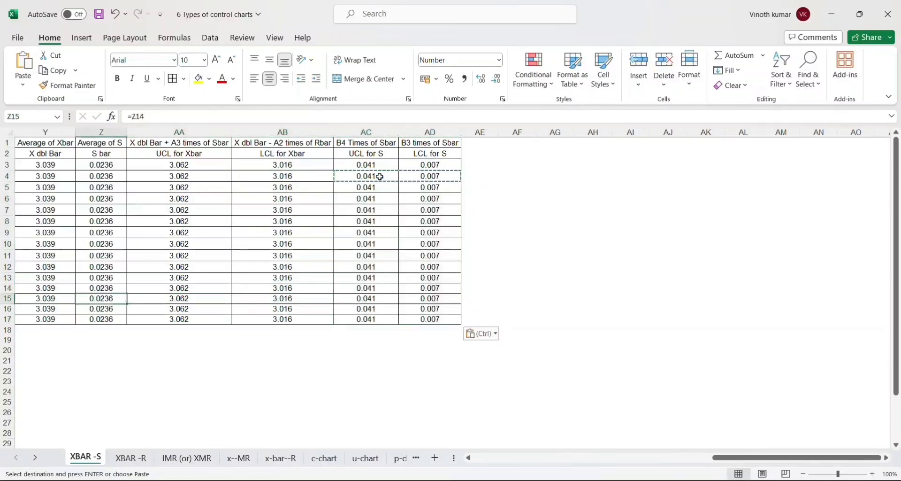
key(Right)
key(Right)
key(Left)
key(Left)
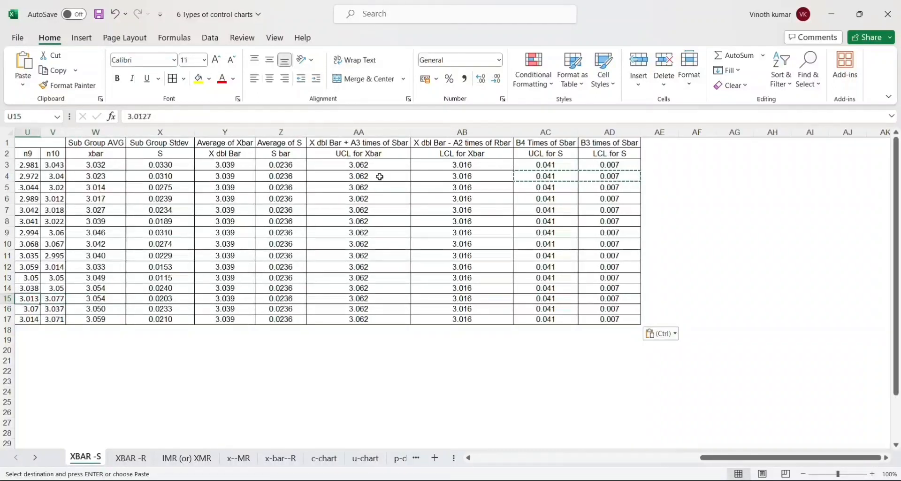
key(Right)
key(Right)
key(Right)
key(Left)
key(Left)
key(ctrl+Up)
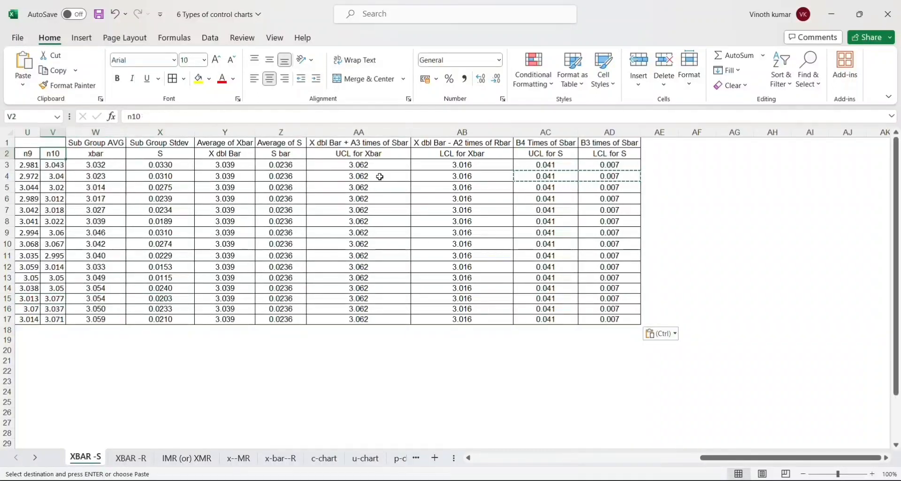
key(Down)
key(Right)
key(shift+Right)
key(shift+Right)
key(shift+Right)
key(shift+Right)
key(shift+Right)
key(shift+Right)
key(shift+Right)
key(shift+Right)
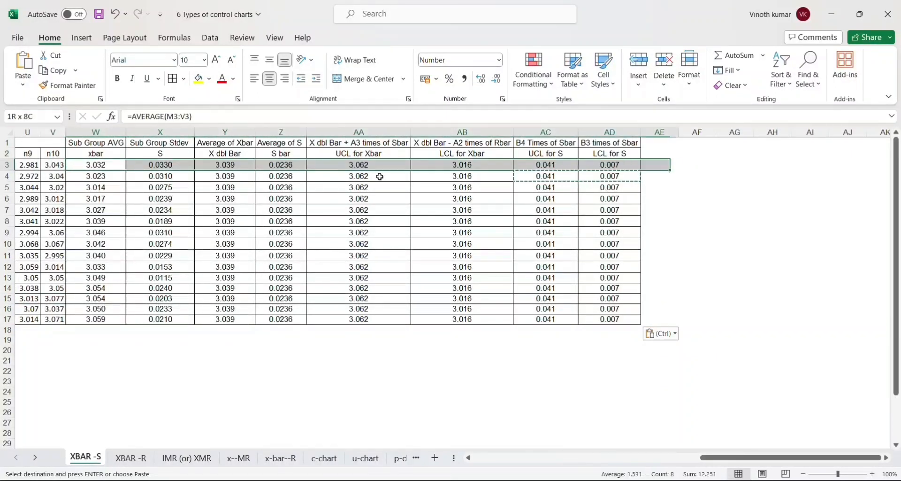
key(shift+Left)
key(ctrl+shift+Down)
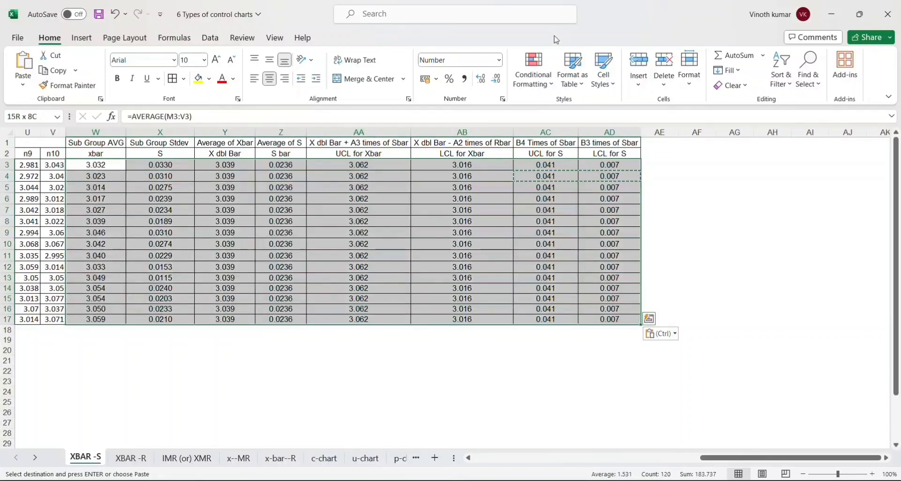
click(497, 80)
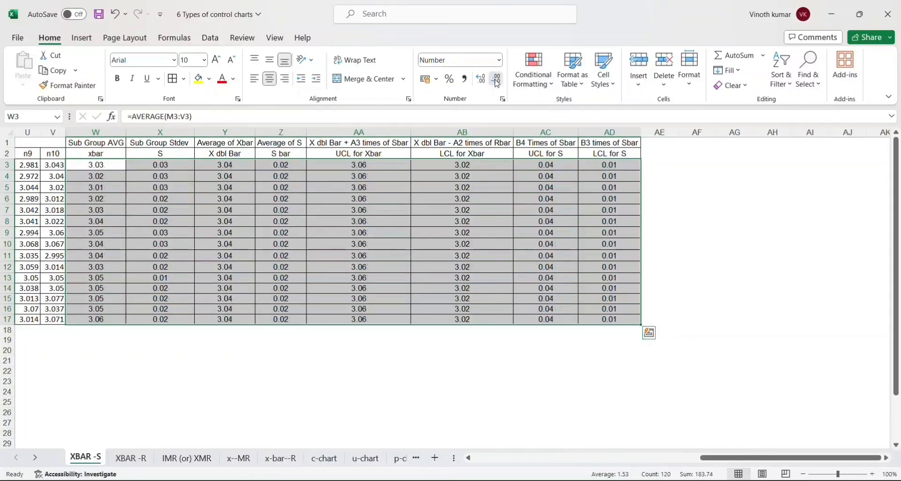
click(496, 81)
click(481, 83)
click(483, 84)
click(484, 85)
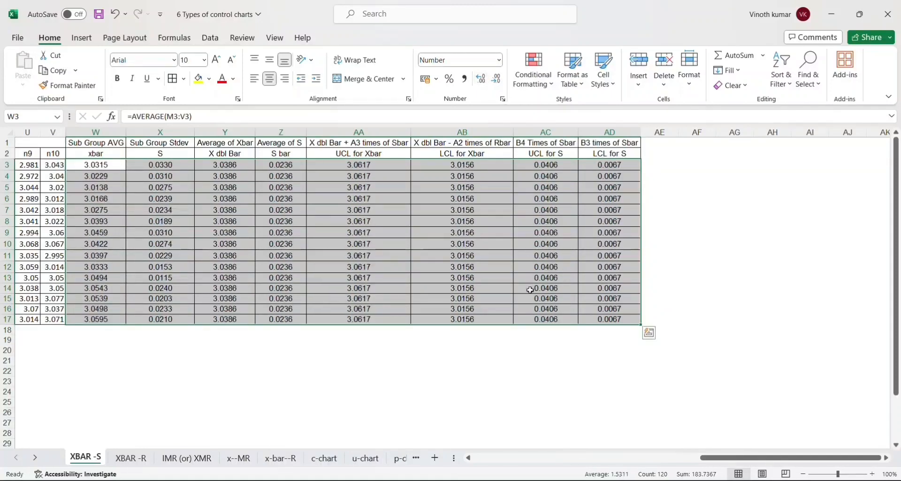
Insert a basic 2-D line chart from the xbar, X dbl Bar, UCL for Xbar and LCL for Xbar columns, rows 2 to 17.
click(499, 288)
key(ctrl+Left)
key(ctrl+Up)
key(Down)
key(Down)
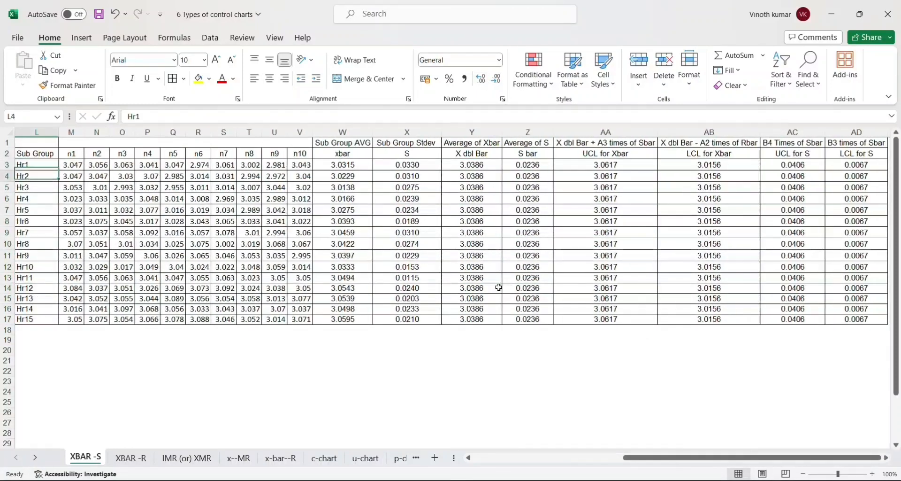
key(Right)
key(Right)
key(Right)
key(Right)
key(Right)
key(Right)
key(Right)
key(Right)
key(Right)
key(Right)
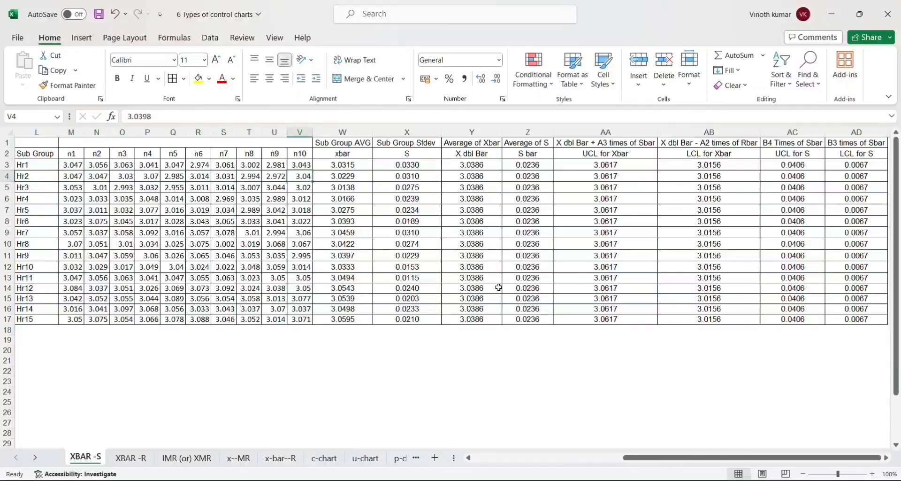
key(Up)
key(Up)
key(Right)
key(Right)
key(Left)
key(ctrl+shift+Down)
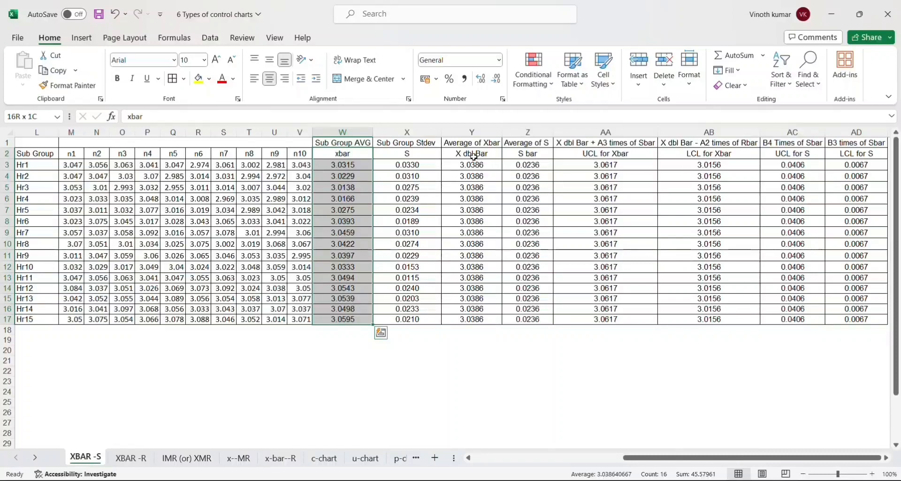
drag(473, 155, 484, 315)
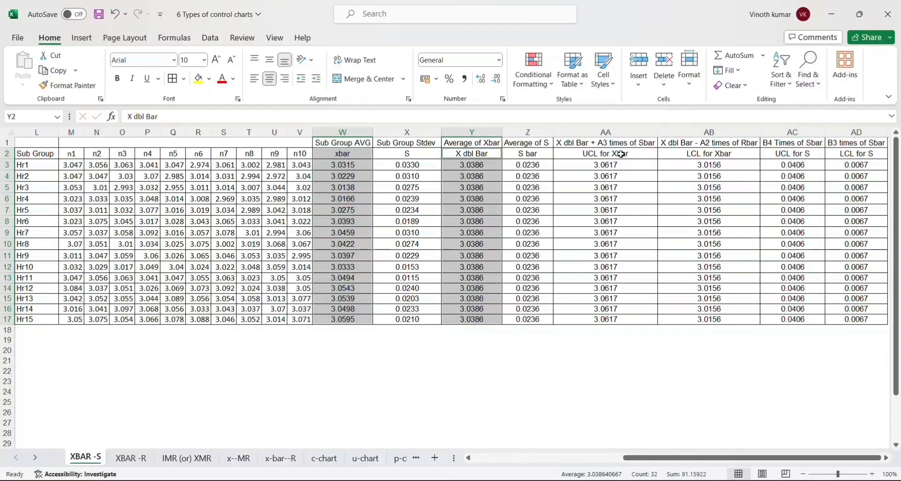
drag(621, 154, 622, 319)
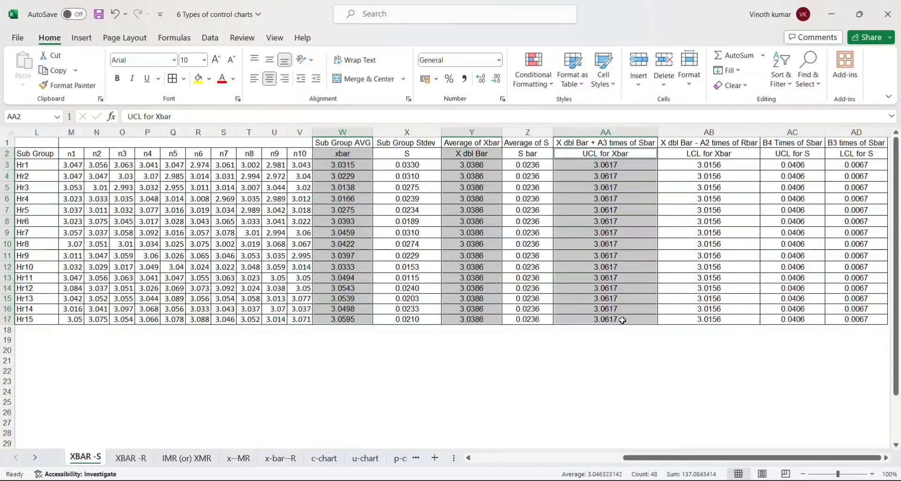
drag(712, 152, 717, 320)
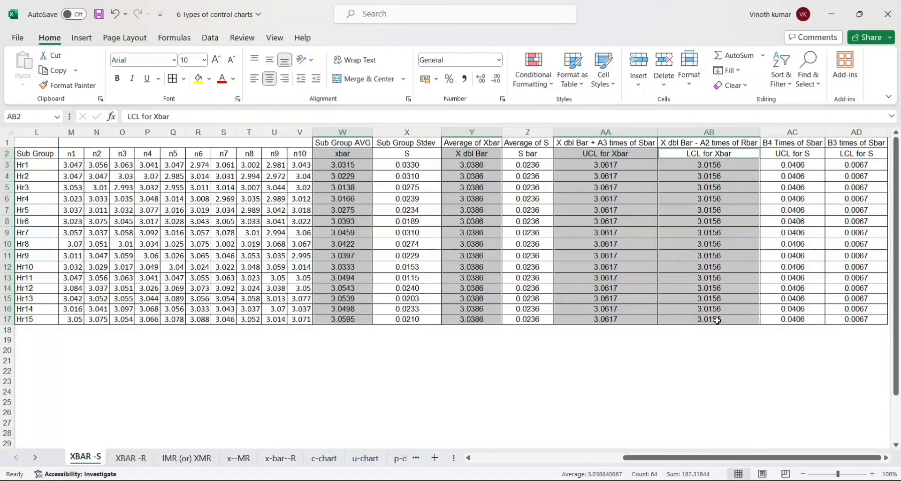
click(83, 40)
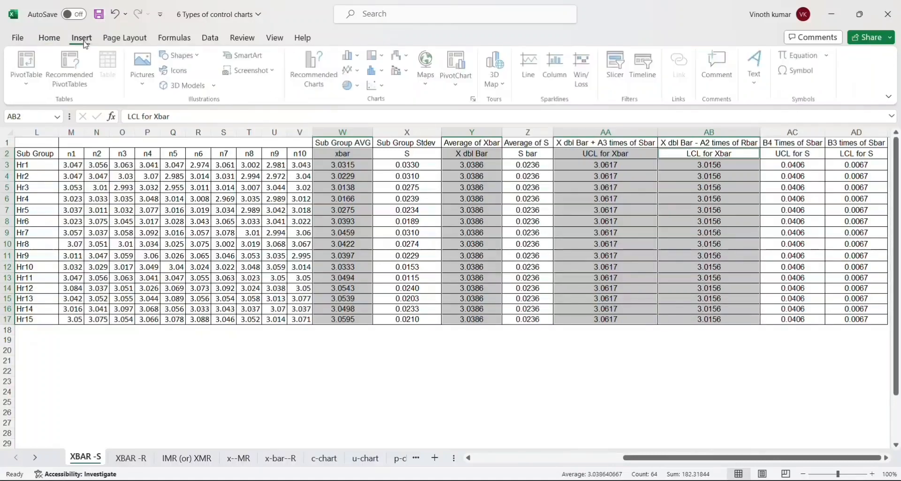
click(349, 70)
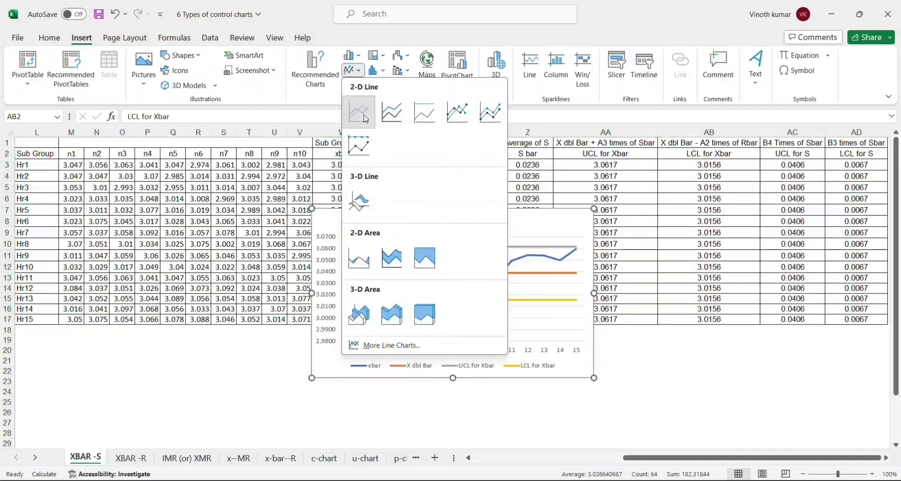
click(358, 113)
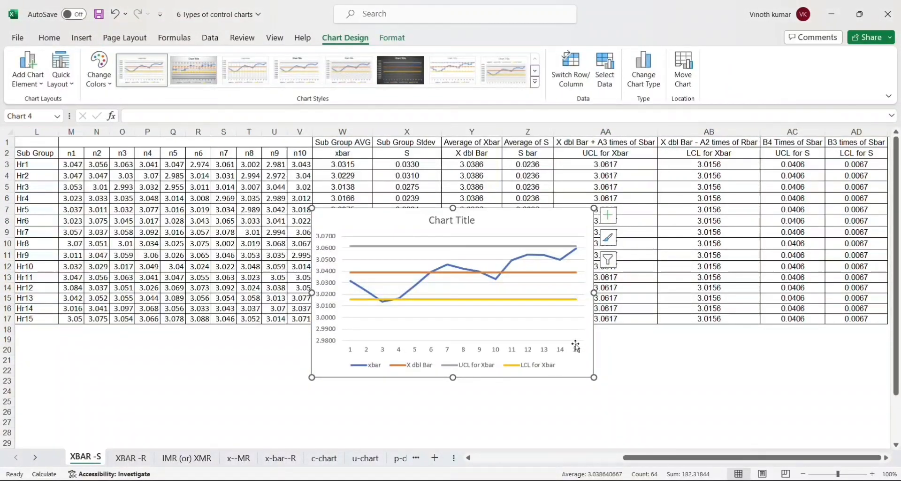
Replace the line chart's placeholder title with X bar.
double_click(464, 221)
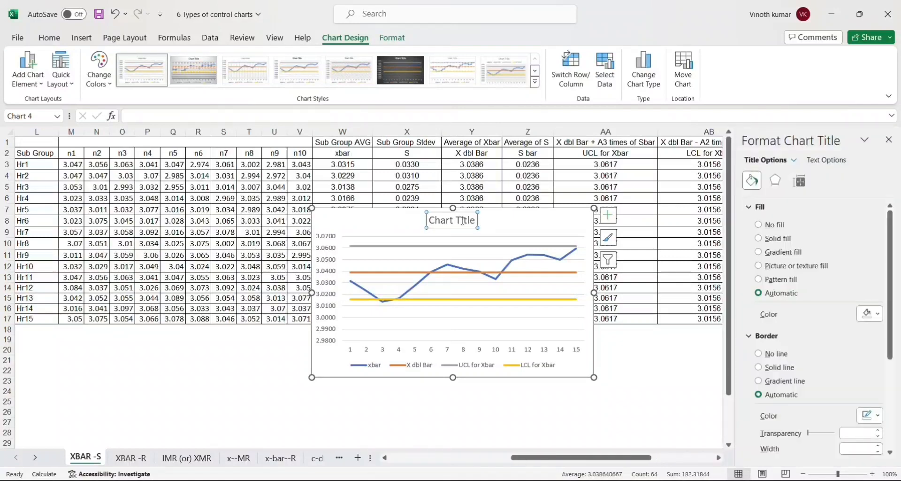
click(442, 220)
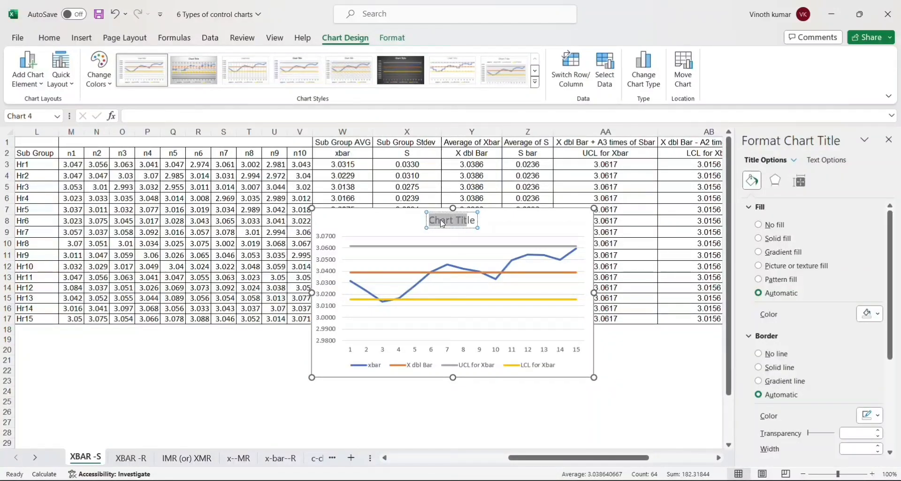
text(X)
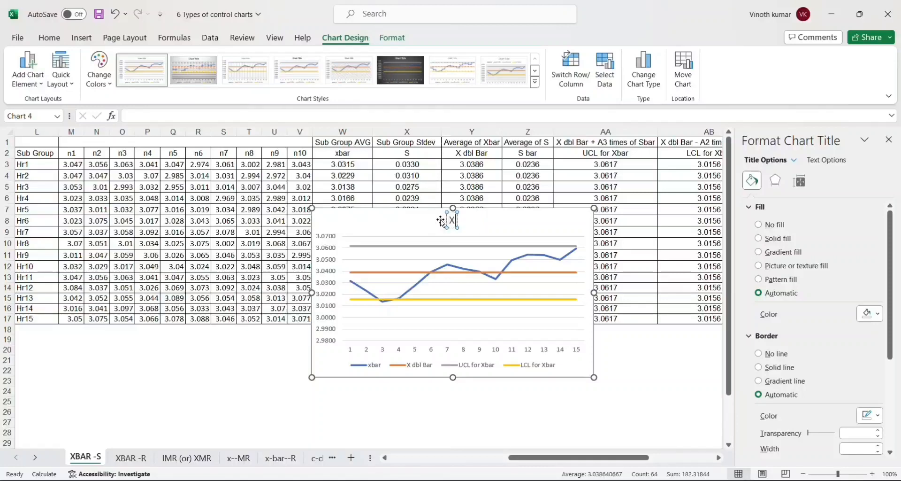
text( bar)
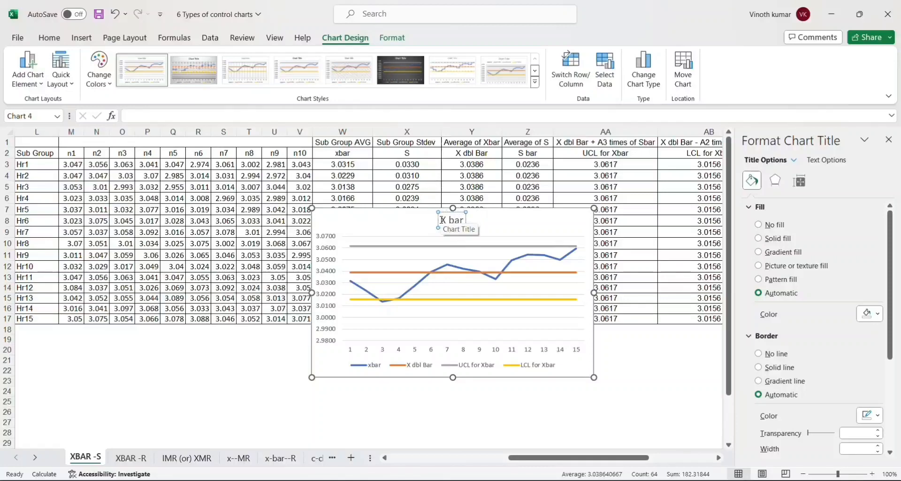
Move the X bar chart beside the LCL for S column at row 1 and widen it to span columns AE to AR.
click(633, 314)
scroll(633, 314, right, 3)
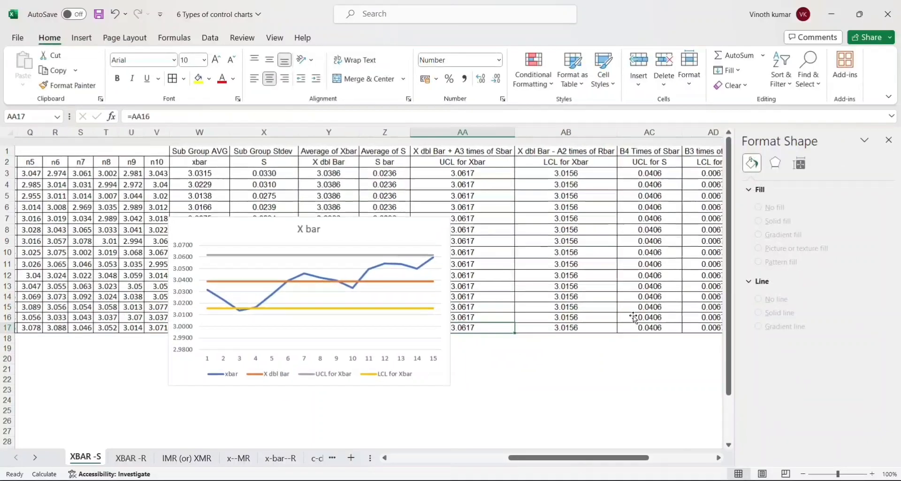
scroll(604, 315, right, 3)
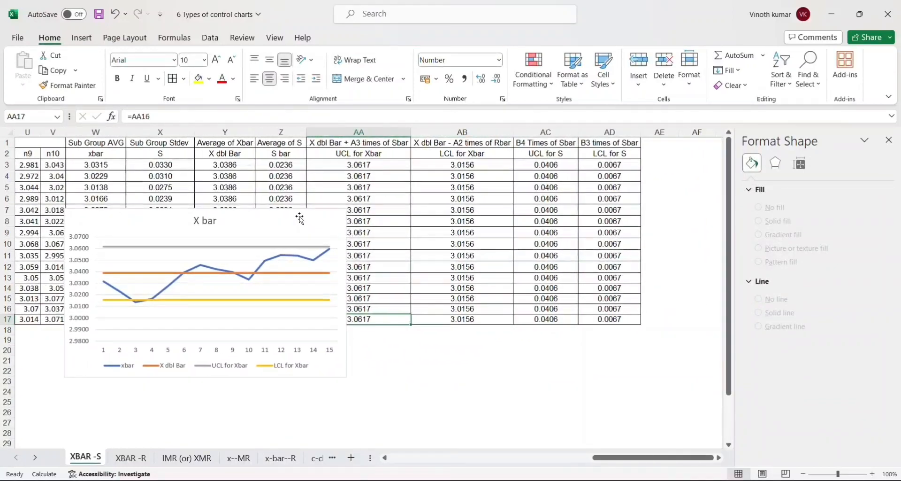
drag(302, 215, 681, 186)
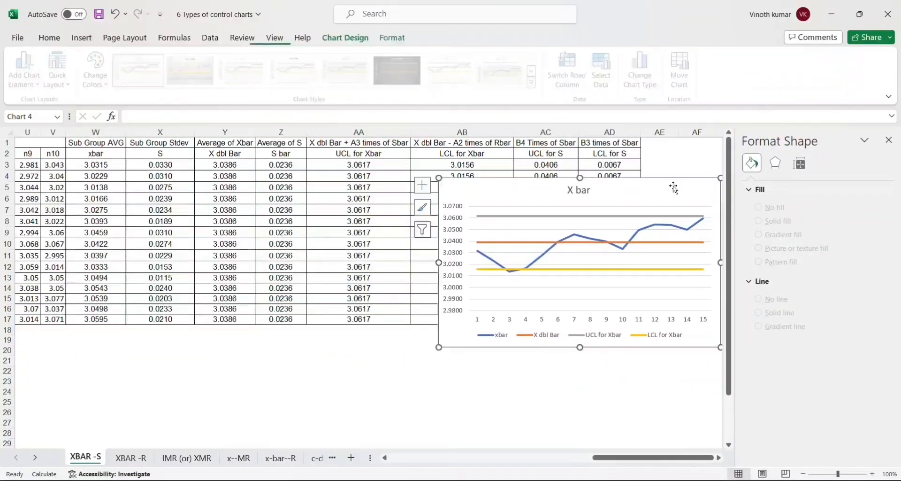
scroll(673, 186, right, 4)
scroll(673, 186, right, 4)
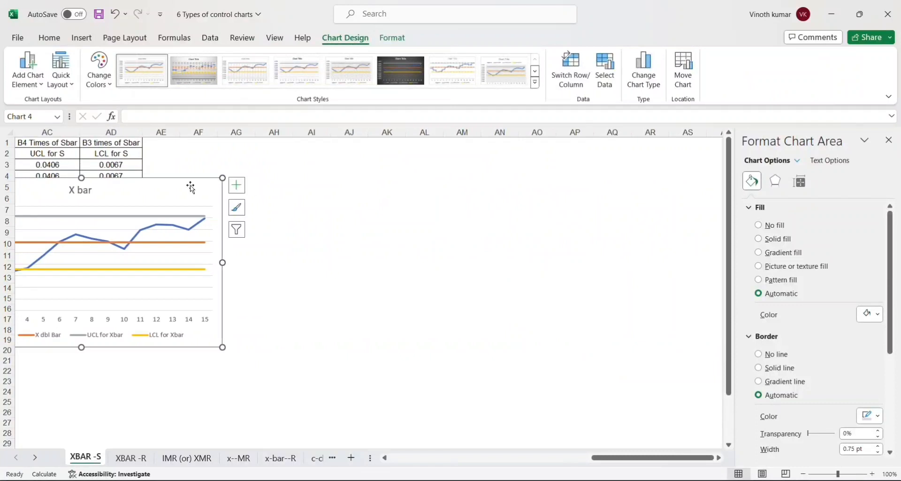
mouse_move(191, 187)
mouse_down()
mouse_move(421, 155)
mouse_move(375, 129)
mouse_move(374, 141)
mouse_up()
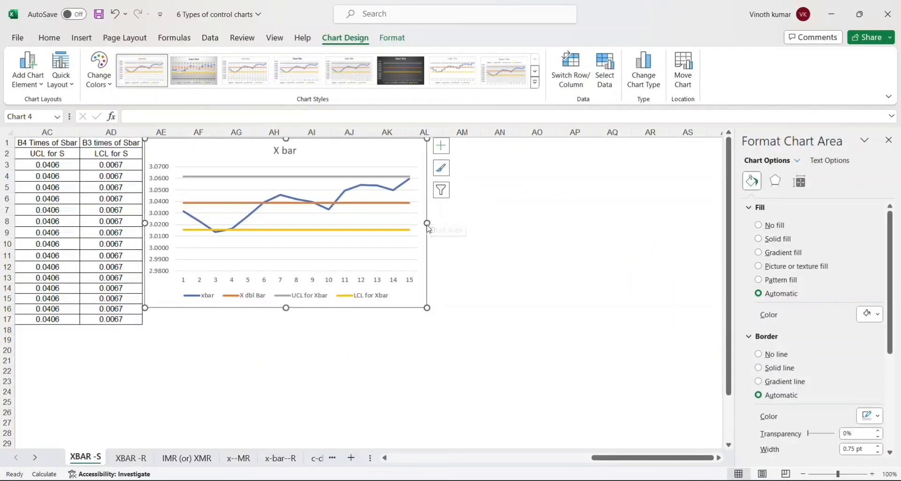
drag(428, 223, 670, 239)
click(296, 358)
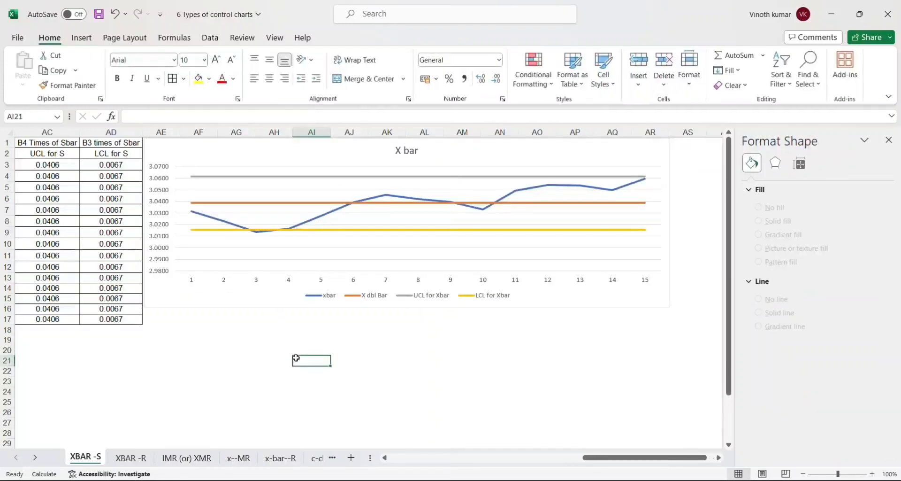
Return to the calculated columns from Sub Group Stdev to LCL for S, X to AD, beside the X bar chart.
key(Left)
key(ctrl+Left)
key(Right)
key(Right)
key(Right)
key(ctrl+Up)
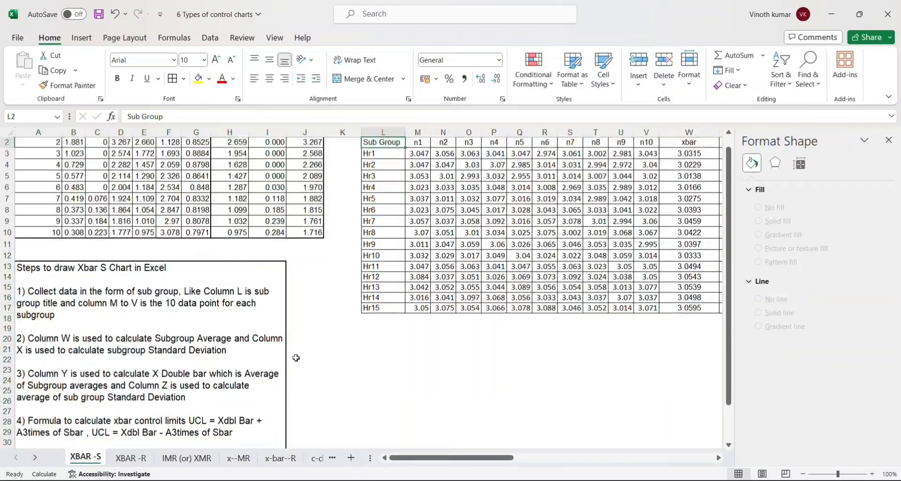
key(Up)
key(Right)
key(Right)
key(Right)
key(Right)
key(Right)
key(Right)
key(Right)
key(Right)
key(Right)
key(Right)
key(Right)
key(Right)
key(Right)
key(Right)
key(Right)
key(Right)
key(Right)
key(Right)
key(Right)
key(Right)
key(Right)
key(Right)
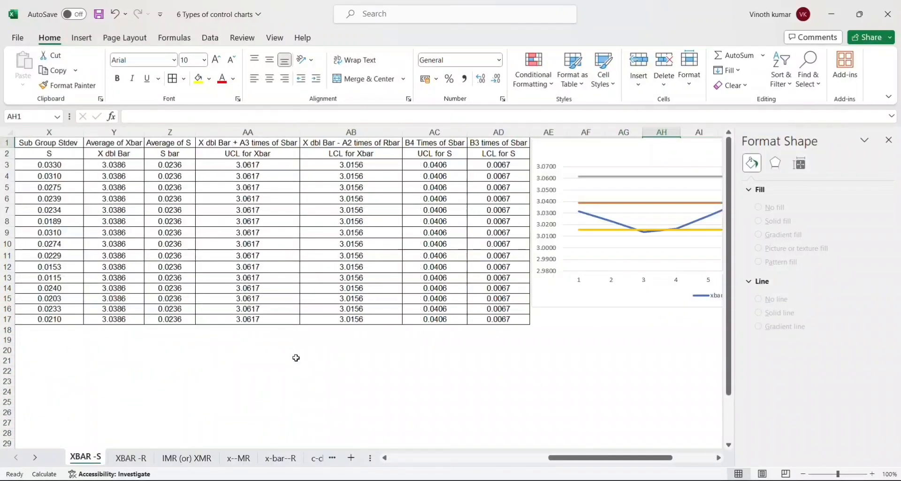
key(Left)
key(Left)
key(Left)
key(Left)
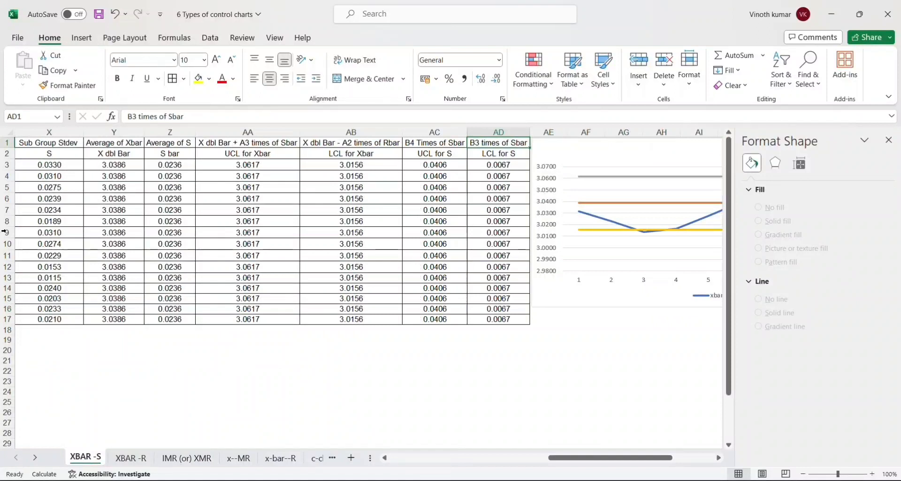
click(51, 153)
key(shift+Down)
key(shift+Down)
key(shift+Down)
key(shift+Down)
key(shift+Down)
key(shift+Down)
key(shift+Down)
key(shift+Down)
key(shift+Down)
key(shift+Down)
key(shift+Down)
key(shift+Down)
key(shift+Down)
key(shift+Down)
key(shift+Down)
key(shift+Down)
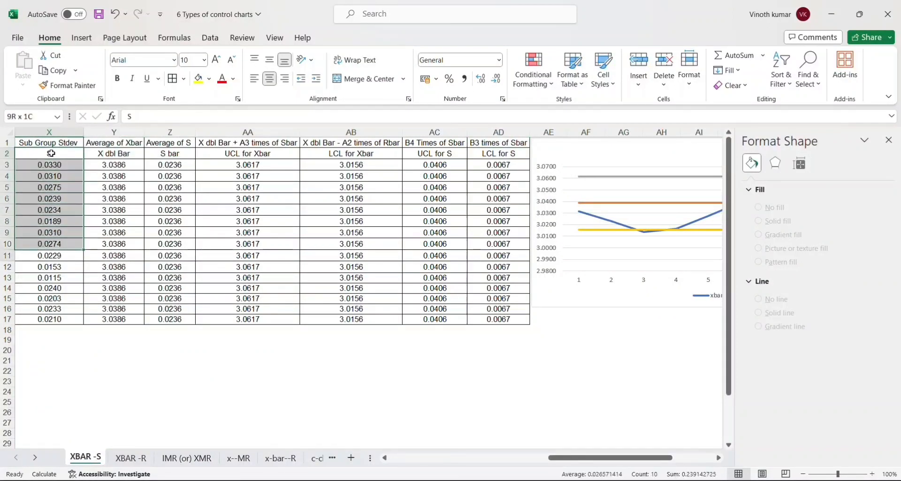
key(shift+Up)
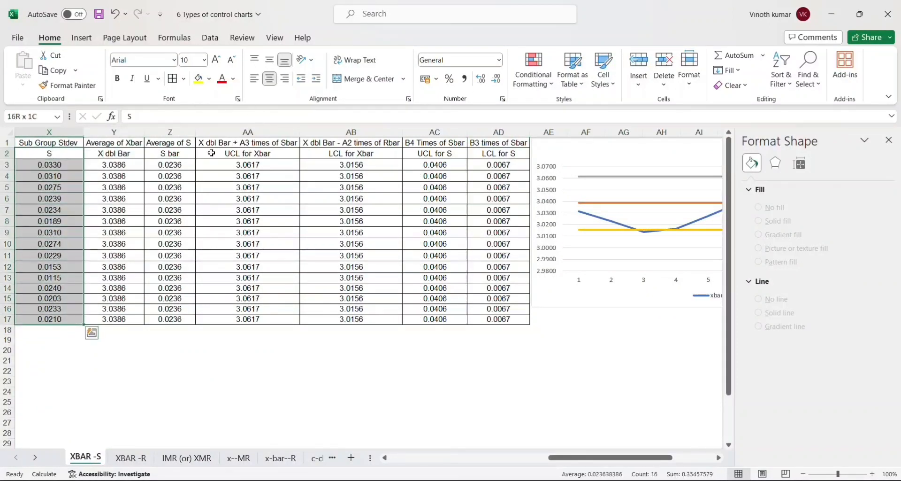
click(162, 154)
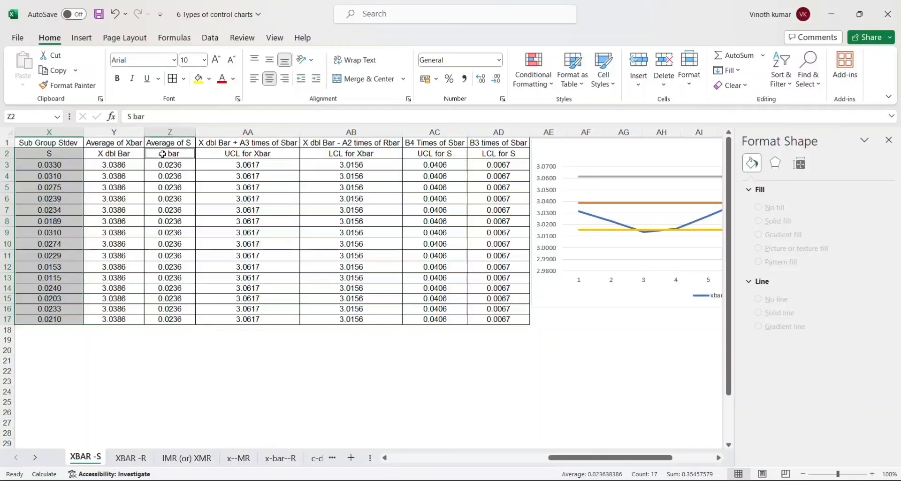
key(ctrl+Down)
key(ctrl+Down)
key(ctrl+Up)
key(ctrl+Up)
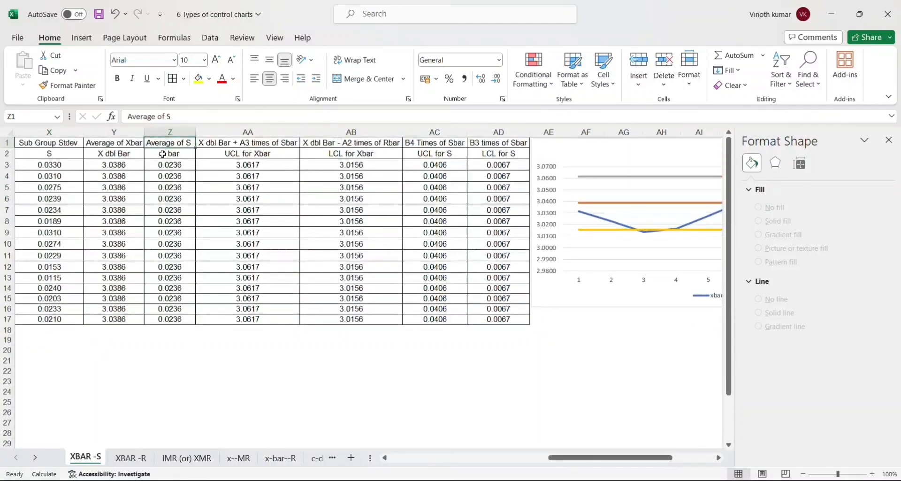
Insert a basic 2-D line chart from the S, S bar, UCL for S and LCL for S columns, rows 2 to 17.
drag(45, 154, 61, 322)
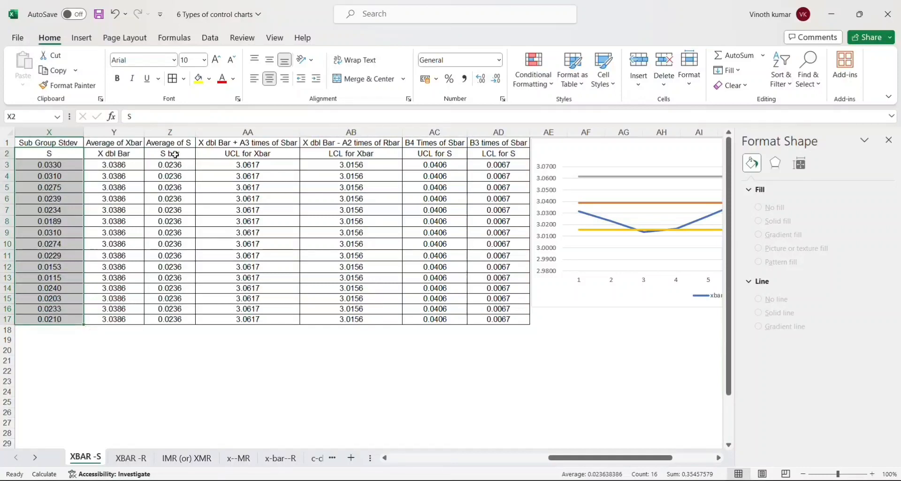
drag(175, 154, 183, 320)
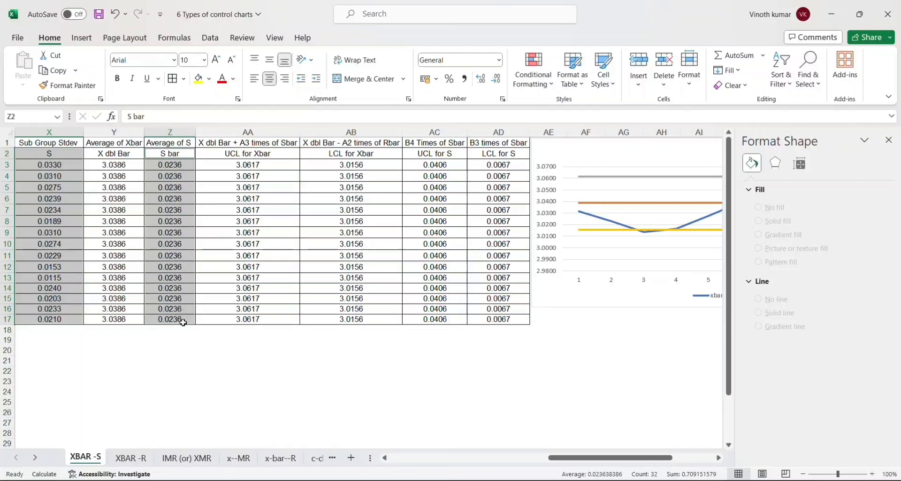
drag(443, 151, 443, 319)
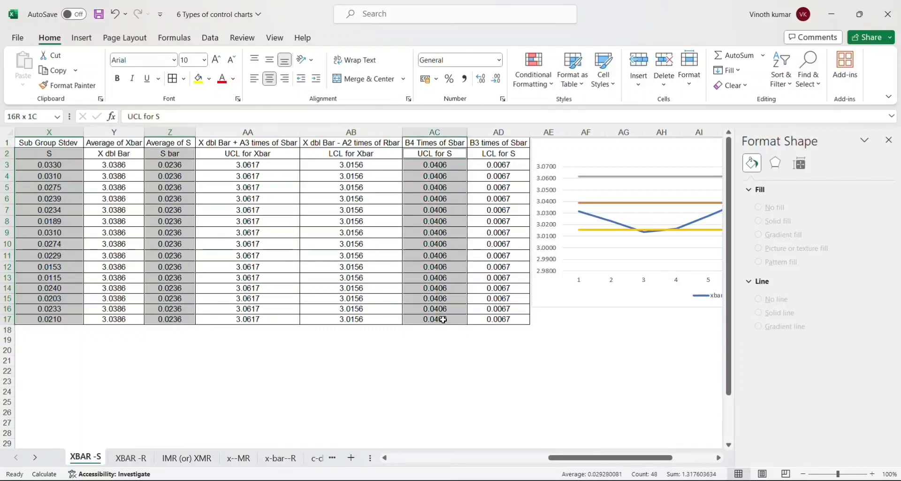
drag(495, 153, 497, 319)
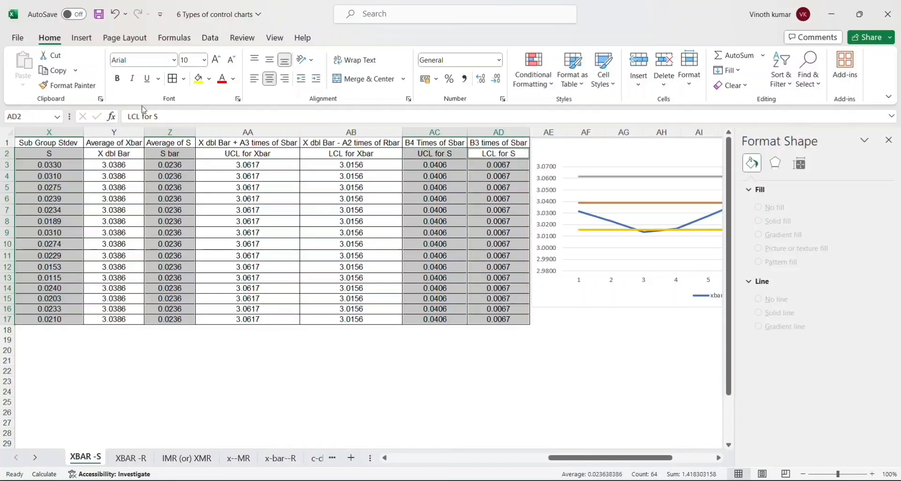
click(80, 39)
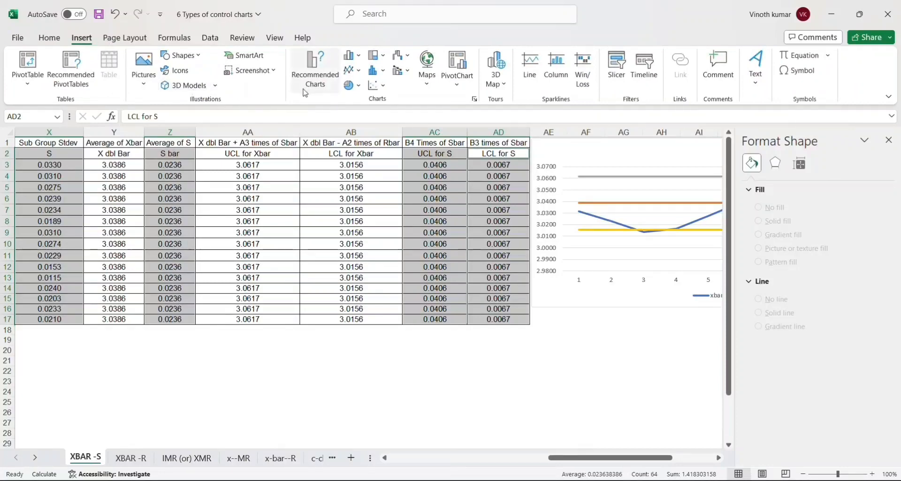
click(359, 71)
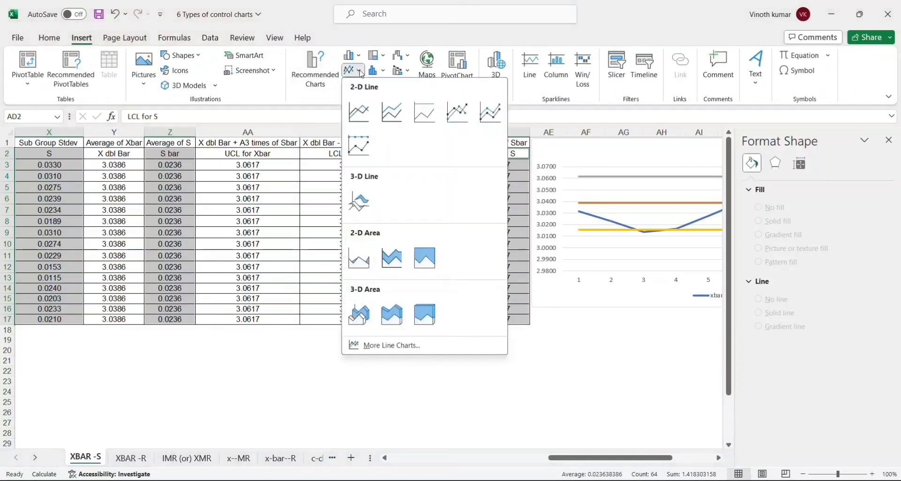
click(357, 112)
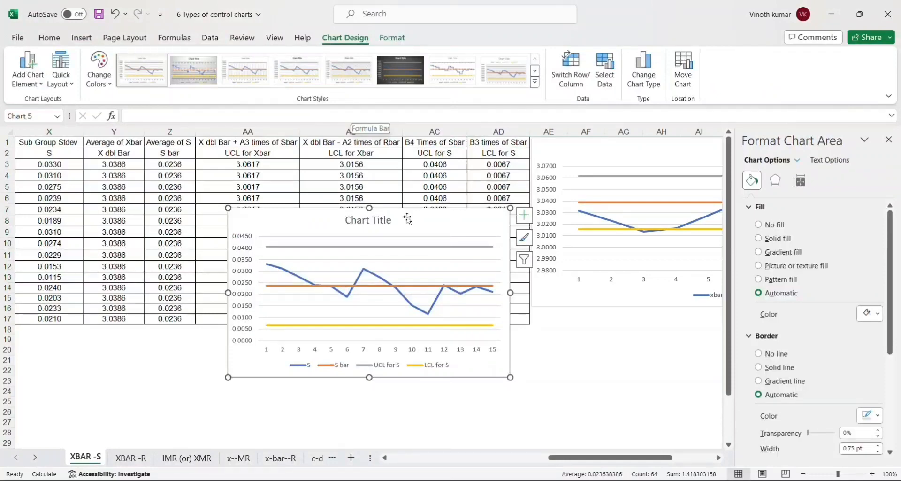
Replace the new line chart's placeholder title with S Chart.
click(360, 221)
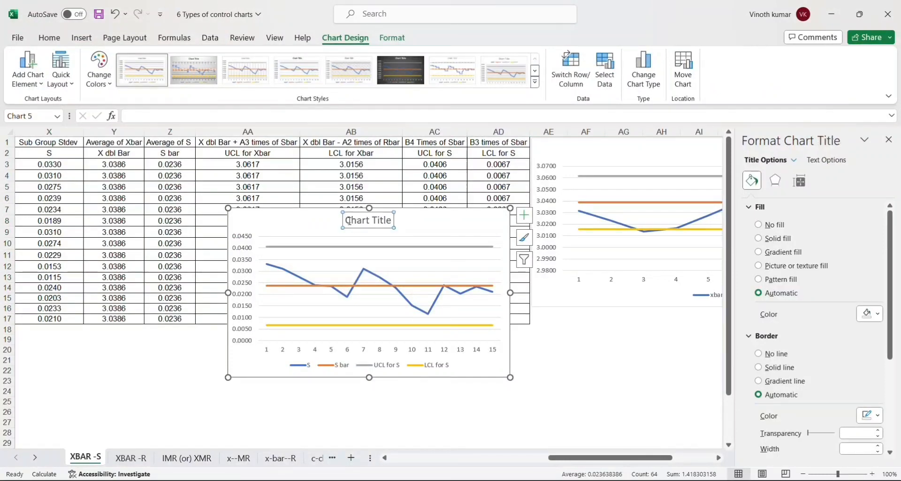
click(347, 220)
key(shift+Right)
key(shift+Right)
key(shift+Right)
key(shift+Right)
key(shift+Right)
key(shift+Right)
key(shift+Right)
key(shift+Right)
key(shift+Right)
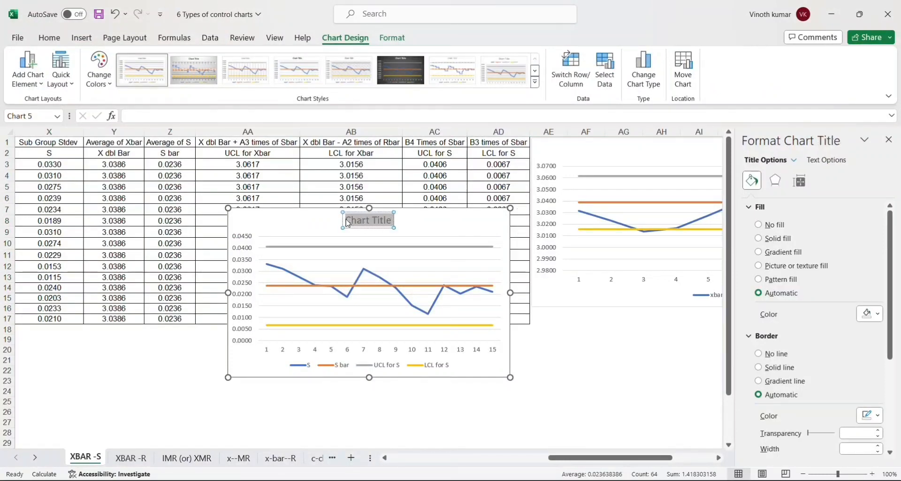
text(S)
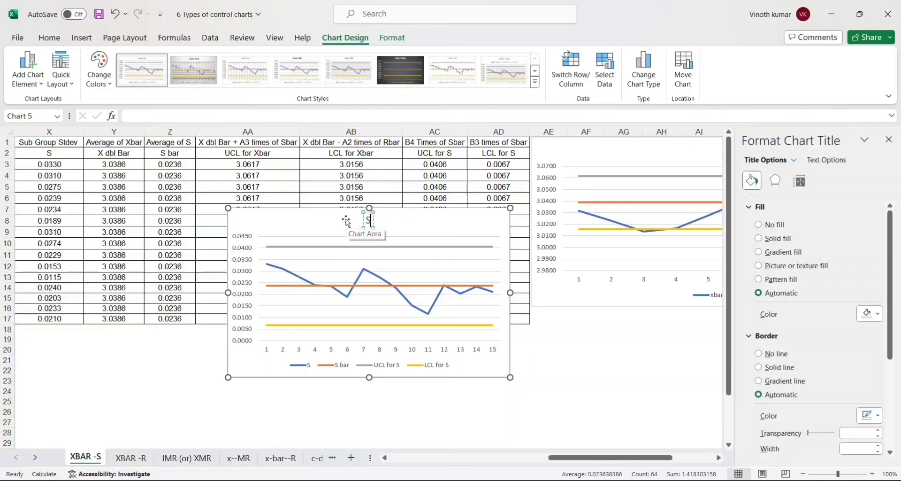
text( Chart)
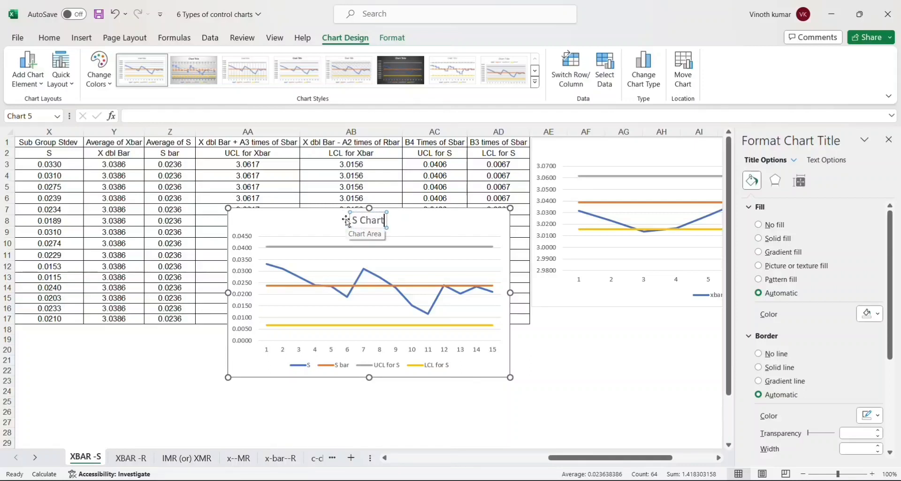
click(599, 378)
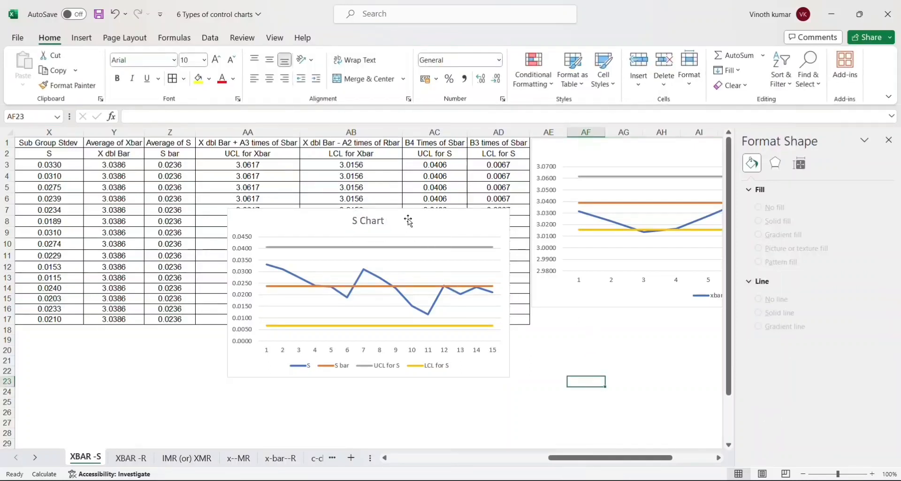
Place the S Chart directly below the X bar chart and widen it to span columns AE to AR.
drag(408, 220, 713, 321)
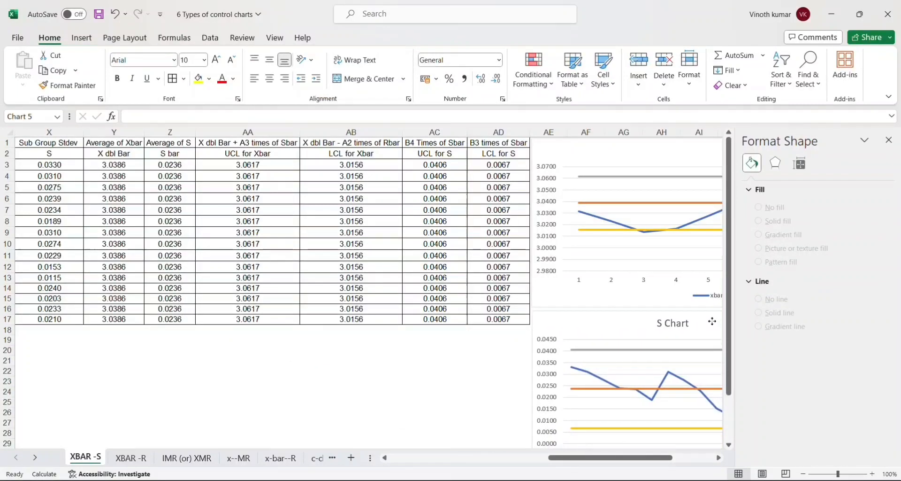
click(889, 140)
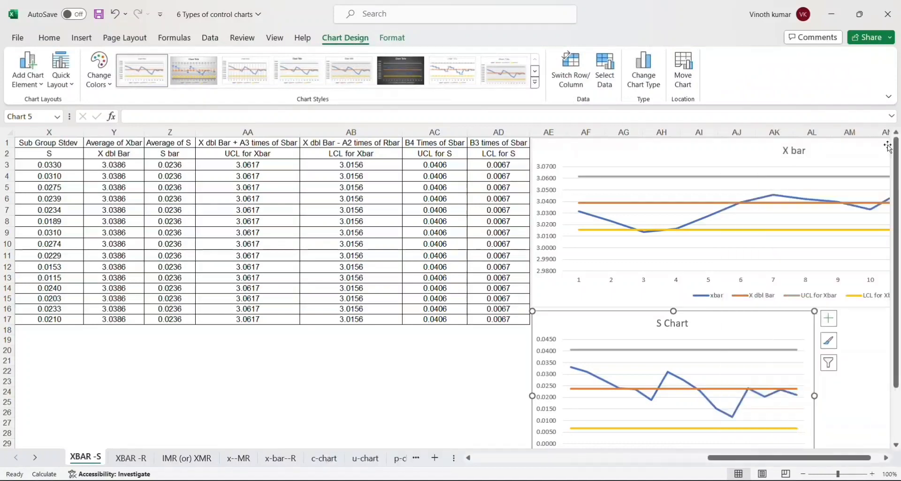
scroll(780, 240, right, 4)
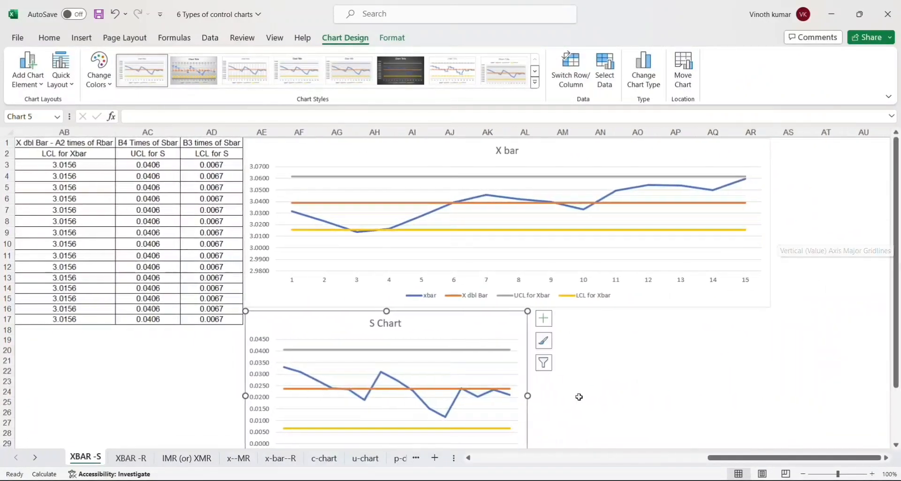
drag(530, 396, 774, 390)
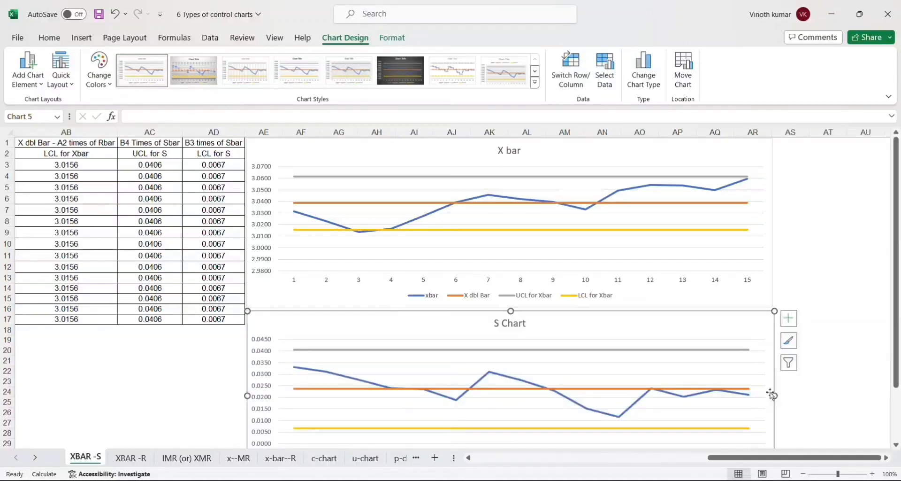
click(806, 219)
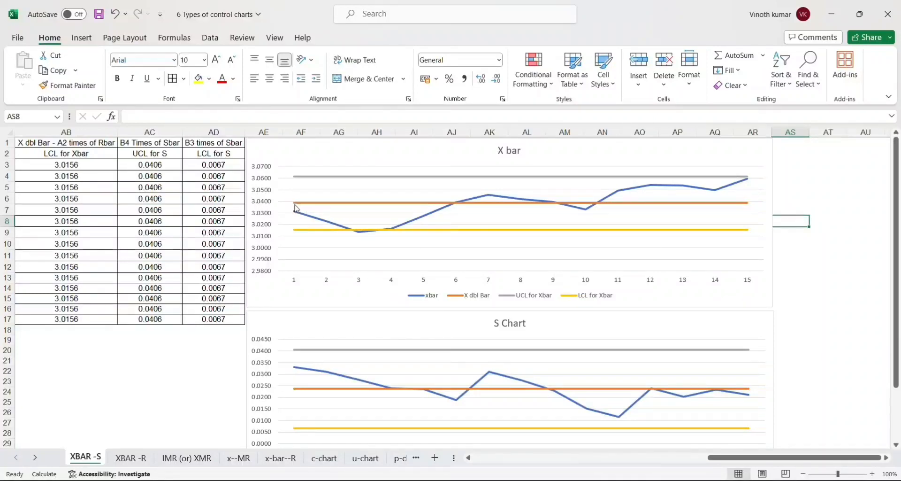
Examine the plotted points on the X bar and S charts against their center lines and control limits.
mouse_move(305, 208)
mouse_move(328, 224)
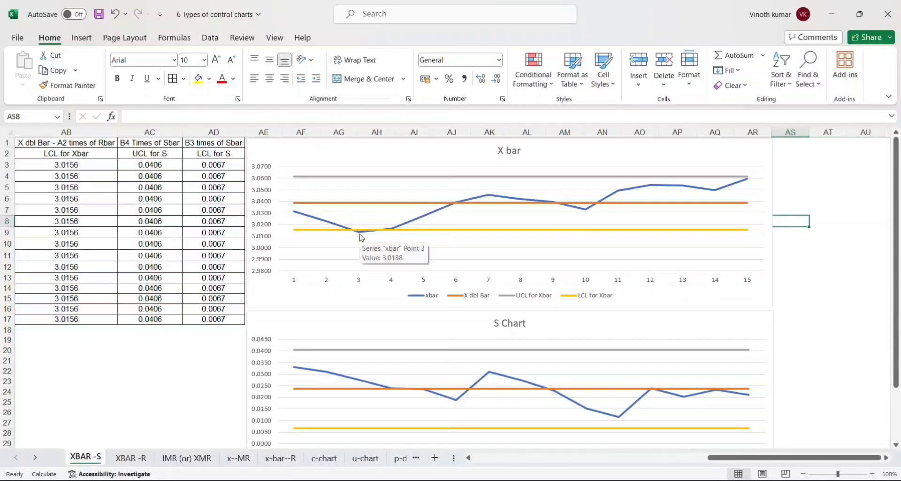
mouse_move(362, 236)
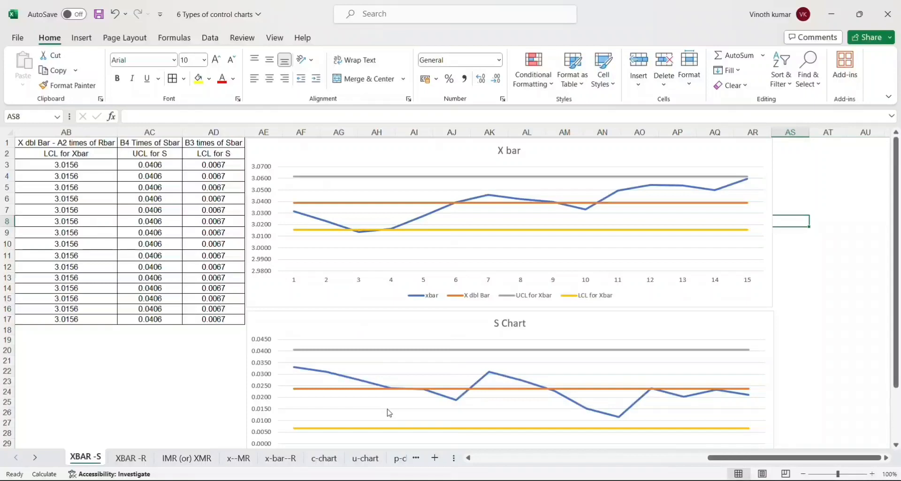
scroll(386, 412, down, 1)
scroll(388, 412, down, 1)
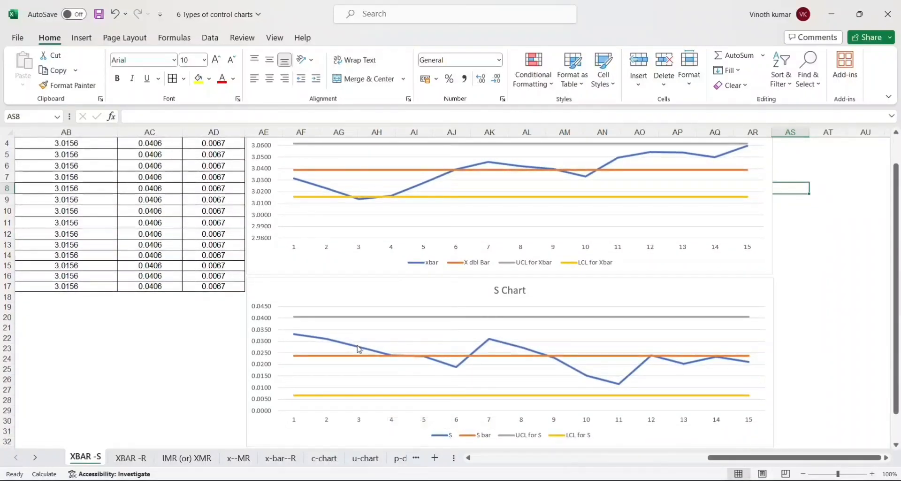
mouse_move(358, 348)
mouse_move(746, 149)
mouse_move(751, 381)
Switch to Minitab and review the subgroup rows in columns n1 to n10 and the Weight column of Detergent.MTW.
click(577, 442)
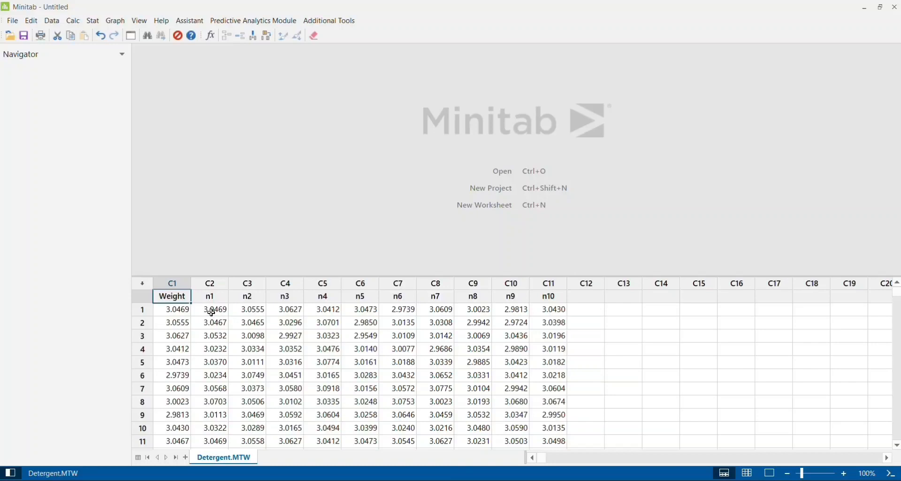
drag(212, 311, 561, 310)
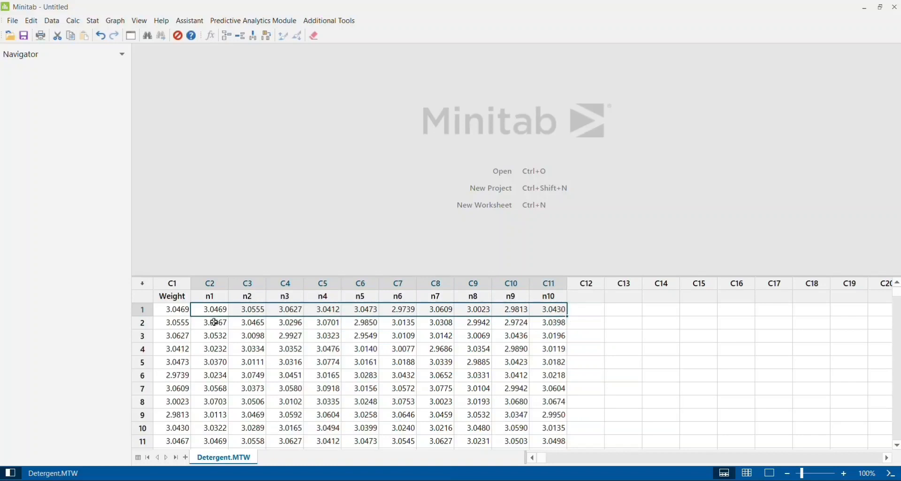
drag(212, 323, 545, 328)
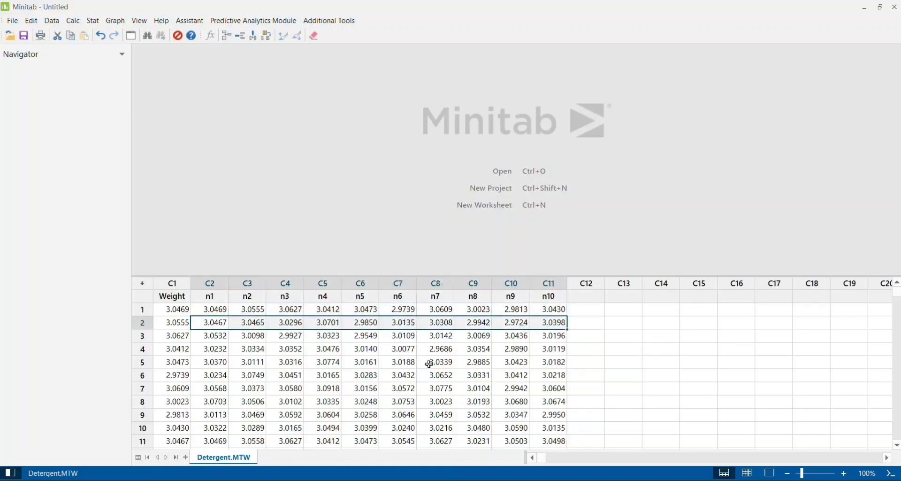
scroll(181, 333, down, 5)
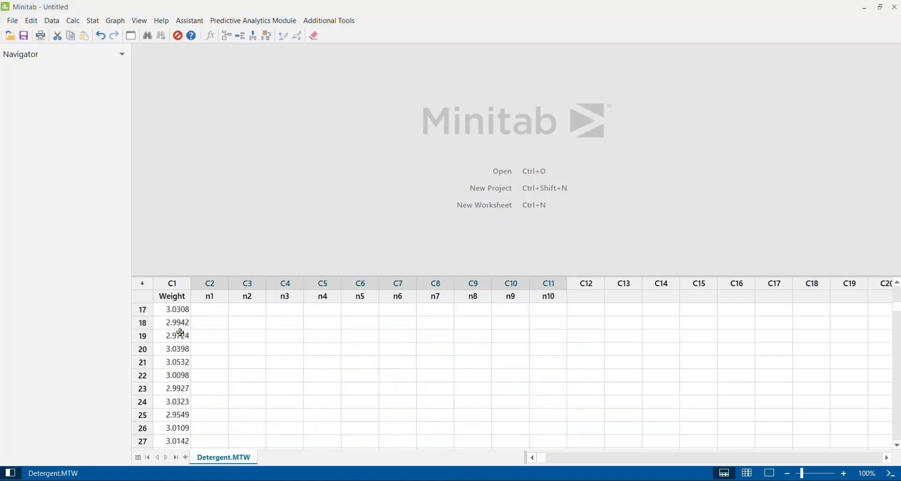
scroll(181, 333, up, 5)
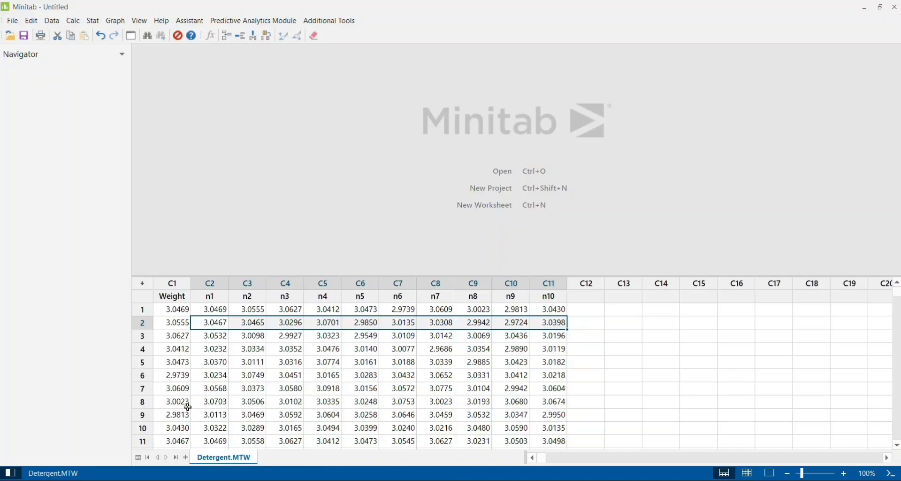
Start an Xbar-S chart for subgroups with the observations for each subgroup in one row of columns.
click(93, 21)
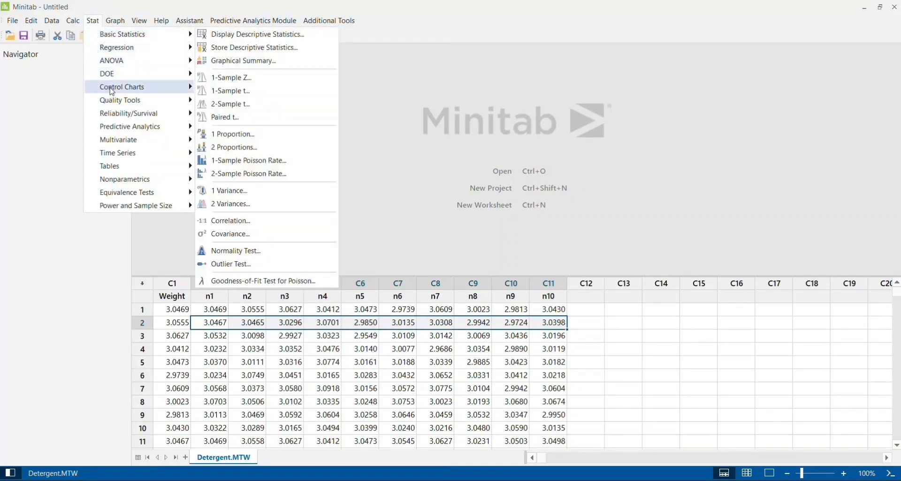
mouse_move(112, 89)
mouse_move(245, 106)
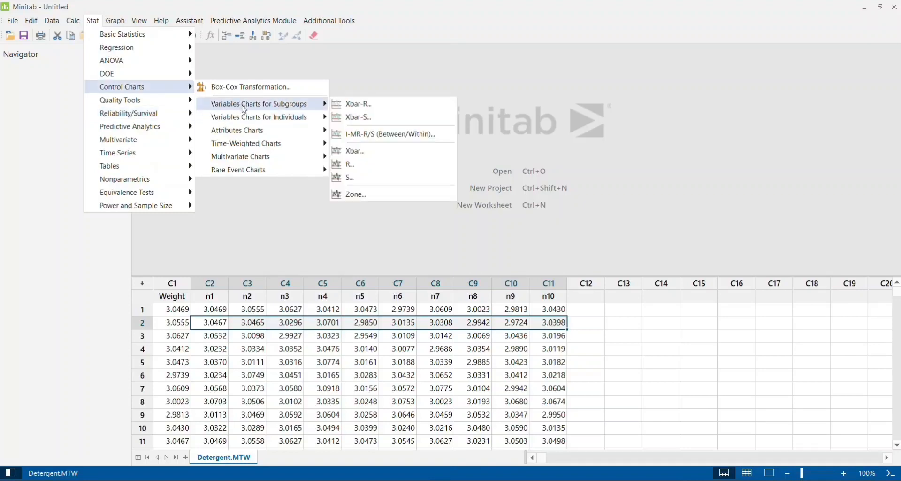
click(372, 118)
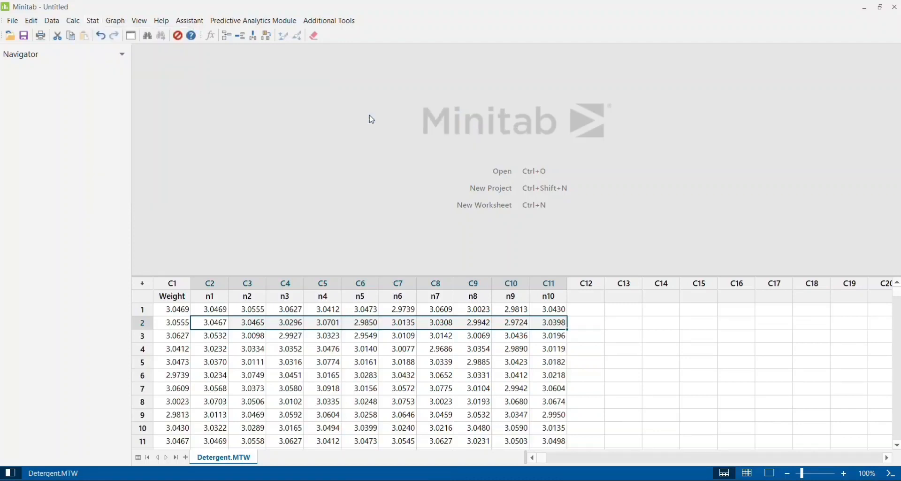
click(565, 170)
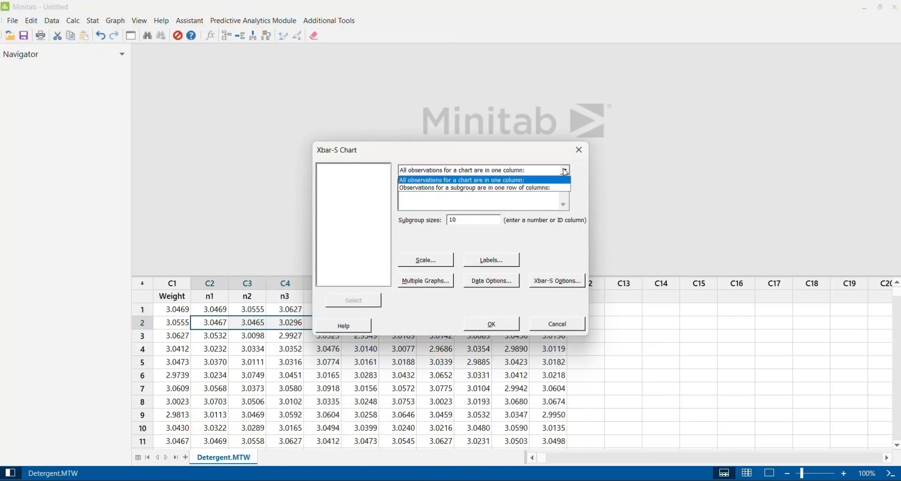
click(534, 189)
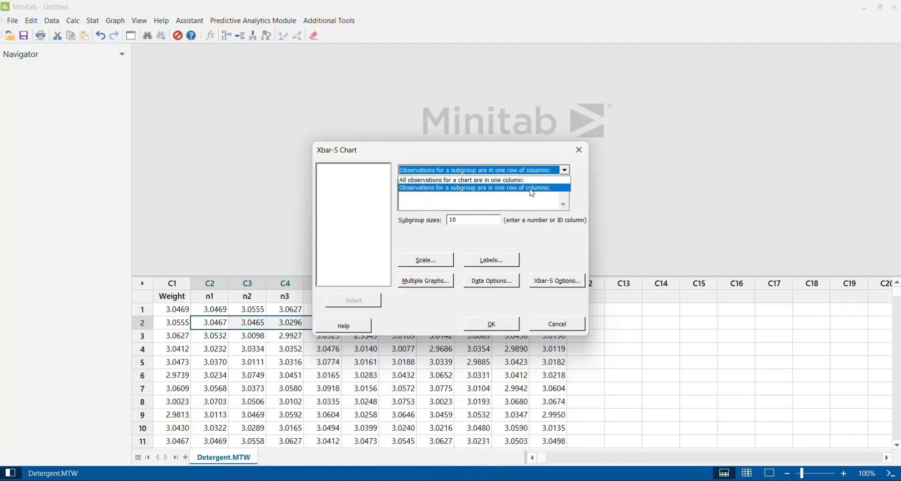
click(455, 194)
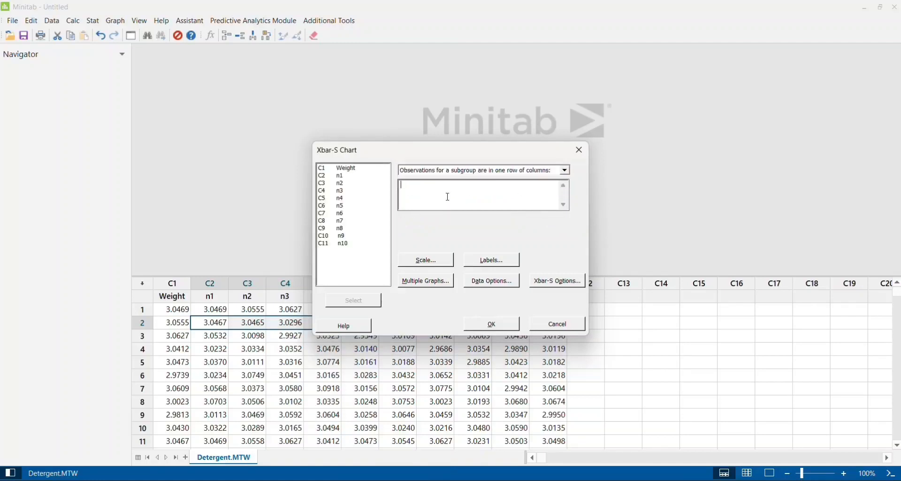
Add columns n1 through n10 as the subgroup observations for the Xbar-S chart.
double_click(338, 175)
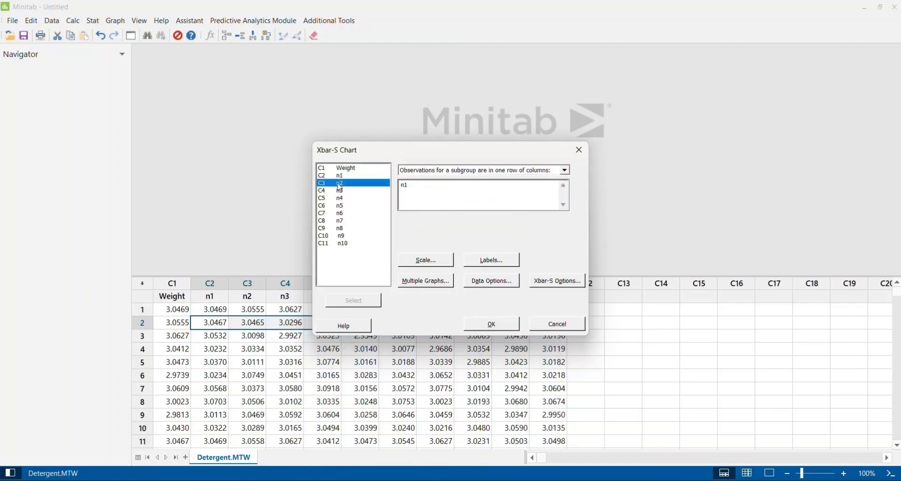
double_click(337, 184)
double_click(339, 191)
double_click(339, 198)
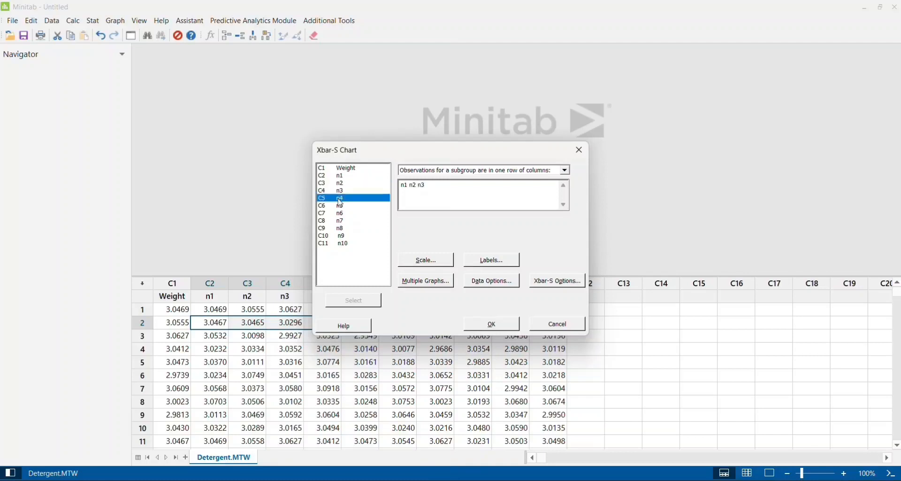
double_click(340, 207)
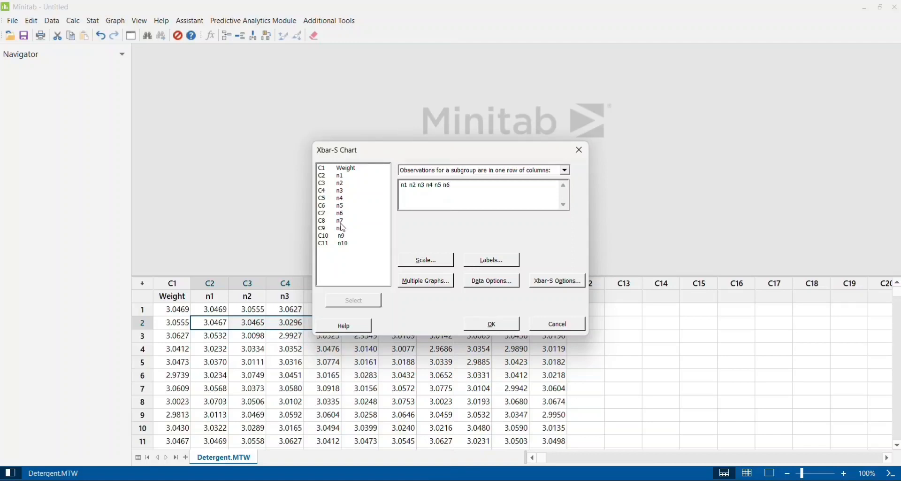
double_click(342, 221)
double_click(342, 228)
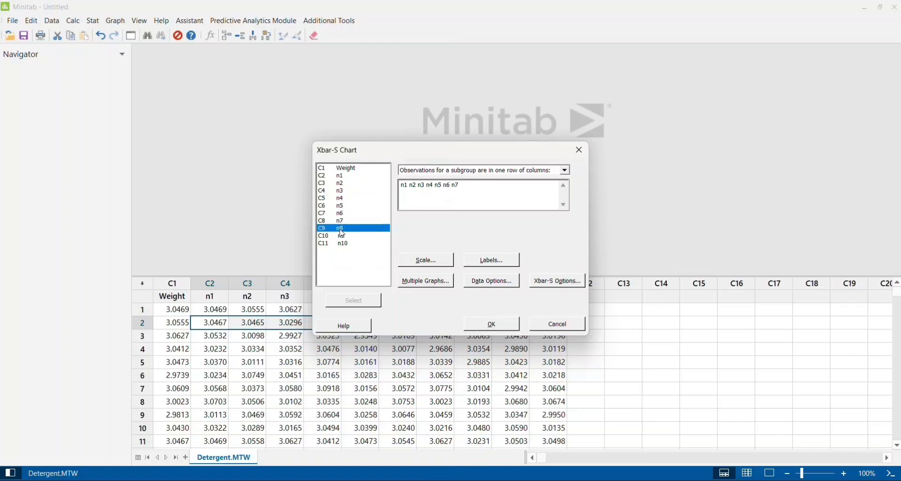
double_click(343, 236)
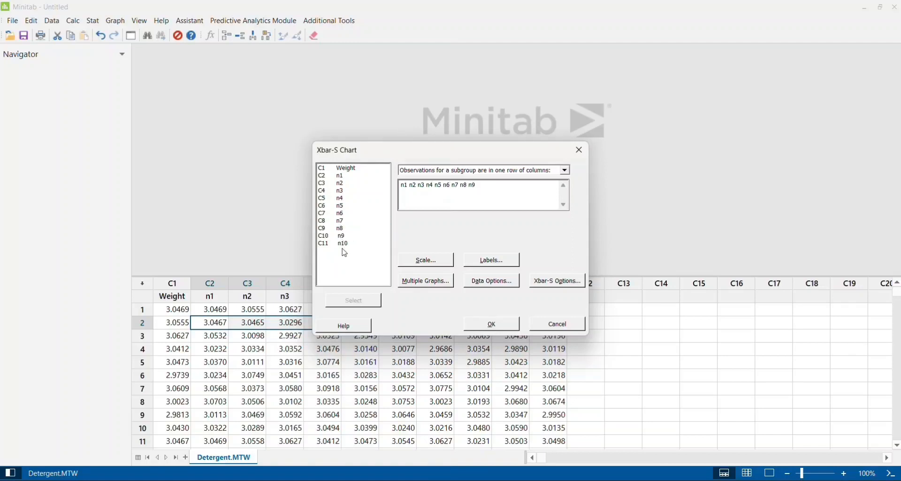
double_click(343, 244)
Accept all eight special-cause tests with K values 3, 9, 6, 14, 2, 4, 15 and 8, and generate the Xbar-S chart.
click(575, 280)
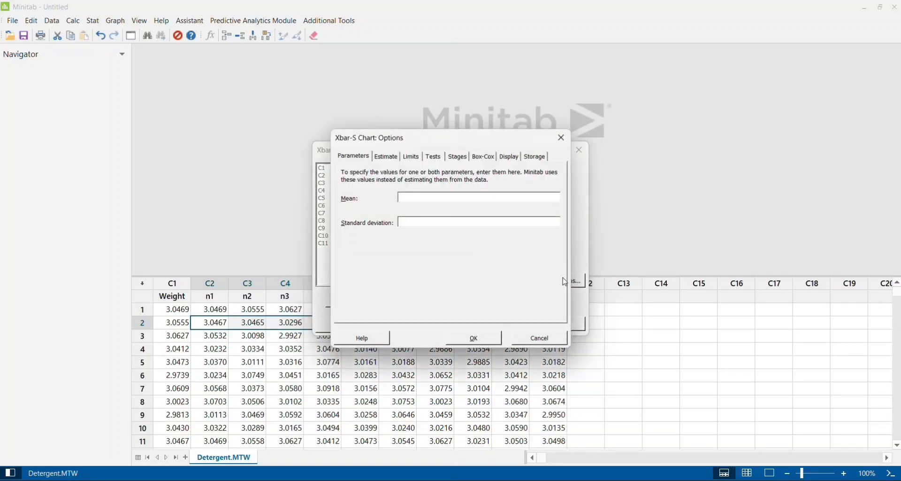
click(433, 157)
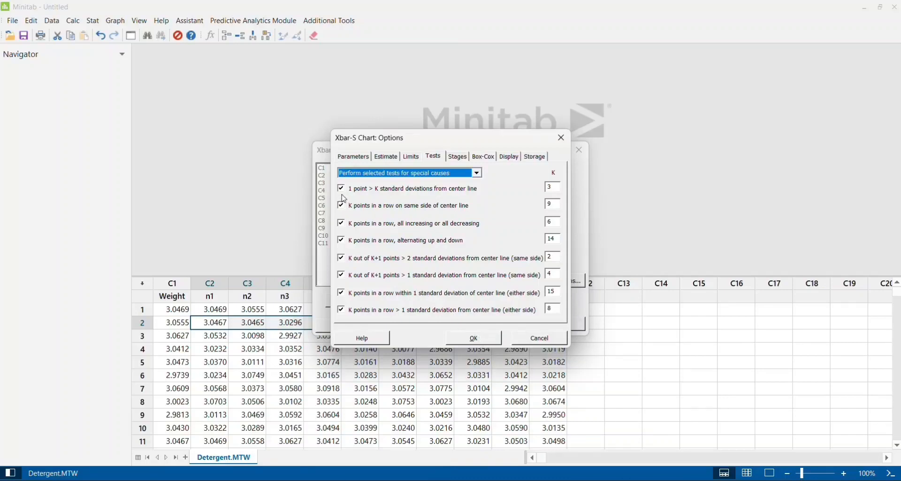
click(477, 340)
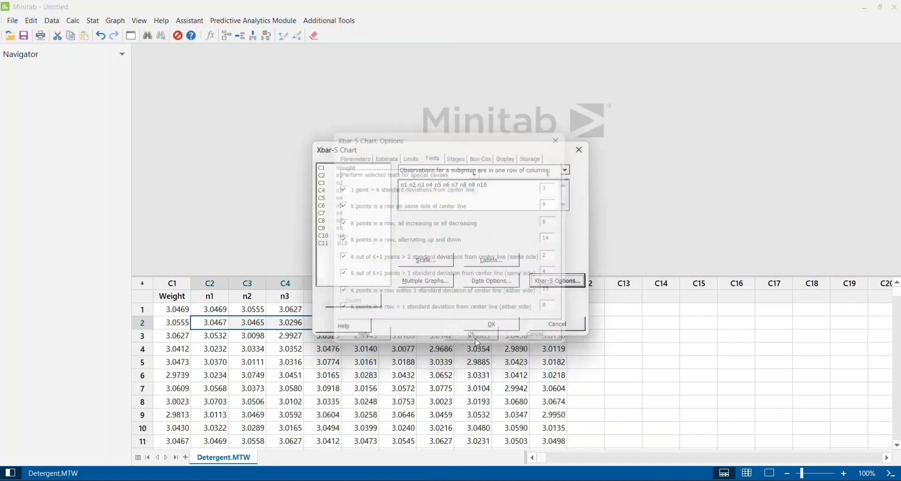
click(486, 325)
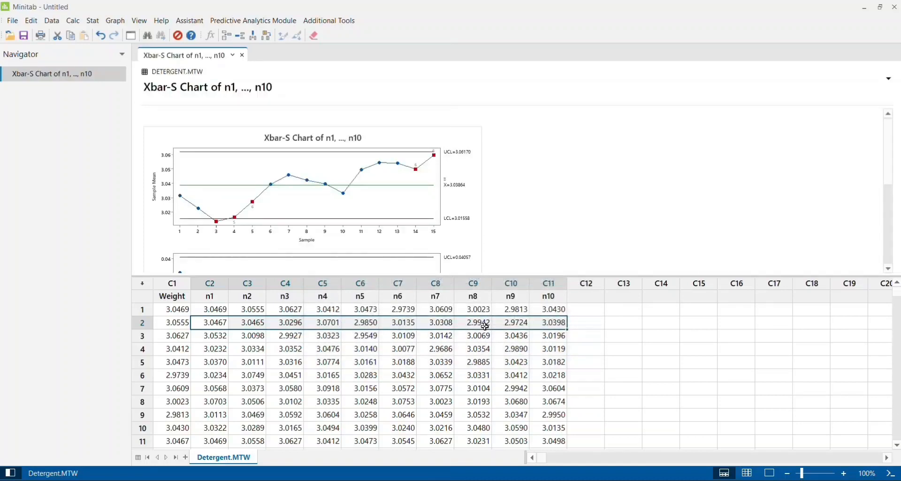
Copy the Xbar-S chart of n1 to n10, switch to Excel and paste it at cell AS2 of the XBAR -S sheet.
scroll(487, 197, down, 3)
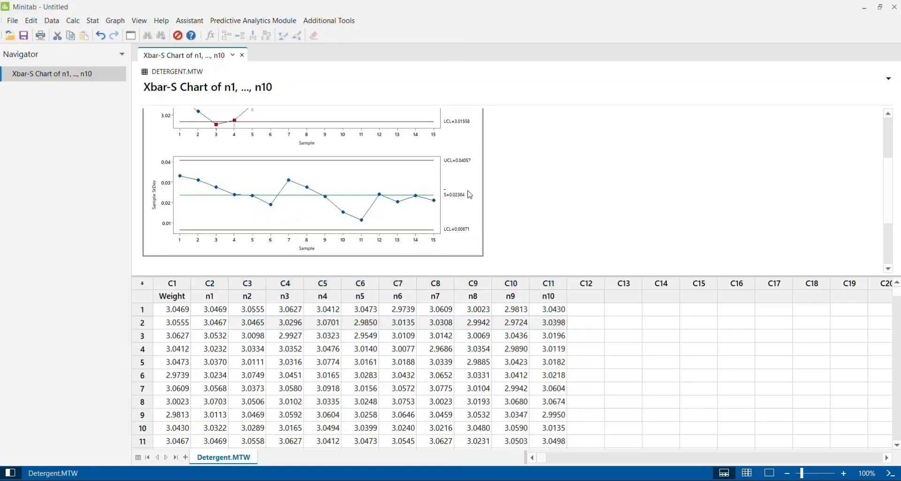
key(alt+Tab)
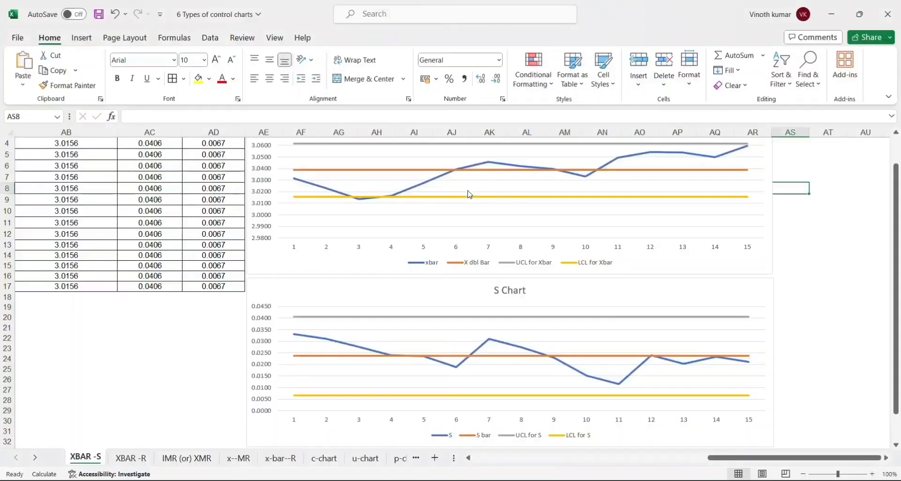
click(812, 156)
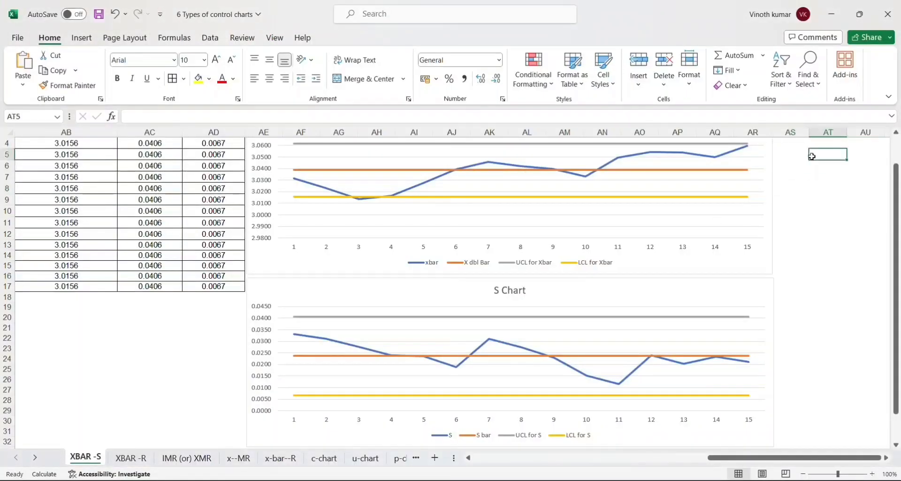
scroll(813, 156, up, 1)
click(799, 150)
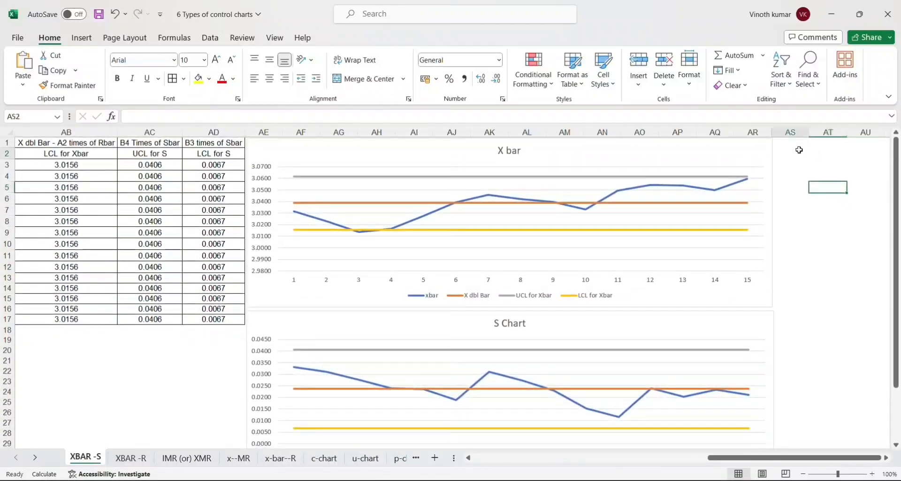
key(ctrl+v)
scroll(799, 151, right, 5)
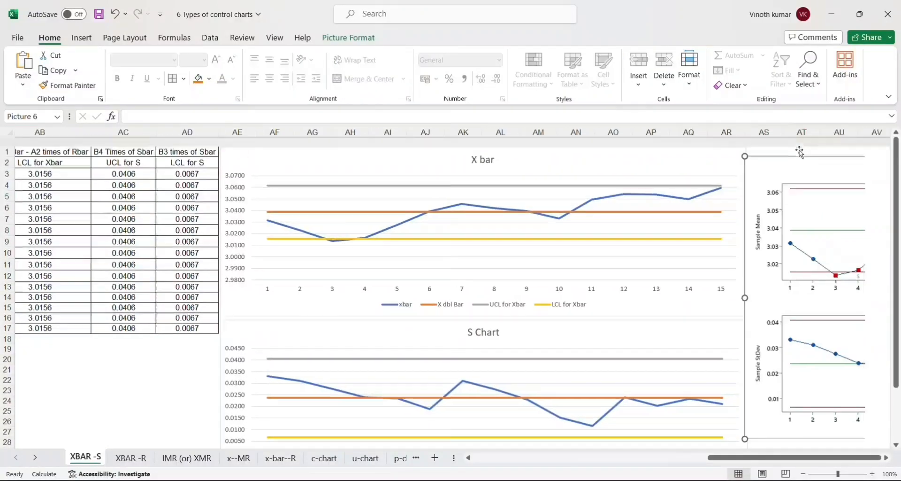
scroll(799, 151, right, 1)
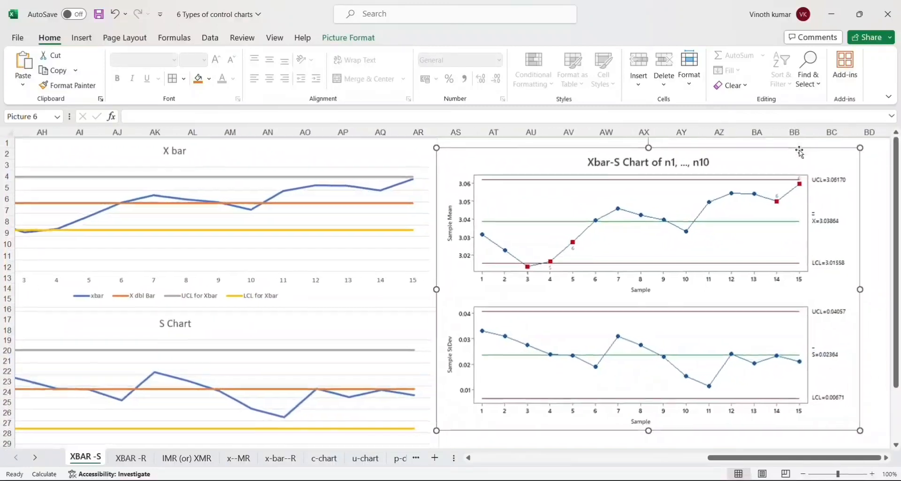
Move the pasted Minitab chart to the top of the sheet beside the X bar chart and enlarge it to end at row 32.
mouse_move(672, 159)
mouse_down()
mouse_move(696, 158)
mouse_move(673, 151)
mouse_up()
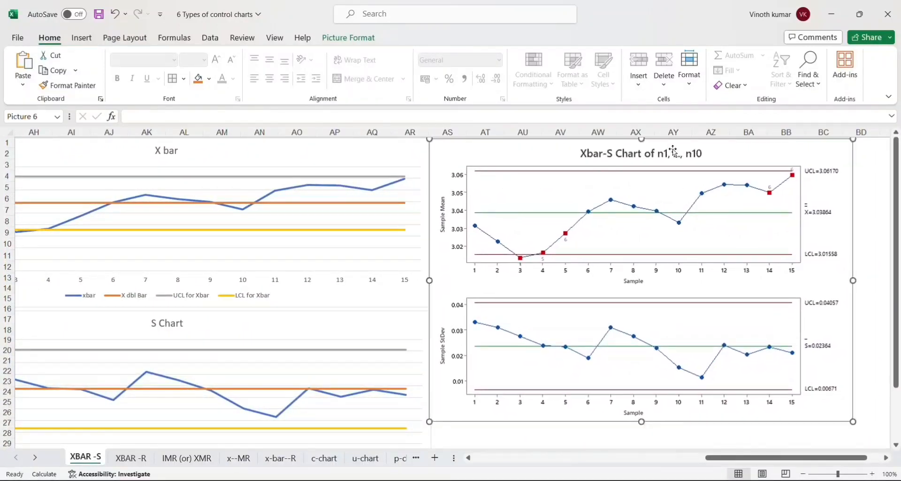
scroll(673, 150, down, 2)
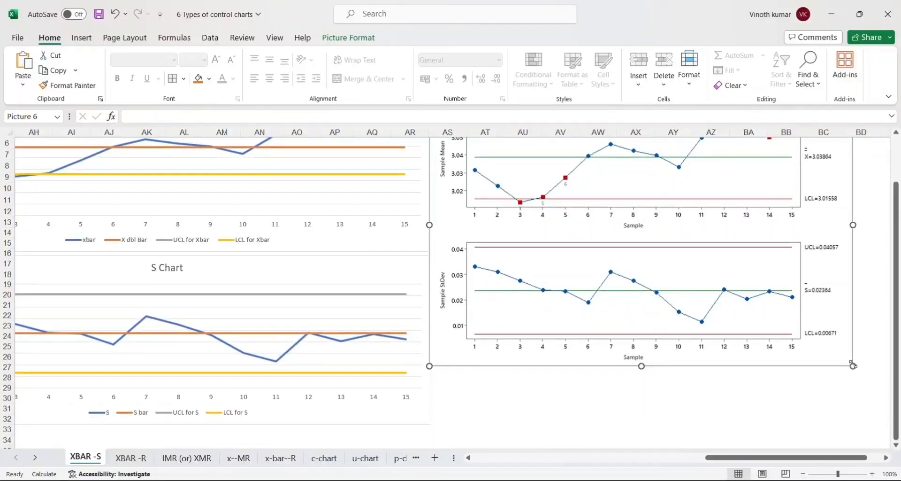
drag(852, 366, 866, 389)
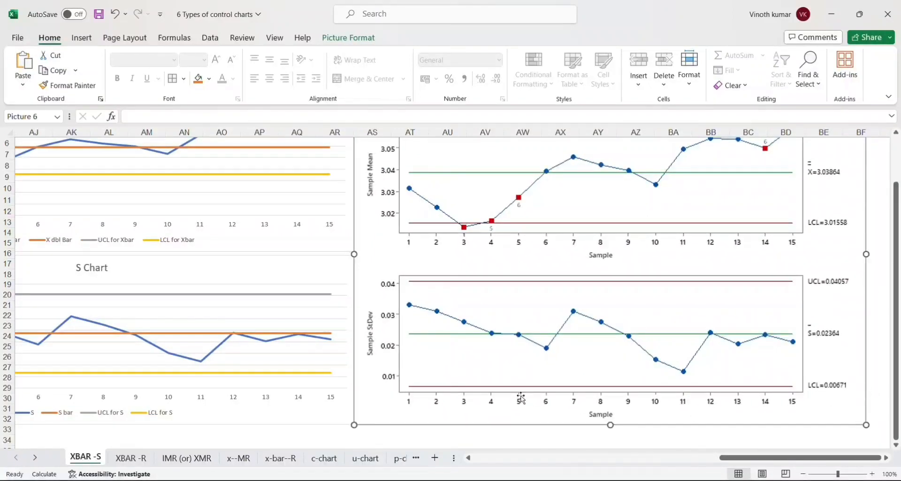
Compare the Excel X bar and S charts and their data with the pasted Minitab Xbar-S chart.
click(427, 439)
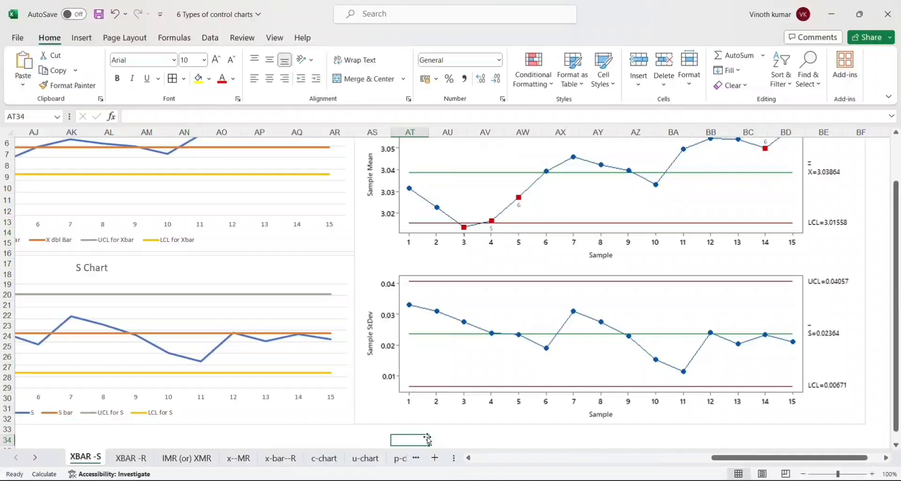
key(Left)
key(Left)
key(Left)
key(Left)
key(Left)
key(Left)
key(Left)
key(Left)
key(Left)
key(Left)
key(Left)
key(Left)
key(Left)
key(Left)
key(Left)
key(Left)
key(Left)
key(Left)
key(Left)
key(Left)
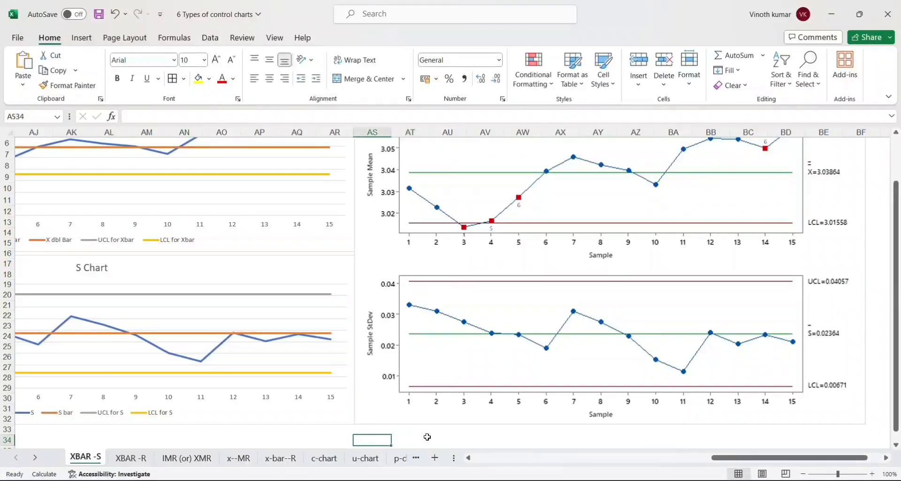
key(Right)
key(Right)
key(Right)
key(Right)
key(Right)
key(Right)
key(Right)
key(Right)
key(Right)
key(Right)
key(Right)
key(Right)
key(Right)
key(Right)
key(Right)
key(Right)
key(Right)
key(Right)
key(Right)
key(Right)
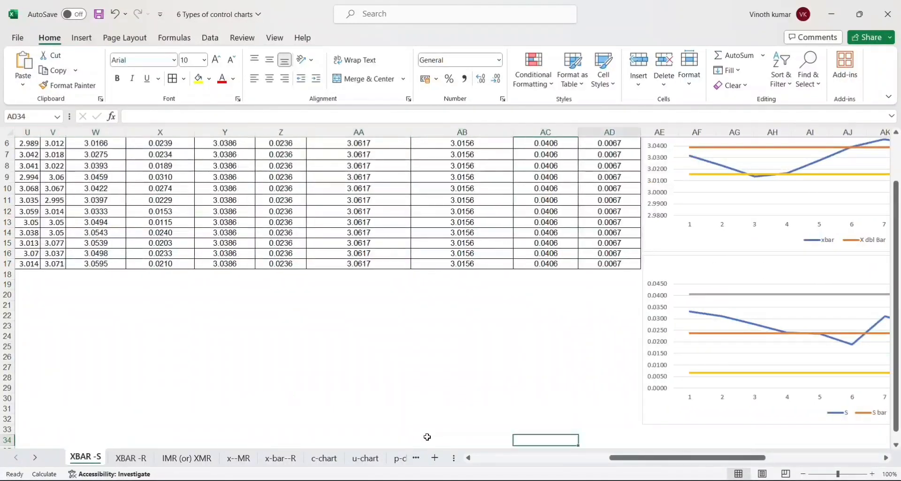
key(Right)
key(Right)
key(Right)
key(Right)
key(Right)
key(Right)
key(Right)
key(Right)
key(Right)
key(Right)
key(Right)
key(Right)
key(Right)
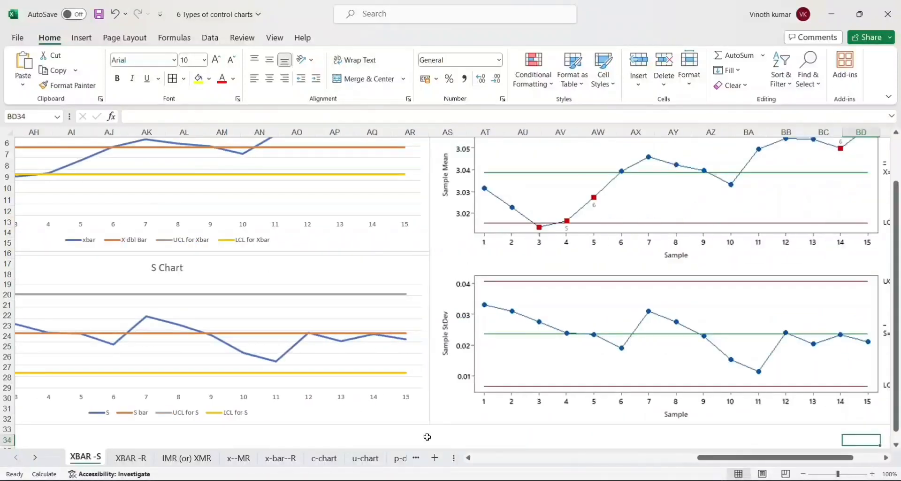
Switch to Minitab and review the Xbar chart's test results against its flagged points.
key(alt+Tab)
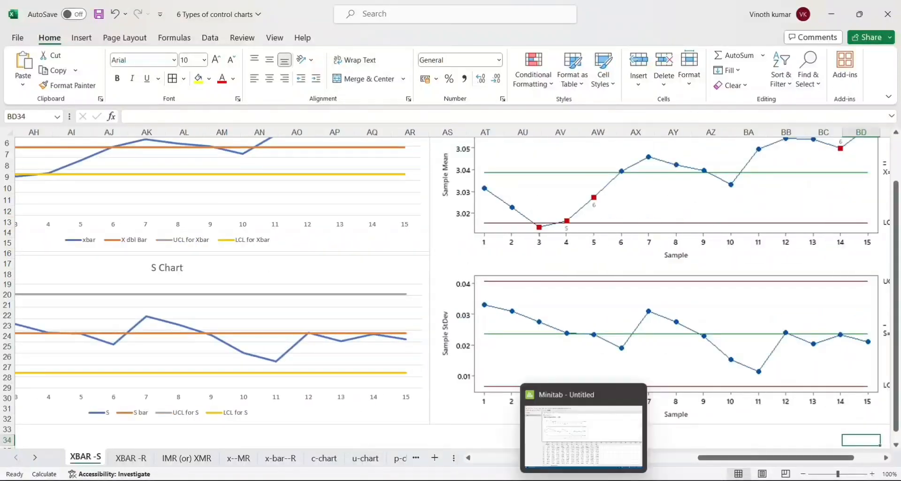
scroll(488, 217, down, 3)
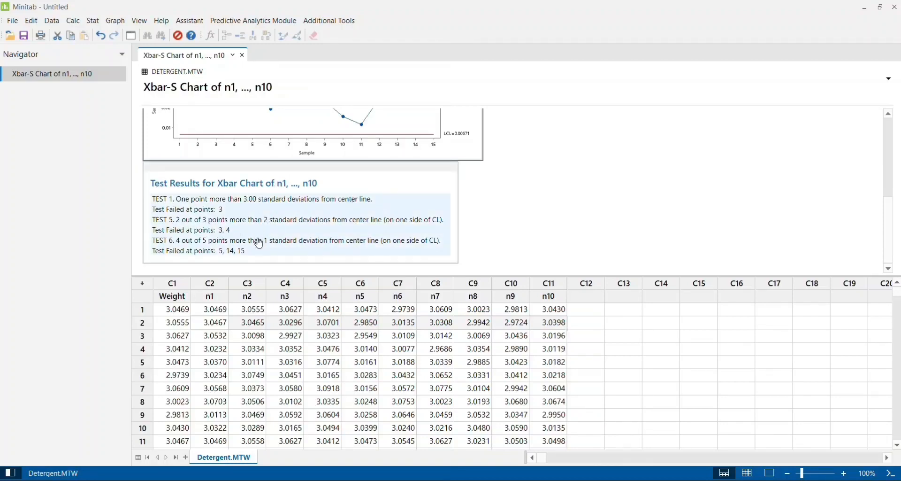
scroll(494, 208, up, 5)
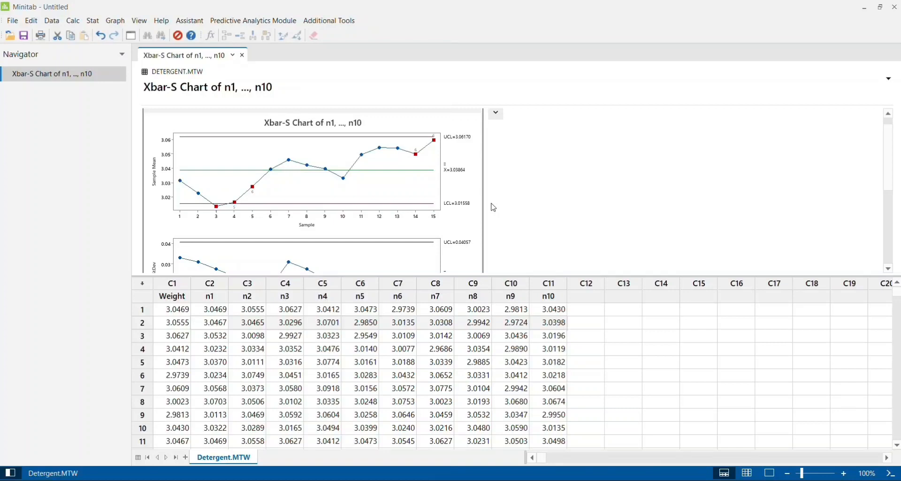
Reopen the Xbar-S chart setup, choose all observations in one column, and set Weight as the data column.
key(ctrl+e)
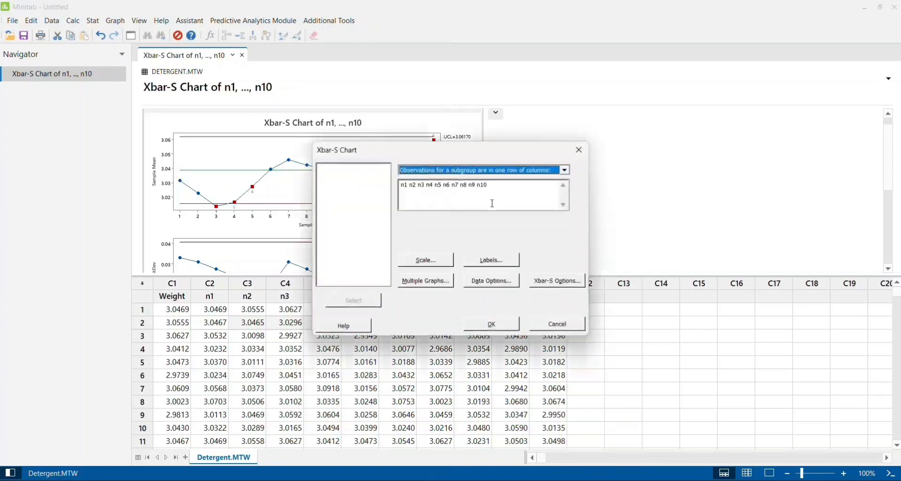
click(520, 173)
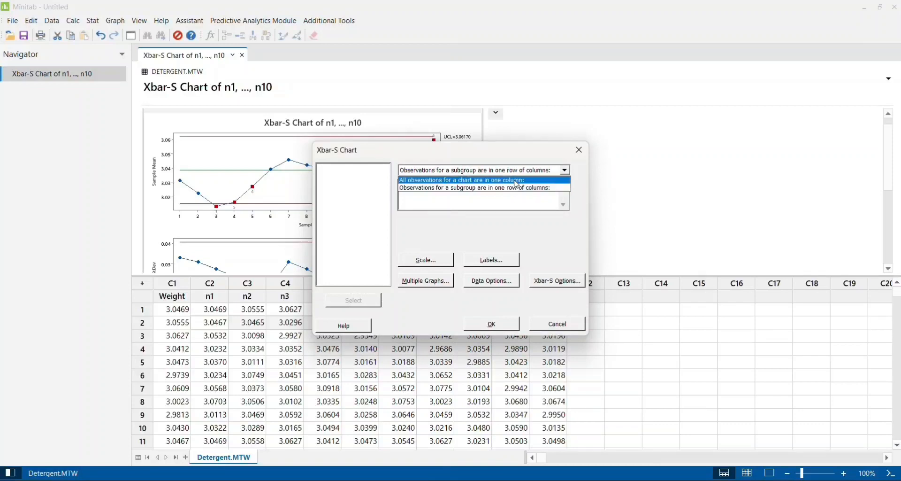
click(517, 181)
click(453, 190)
key(BackSpace)
key(BackSpace)
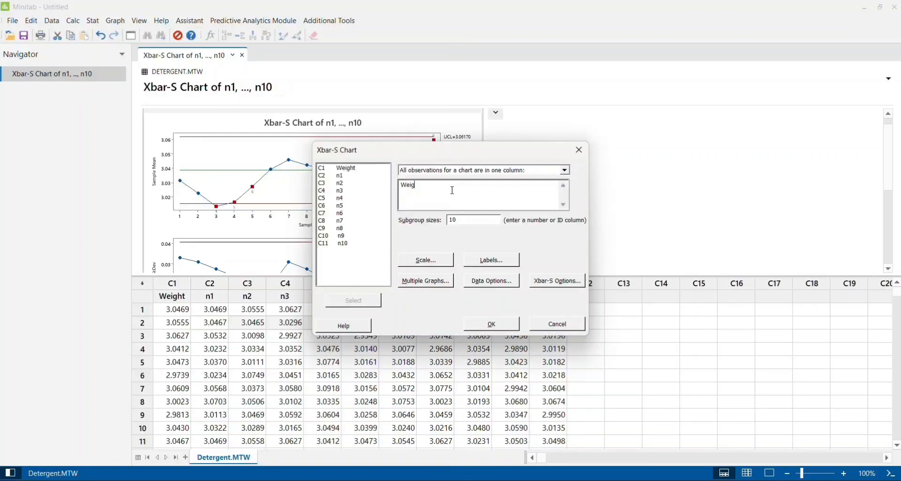
key(BackSpace)
key(BackSpace)
key(BackSpace)
key(BackSpace)
double_click(350, 168)
Set the subgroup size to 10 and generate the Xbar-S chart of Weight.
key(BackSpace)
key(BackSpace)
text(10)
click(492, 324)
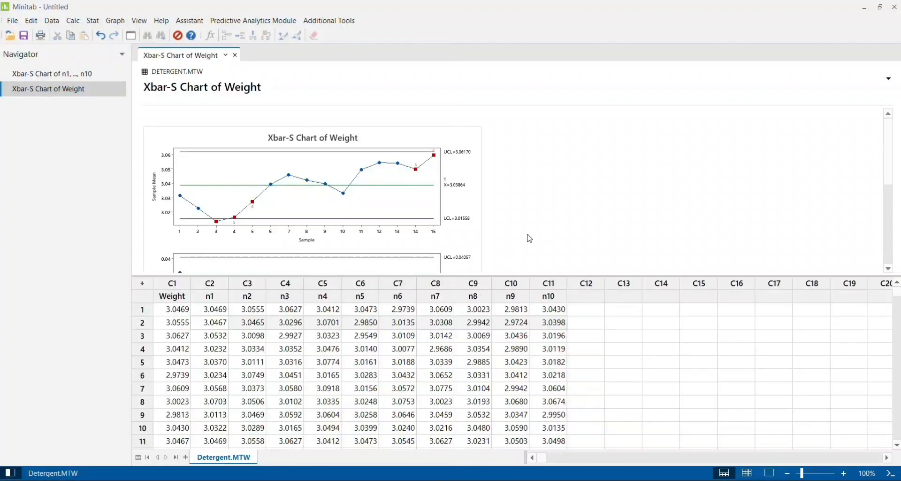
Review the Weight chart's Xbar test results, flagged points and control limits together with its standard deviation plot.
scroll(529, 238, down, 5)
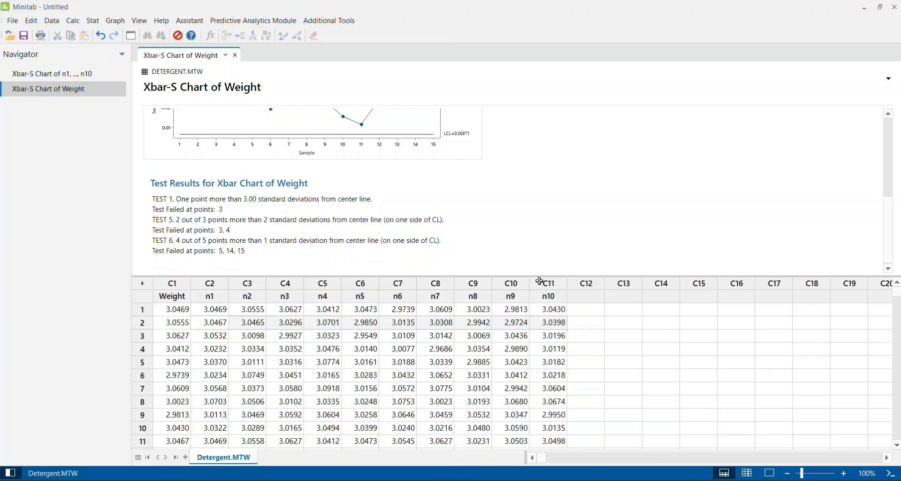
scroll(523, 162, up, 3)
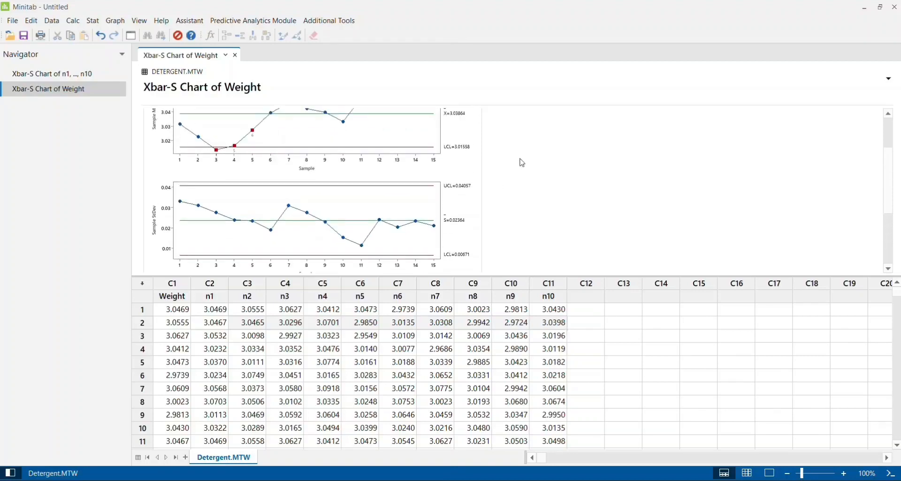
scroll(523, 163, up, 1)
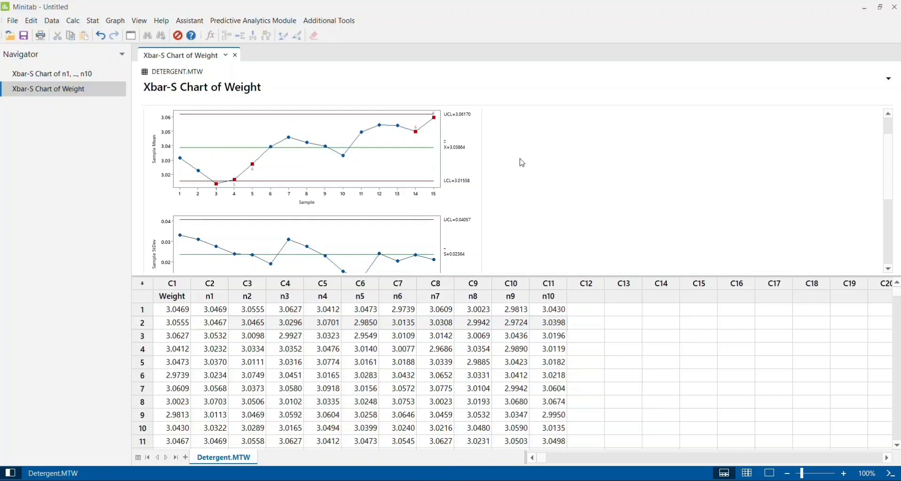
scroll(522, 162, up, 1)
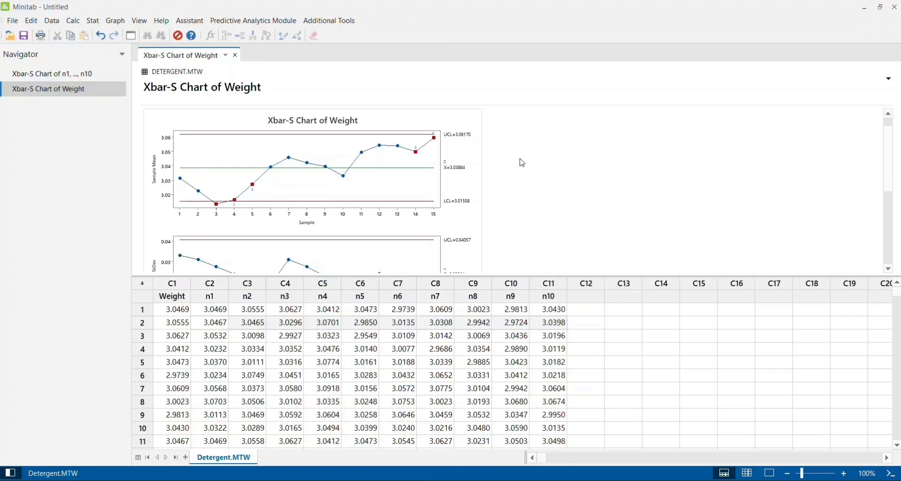
scroll(523, 163, down, 3)
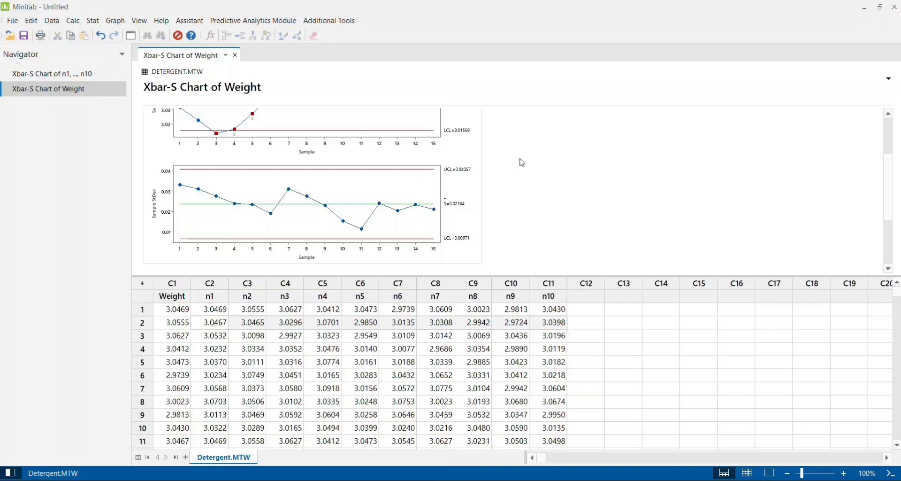
scroll(523, 162, up, 3)
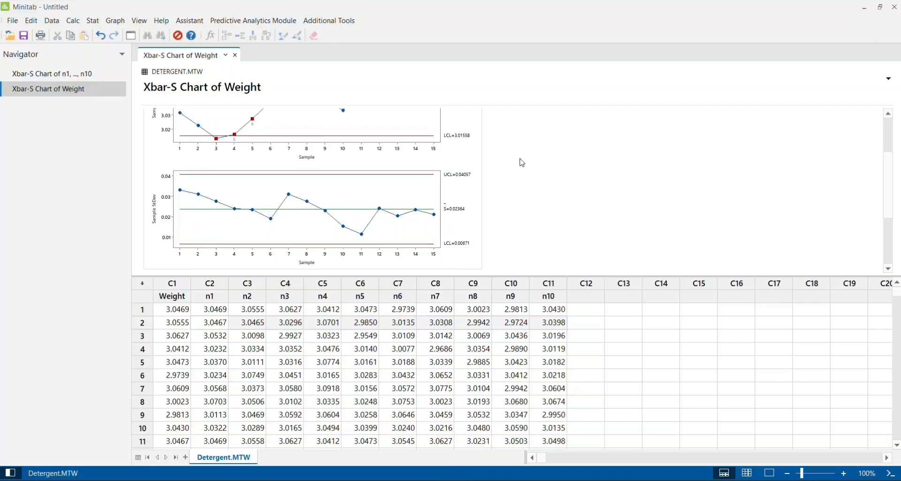